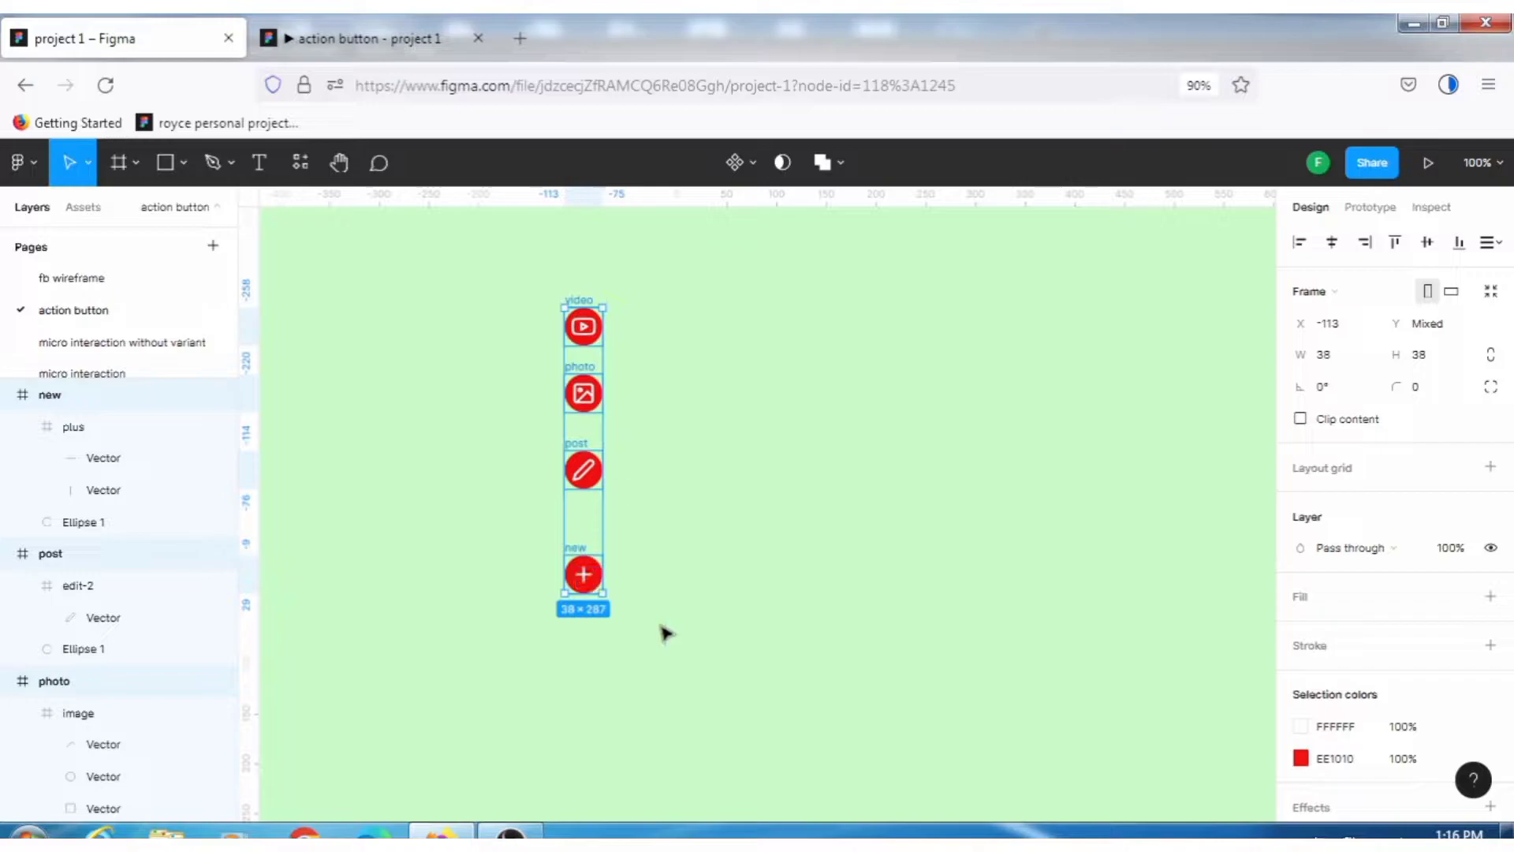
- Apply vertical auto layout to the four selected icon buttons and set the spacing between items to 16
key("shift+a")
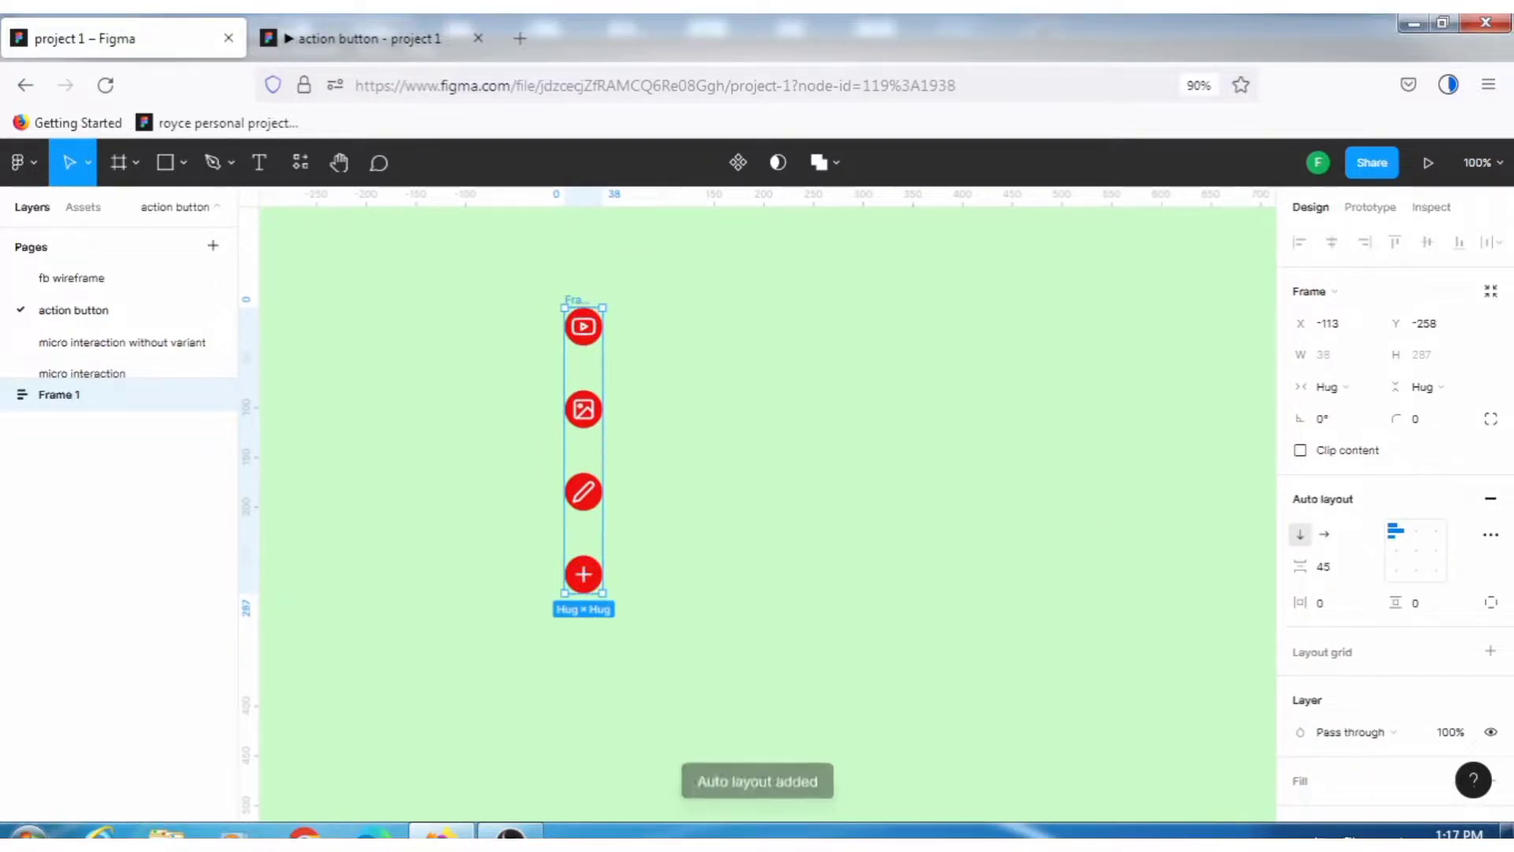
left_click_drag(1303, 569, 1273, 568)
left_click(1332, 567)
type("16")
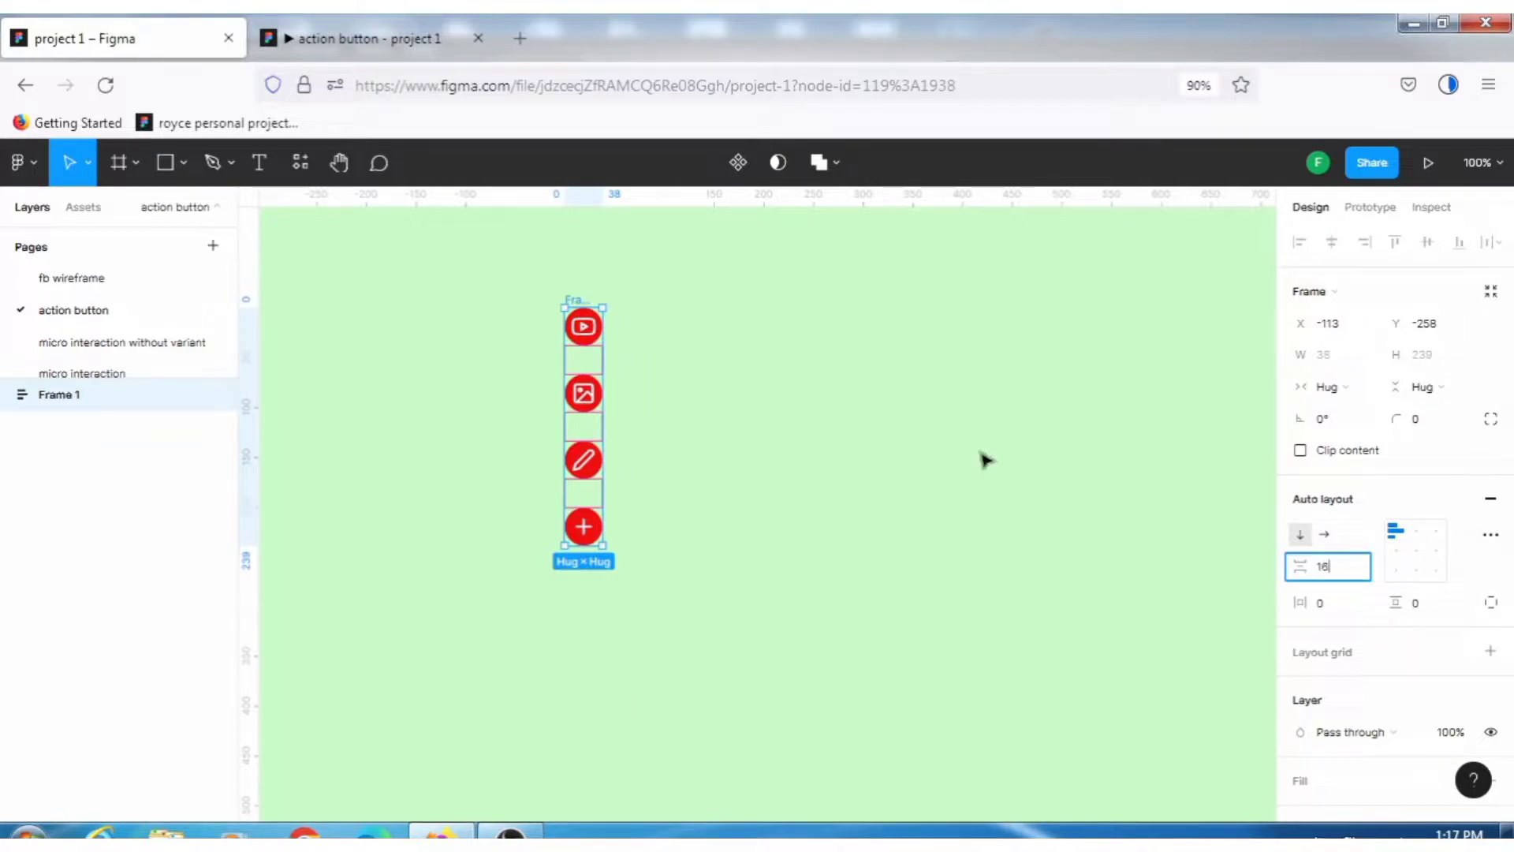
left_click(750, 335)
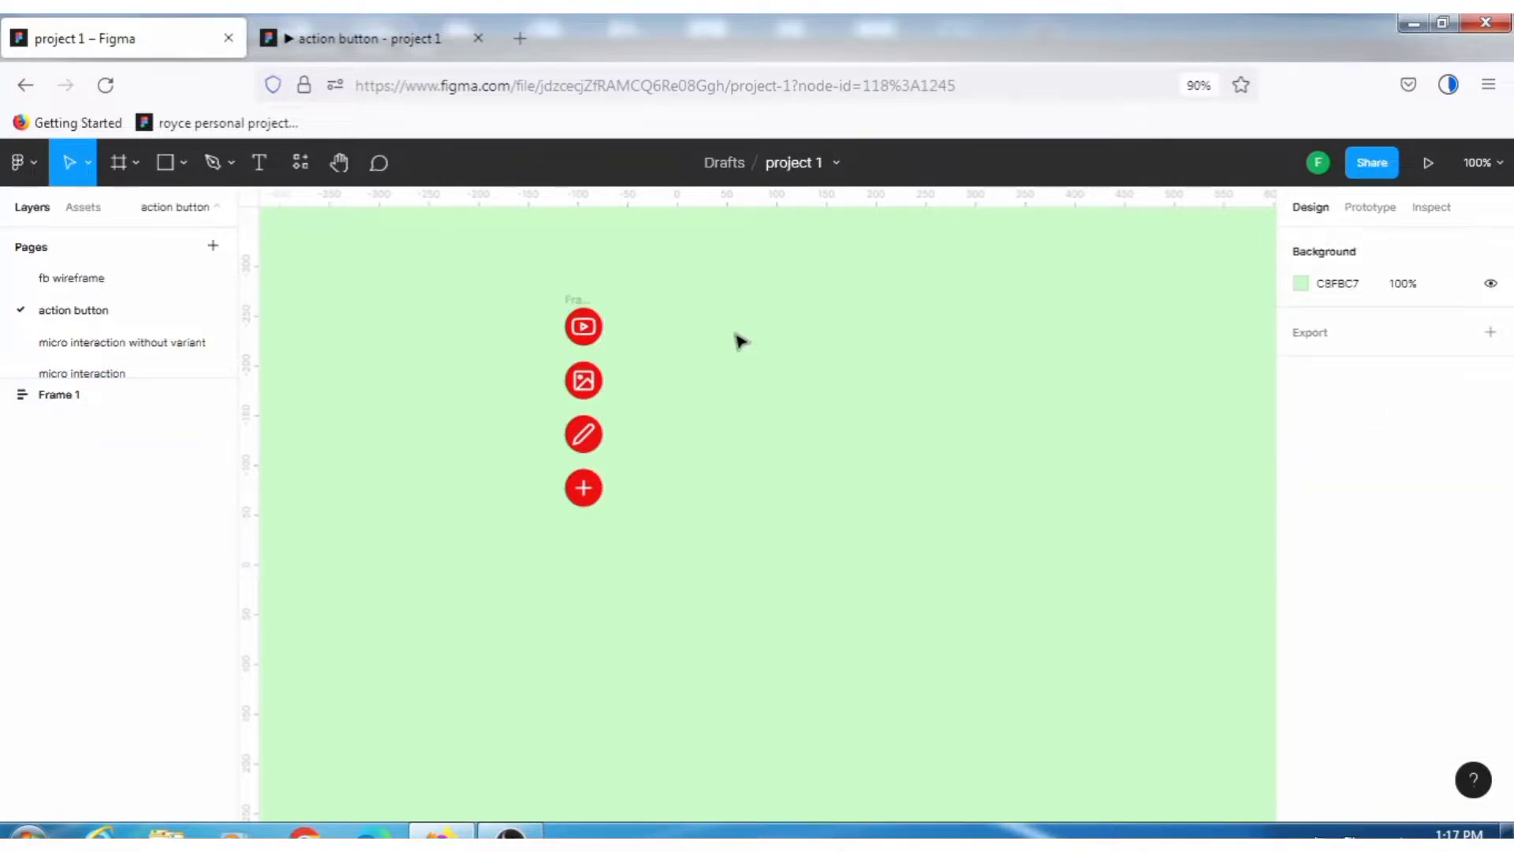
- Rename the auto layout frame holding the four buttons as "action 1"
left_click(584, 308)
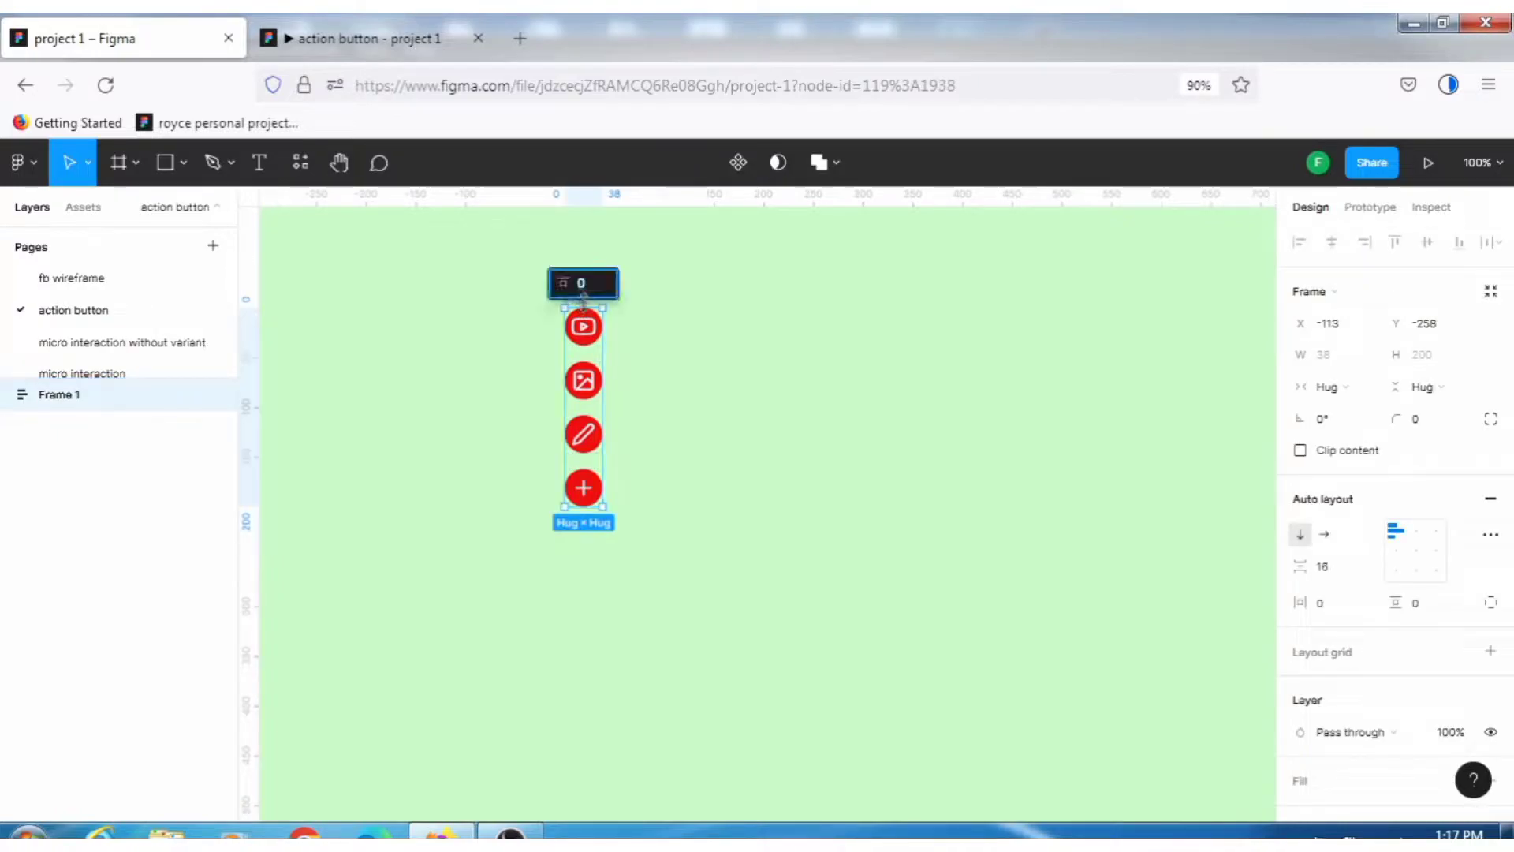
left_click(619, 316)
left_click(586, 306)
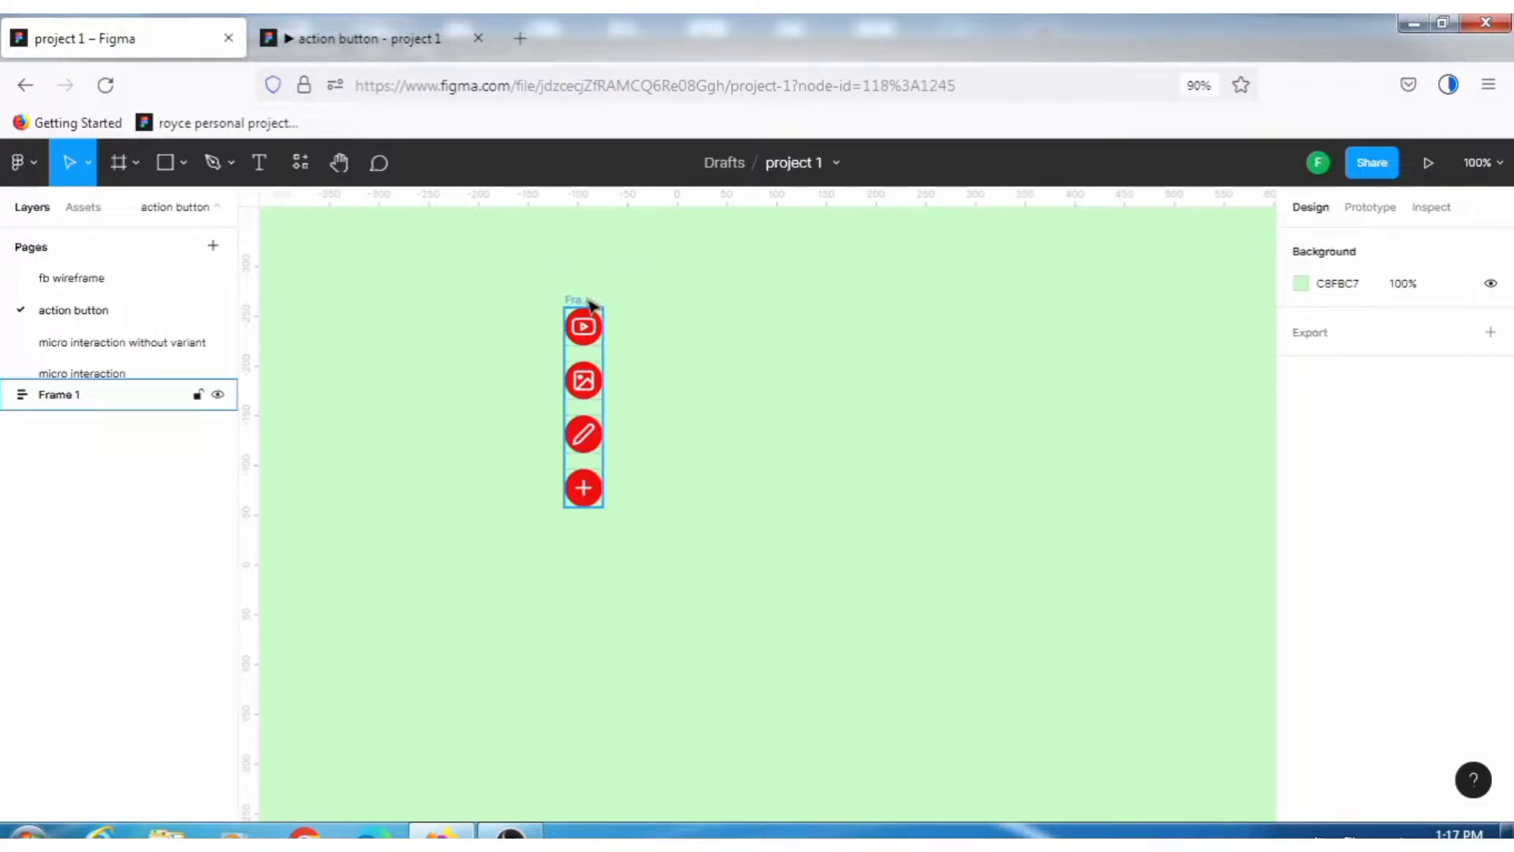
left_click(619, 313)
double_click(85, 392)
type("action")
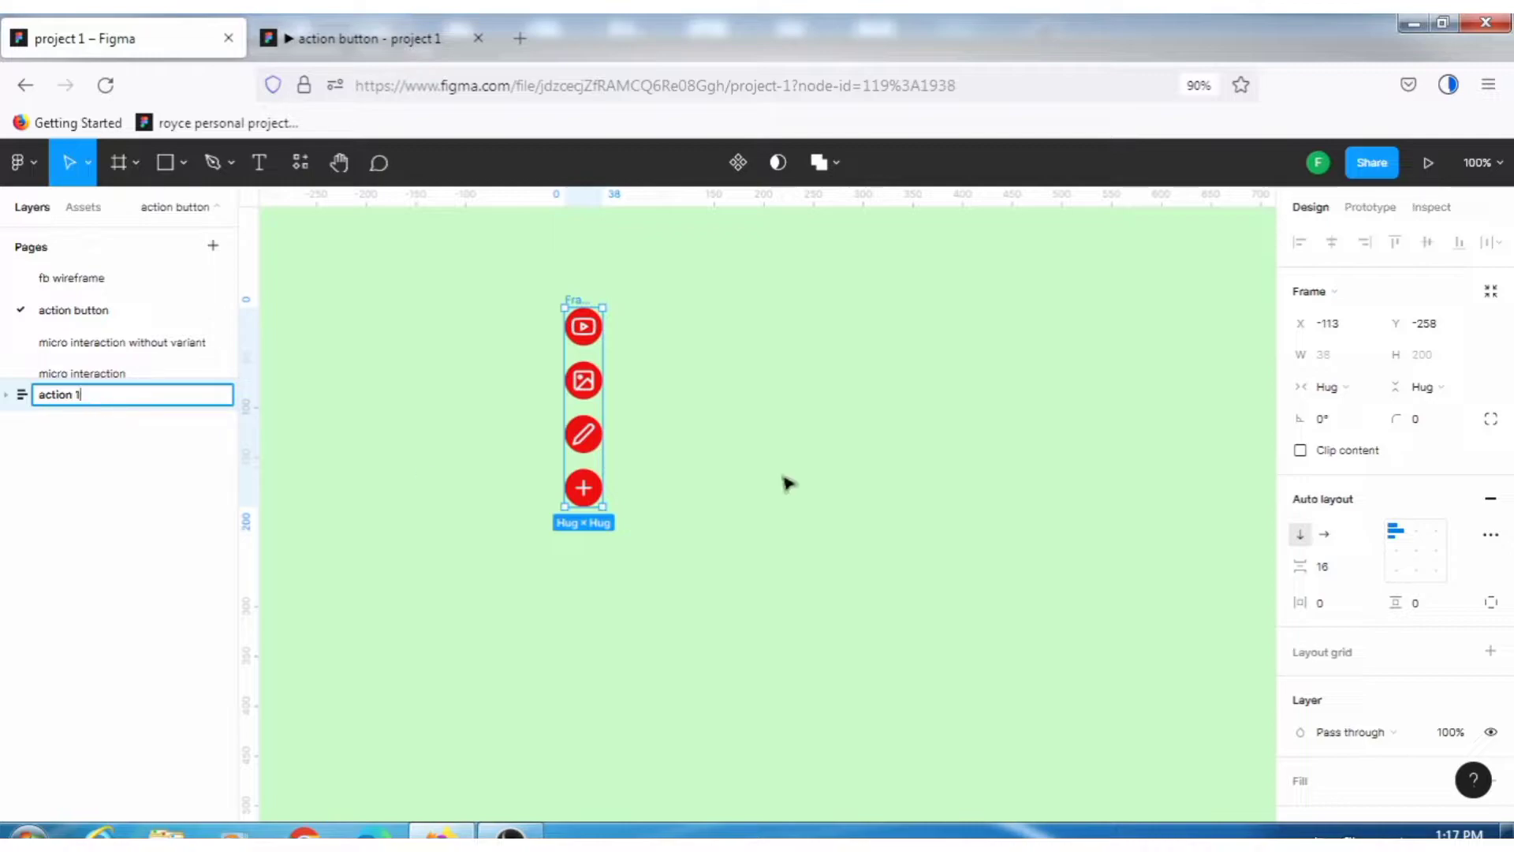
left_click(686, 423)
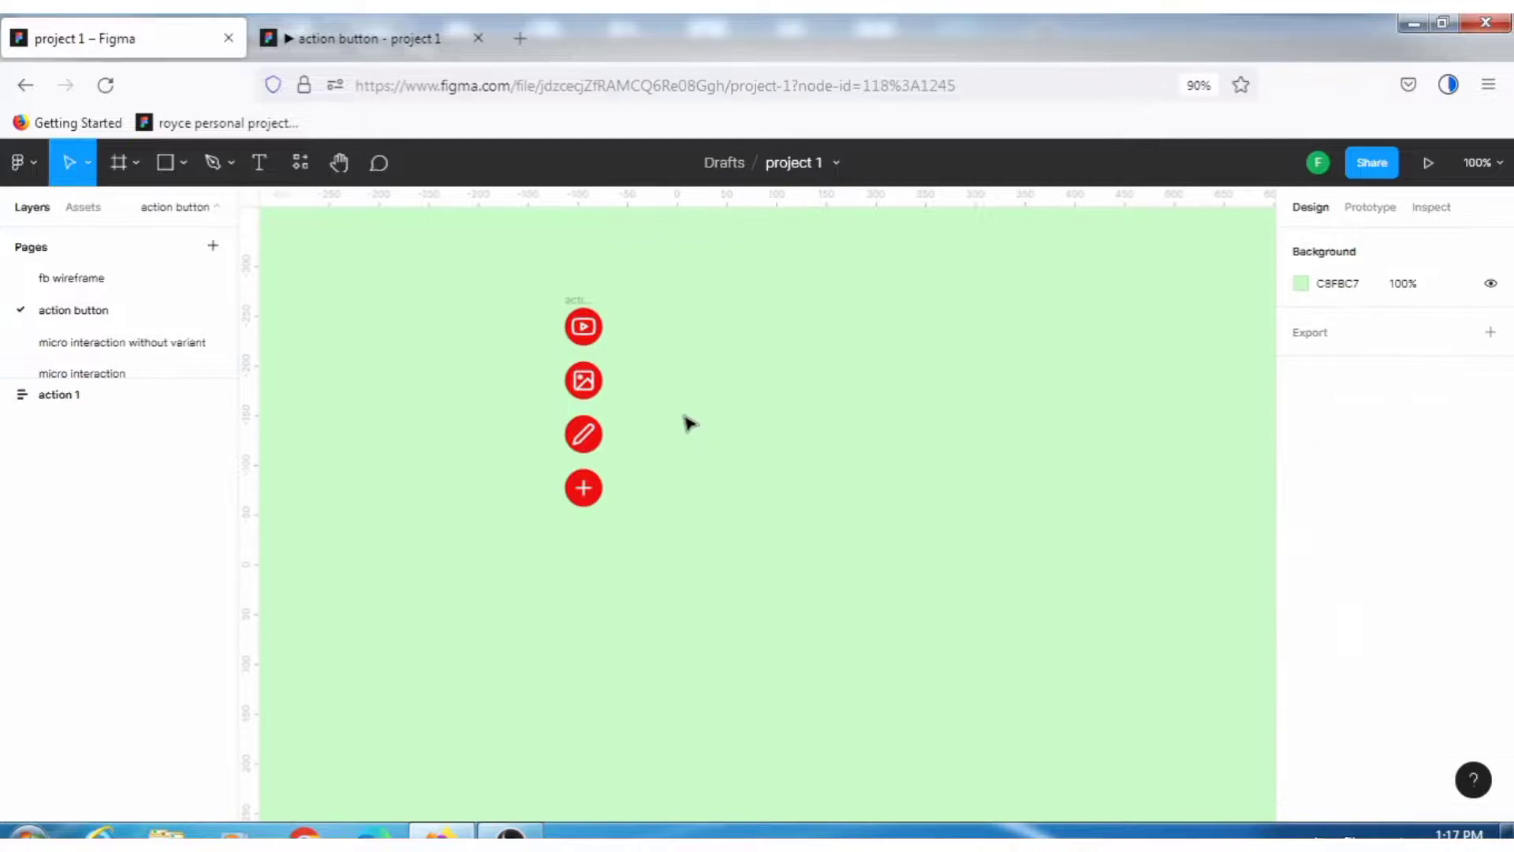
- Change the red of the plus button to black (000000) from the document colors
left_click(598, 493)
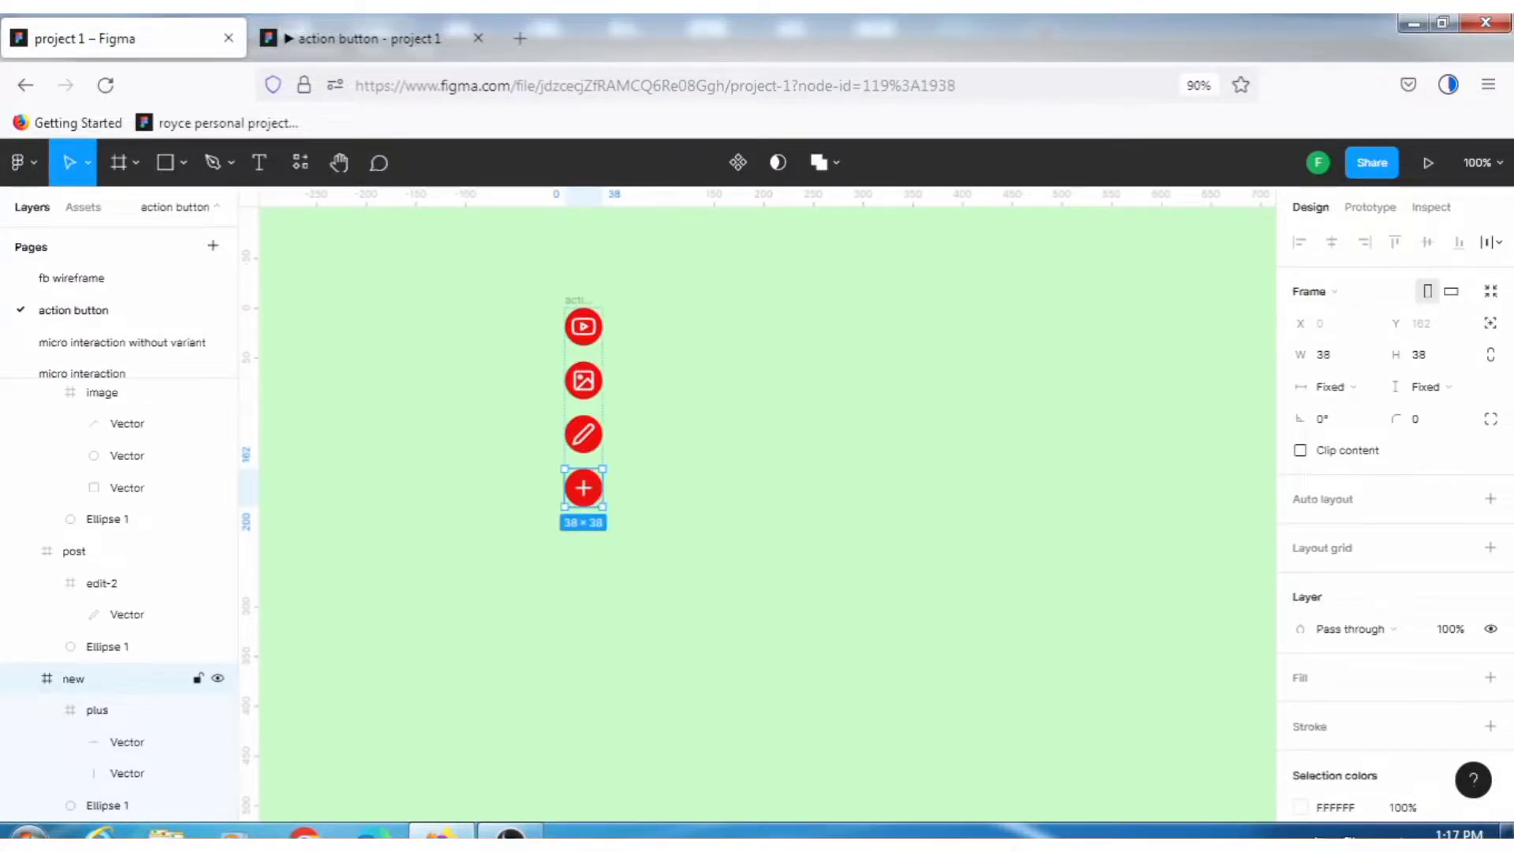
scroll(1341, 720, "down", 3)
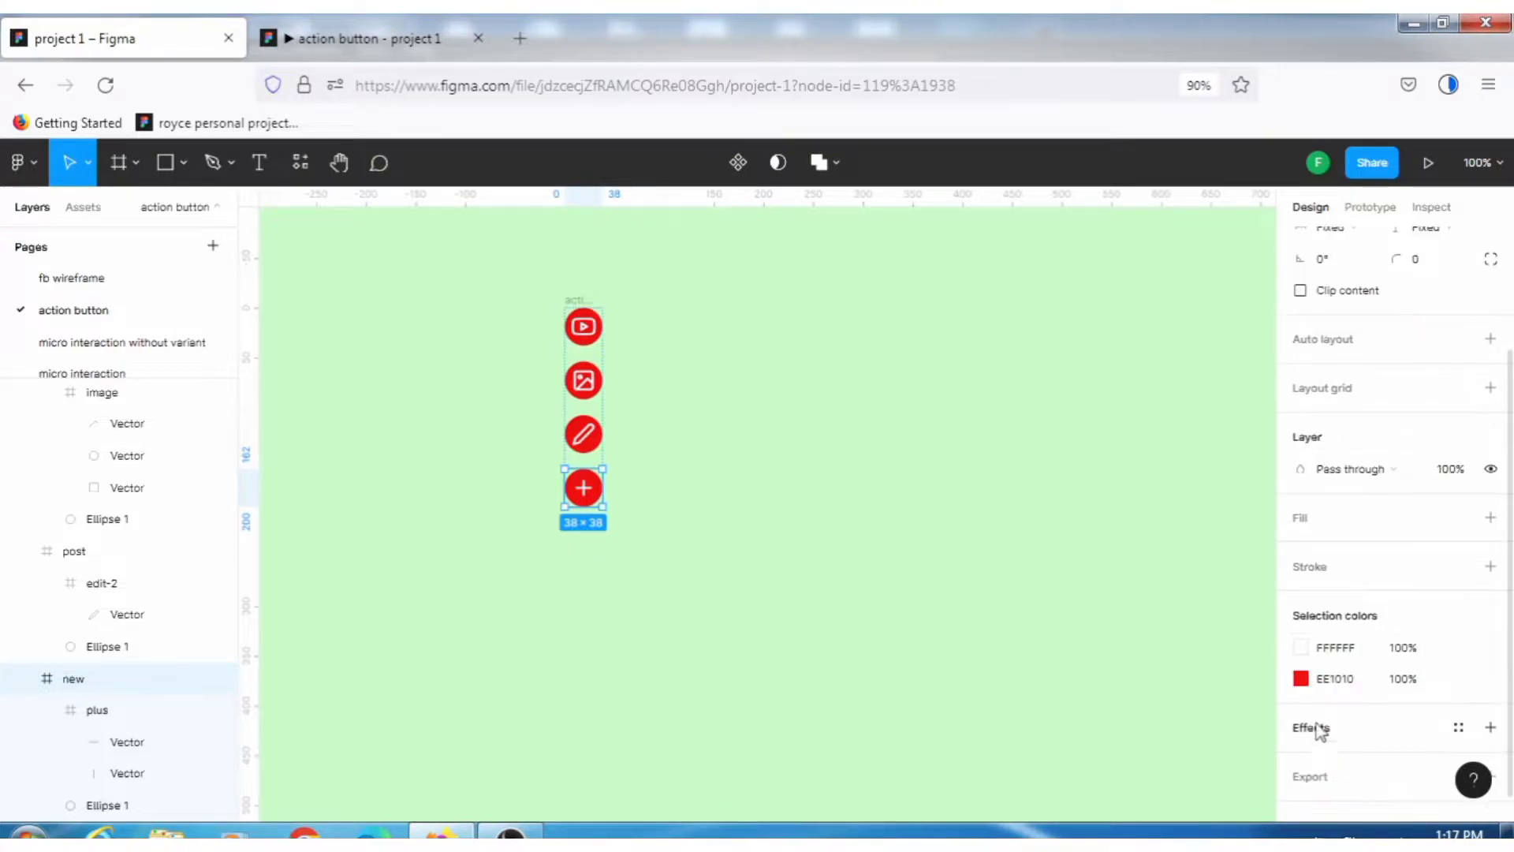
left_click(1302, 680)
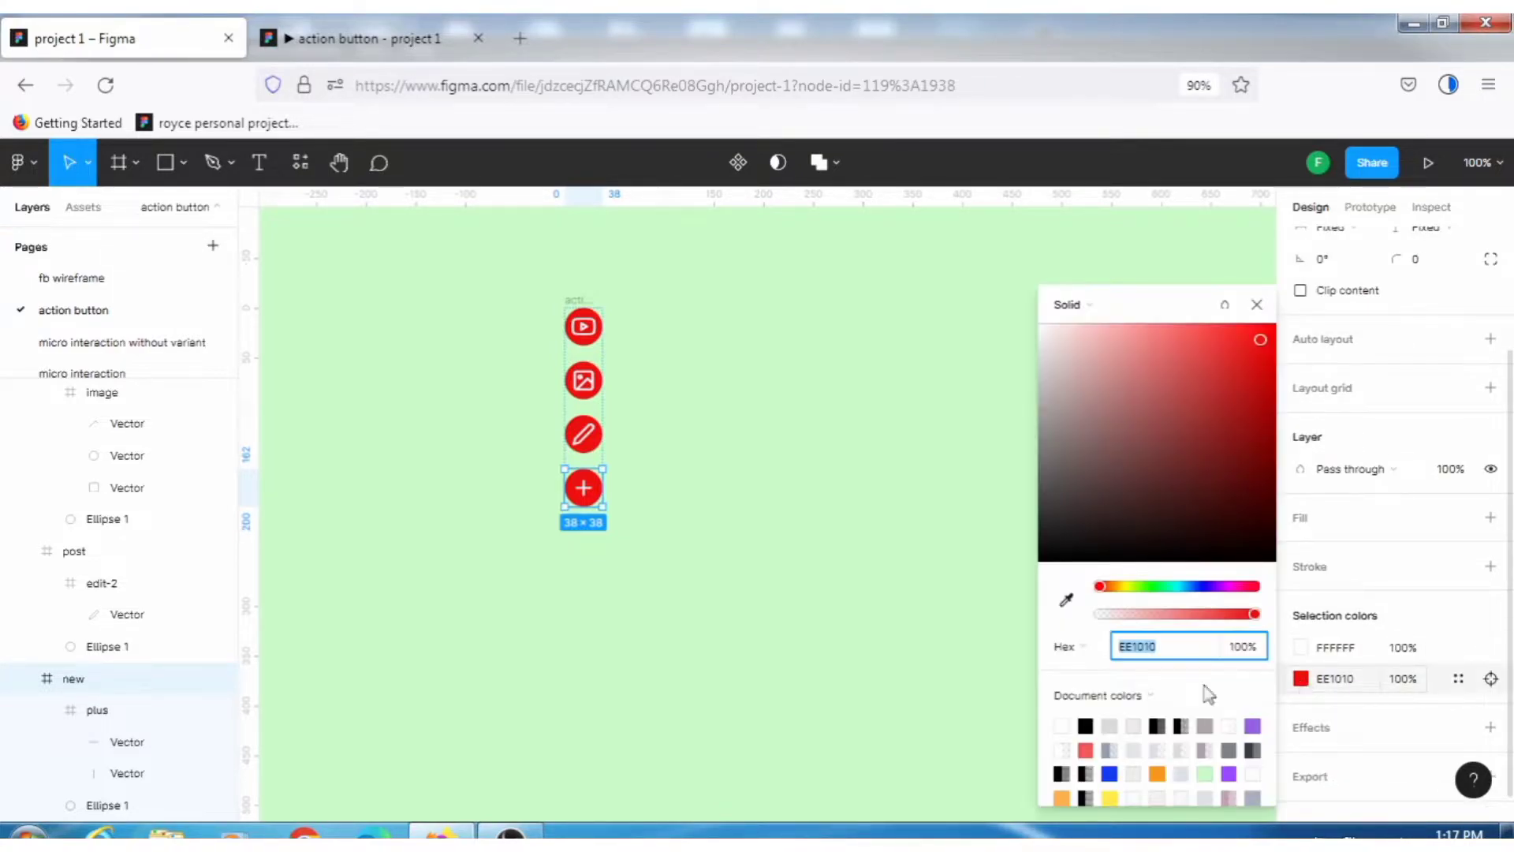
key("i")
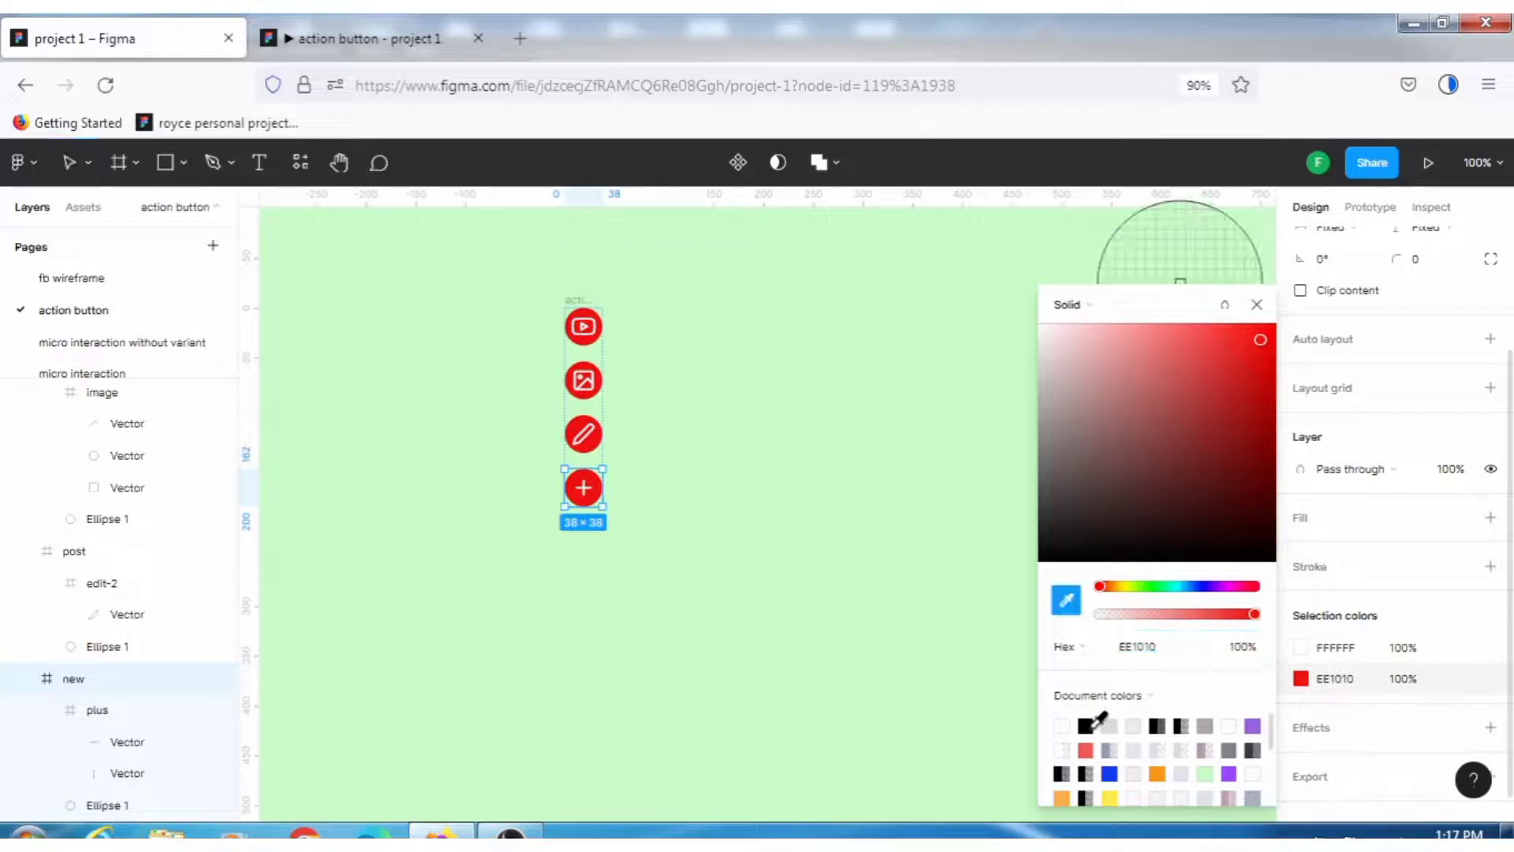
left_click(1086, 726)
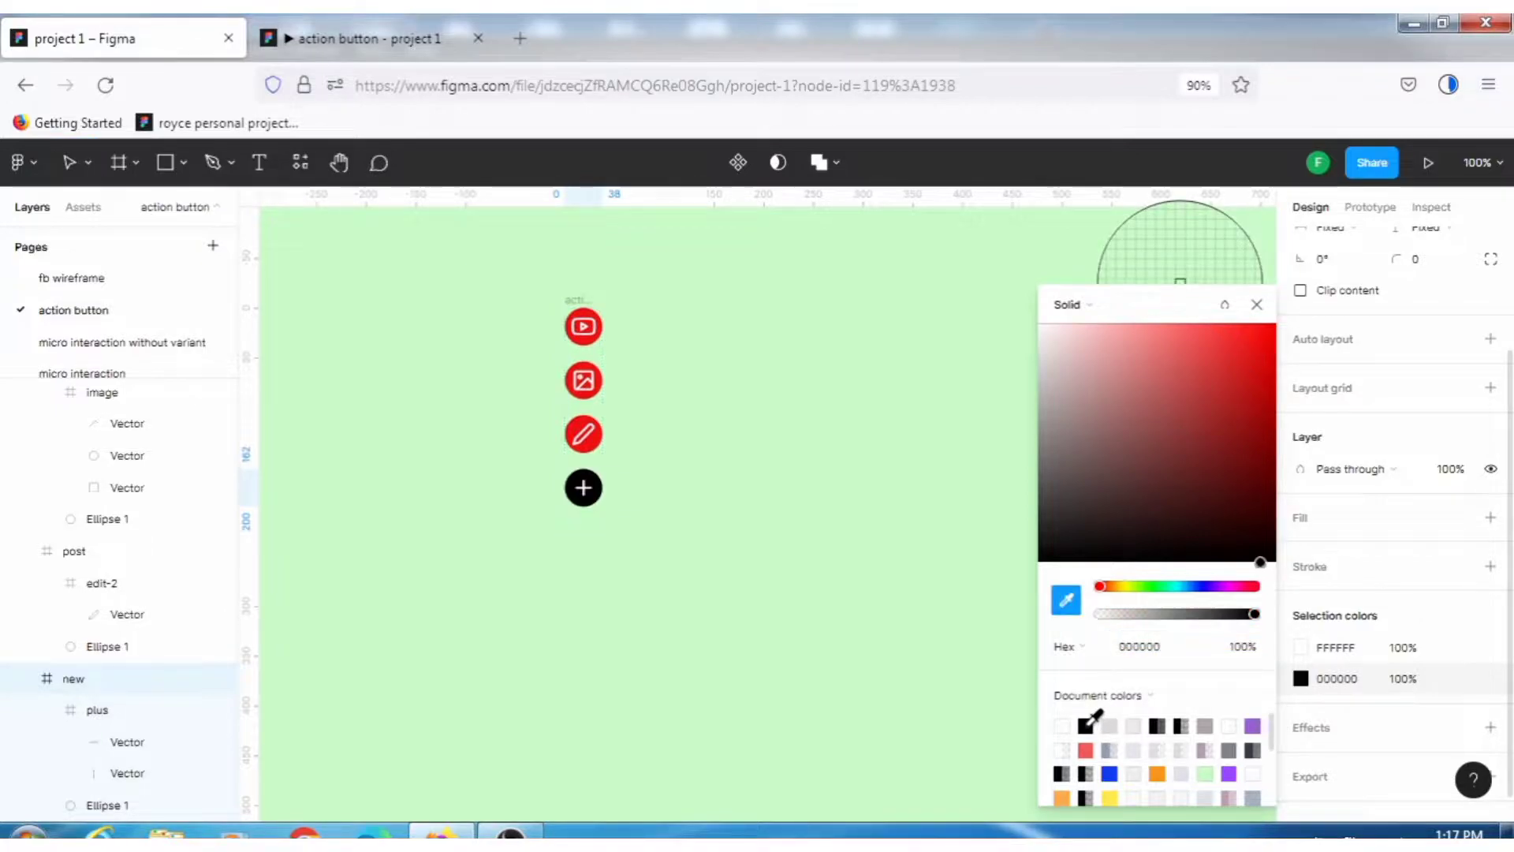
left_click(1256, 305)
key("Escape")
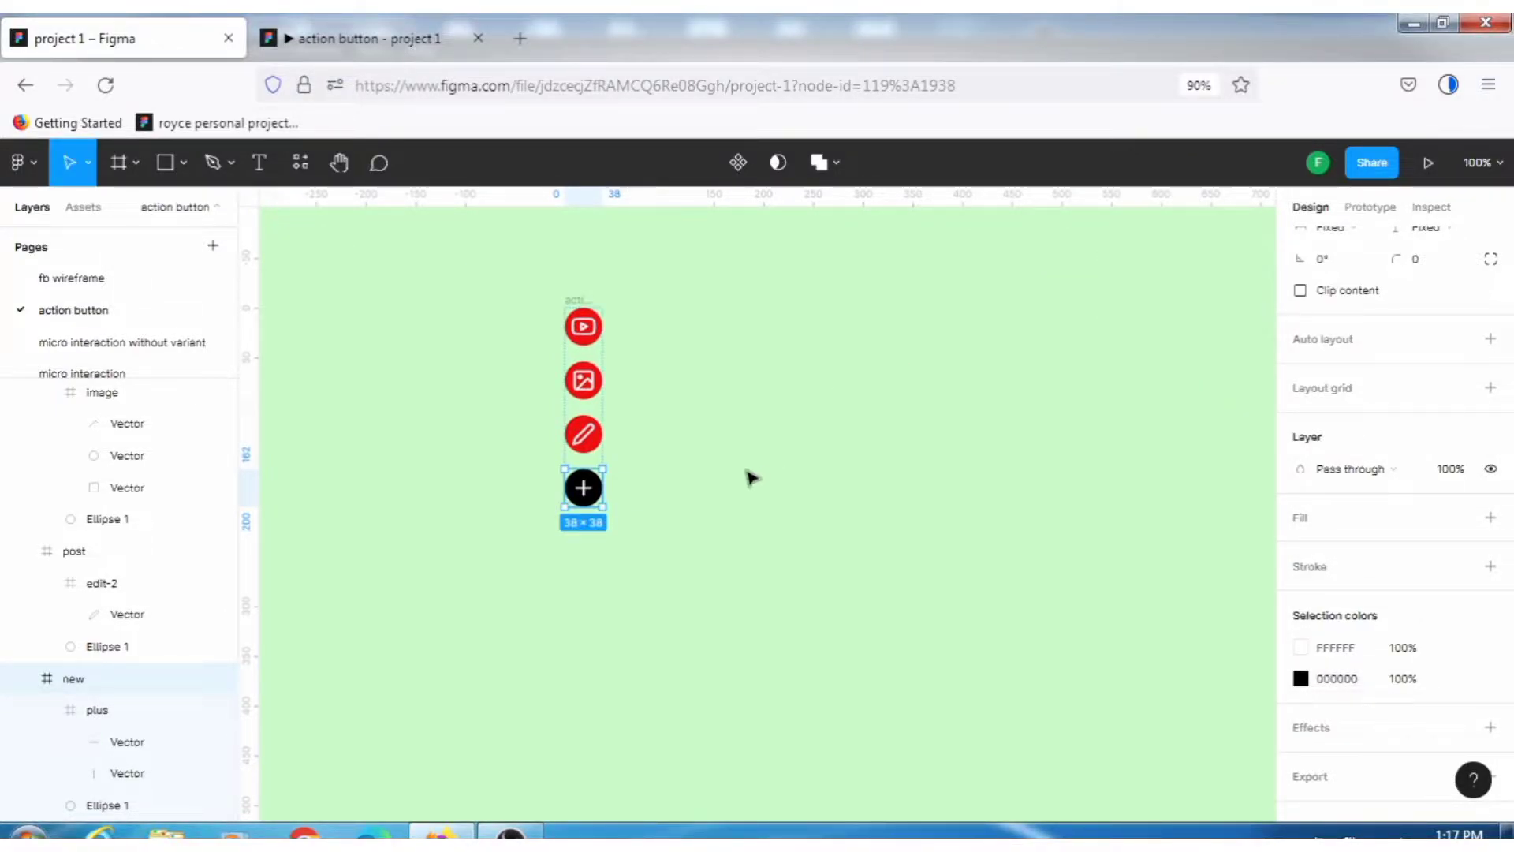
left_click(611, 486)
- Rotate the plus icon inside the black button by 45° so it forms a cross
scroll(581, 486, "up", 3)
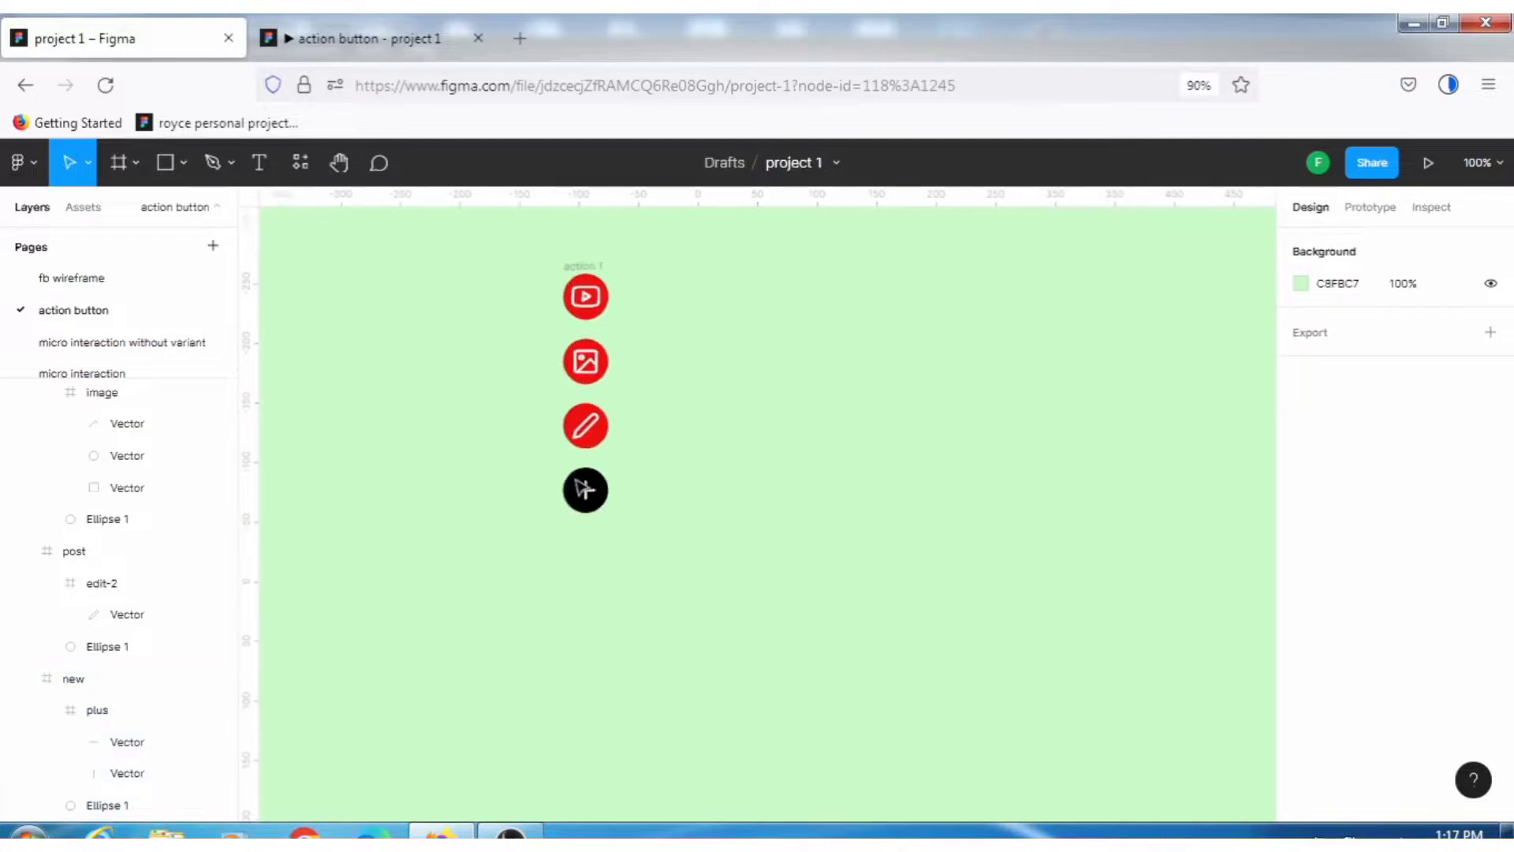
scroll(583, 489, "up", 3)
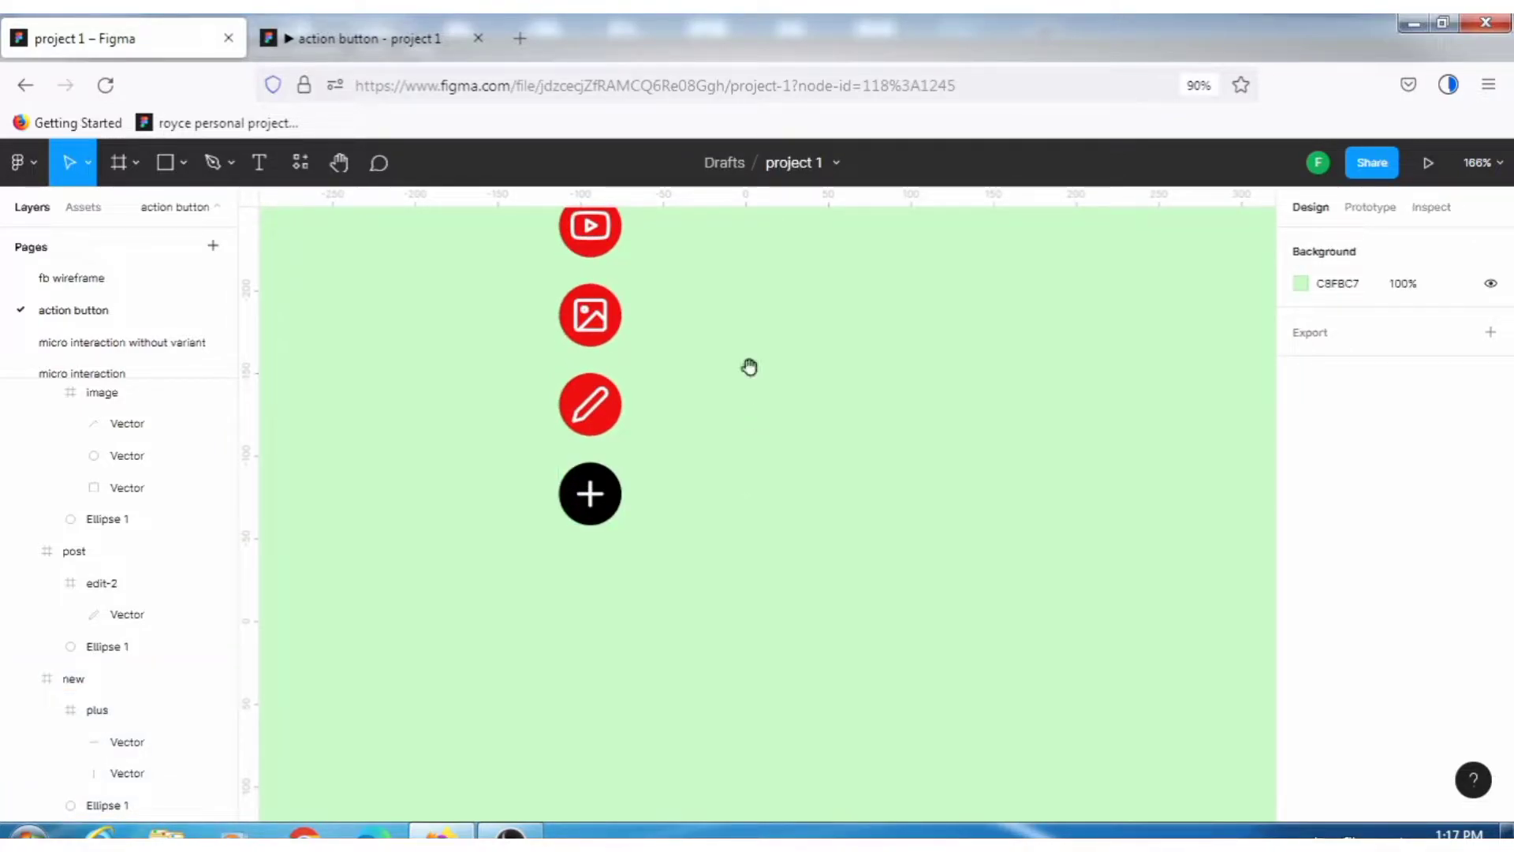
key("h")
left_click_drag(710, 339, 721, 412)
key("v")
left_click(597, 615)
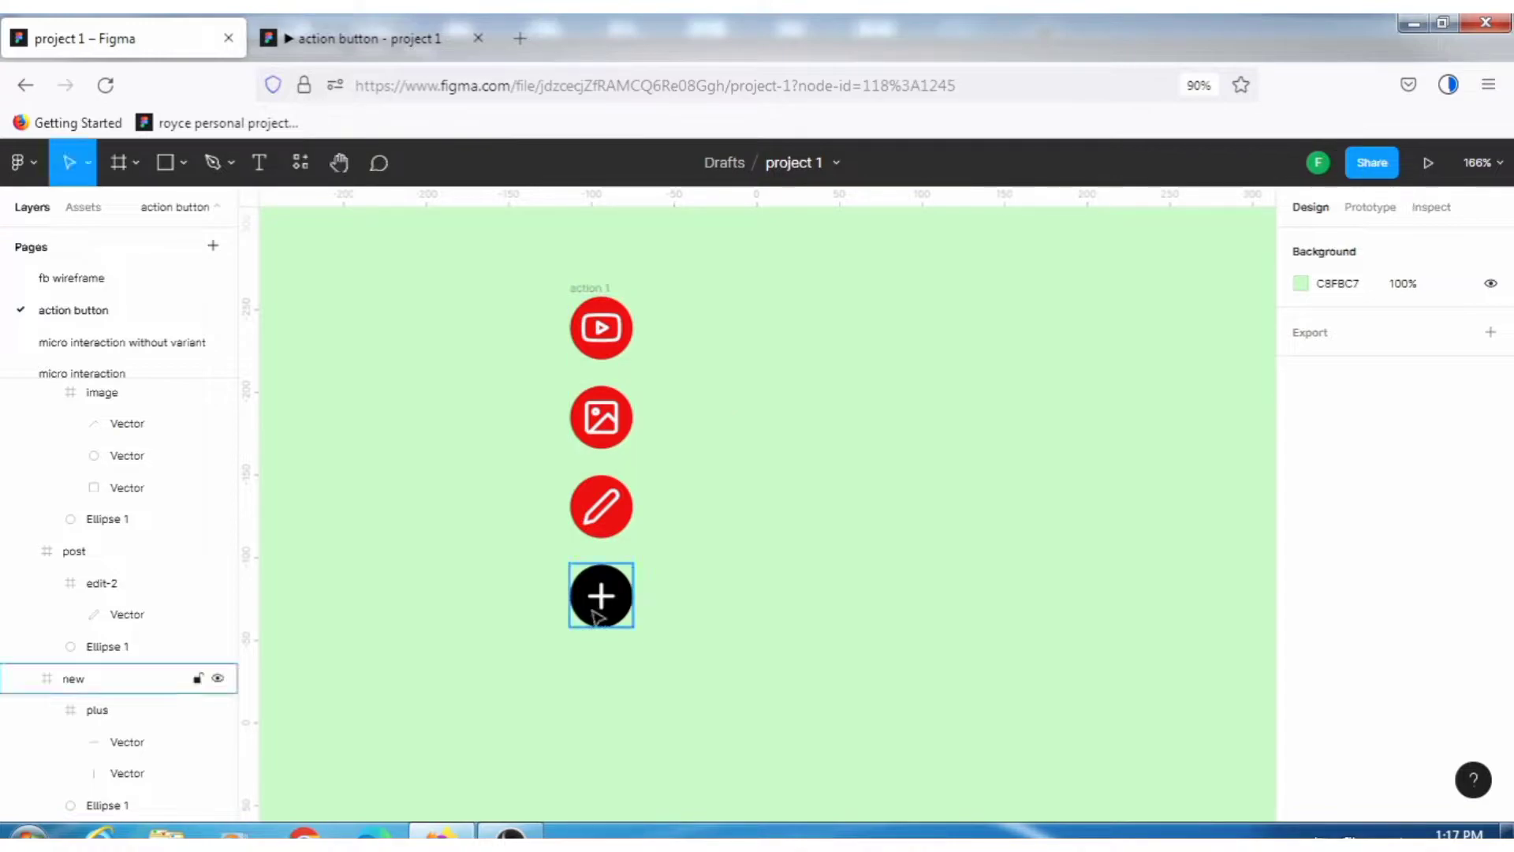
left_click(605, 606)
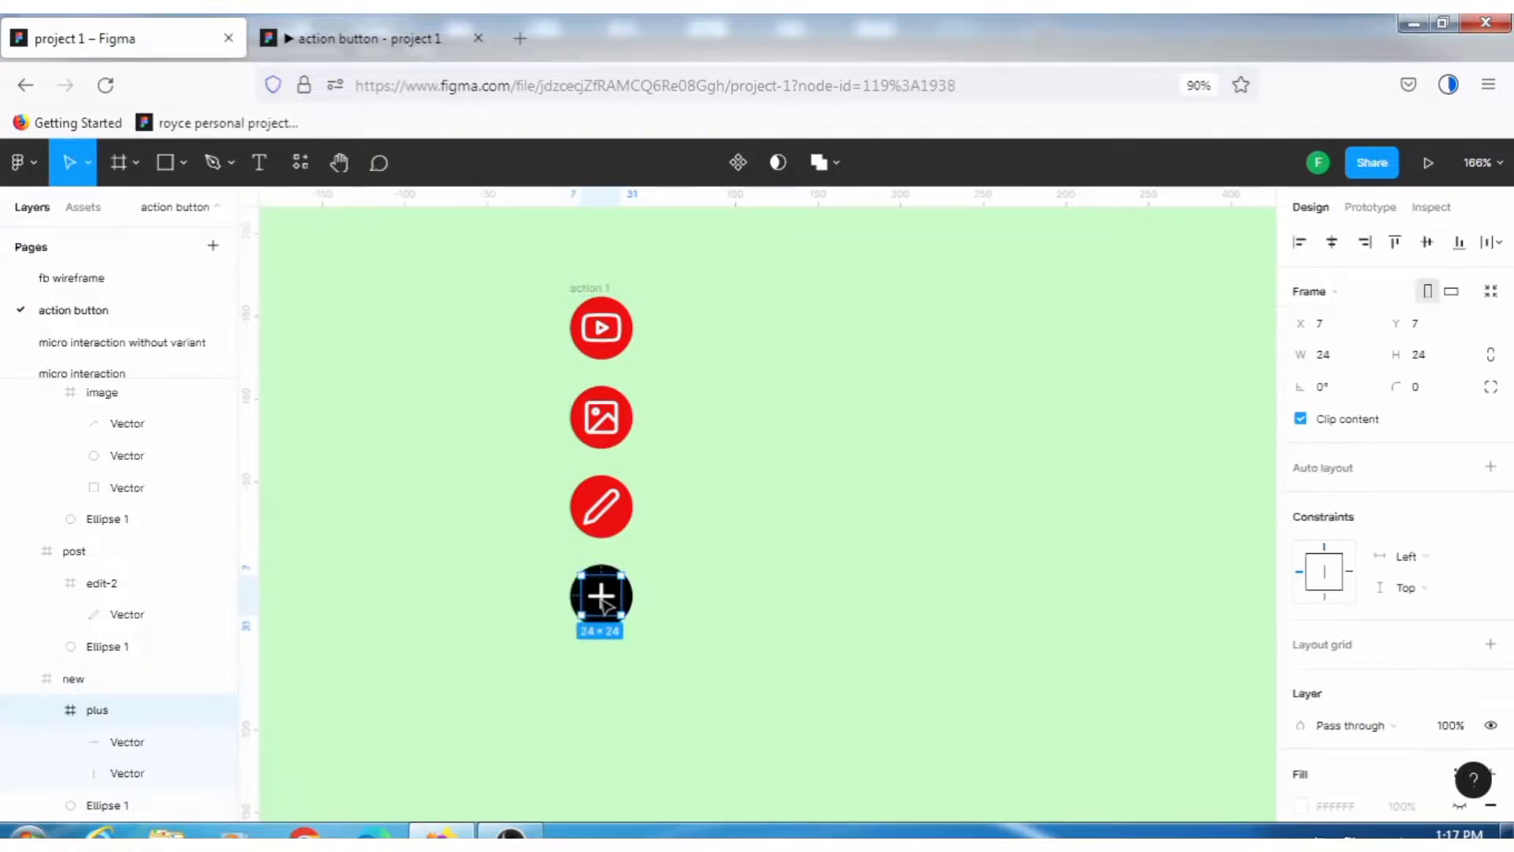
left_click(1336, 388)
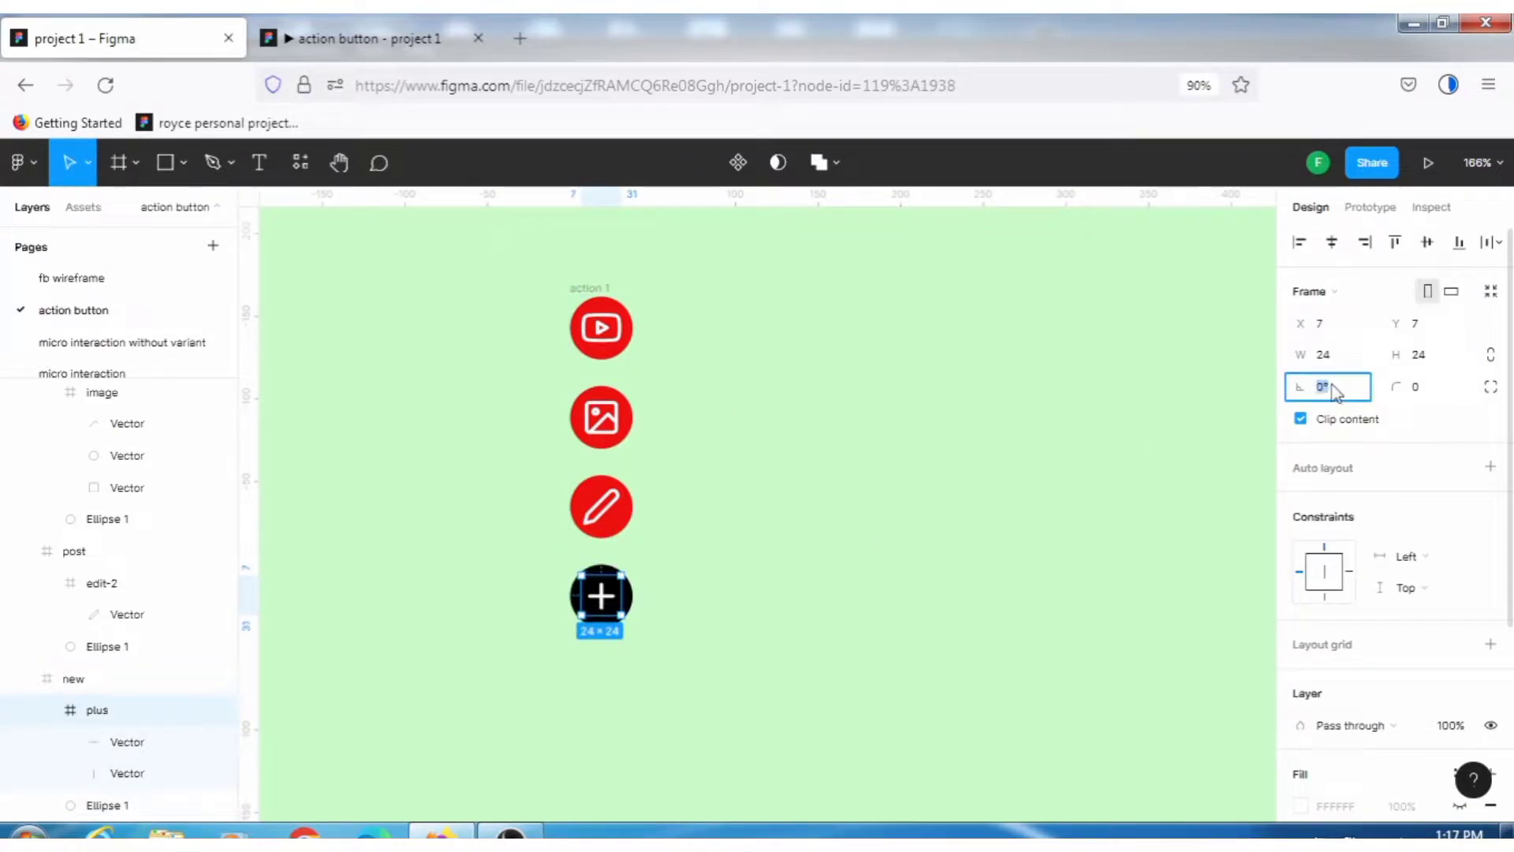
type("45")
left_click(676, 547)
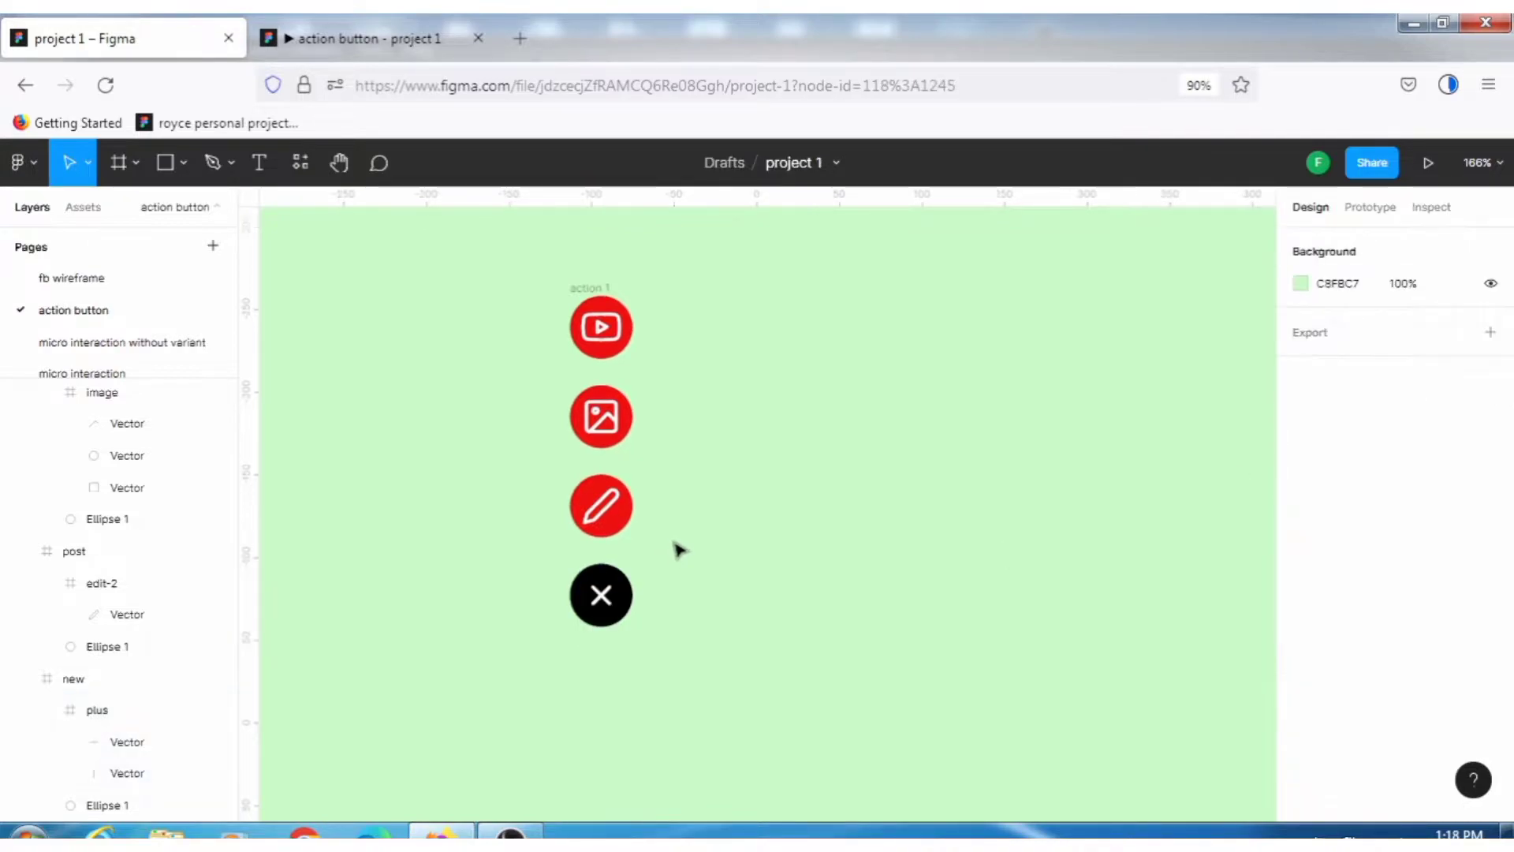
- Turn the action 1 frame into a component and add a second variant named "action 2"
left_click(584, 294)
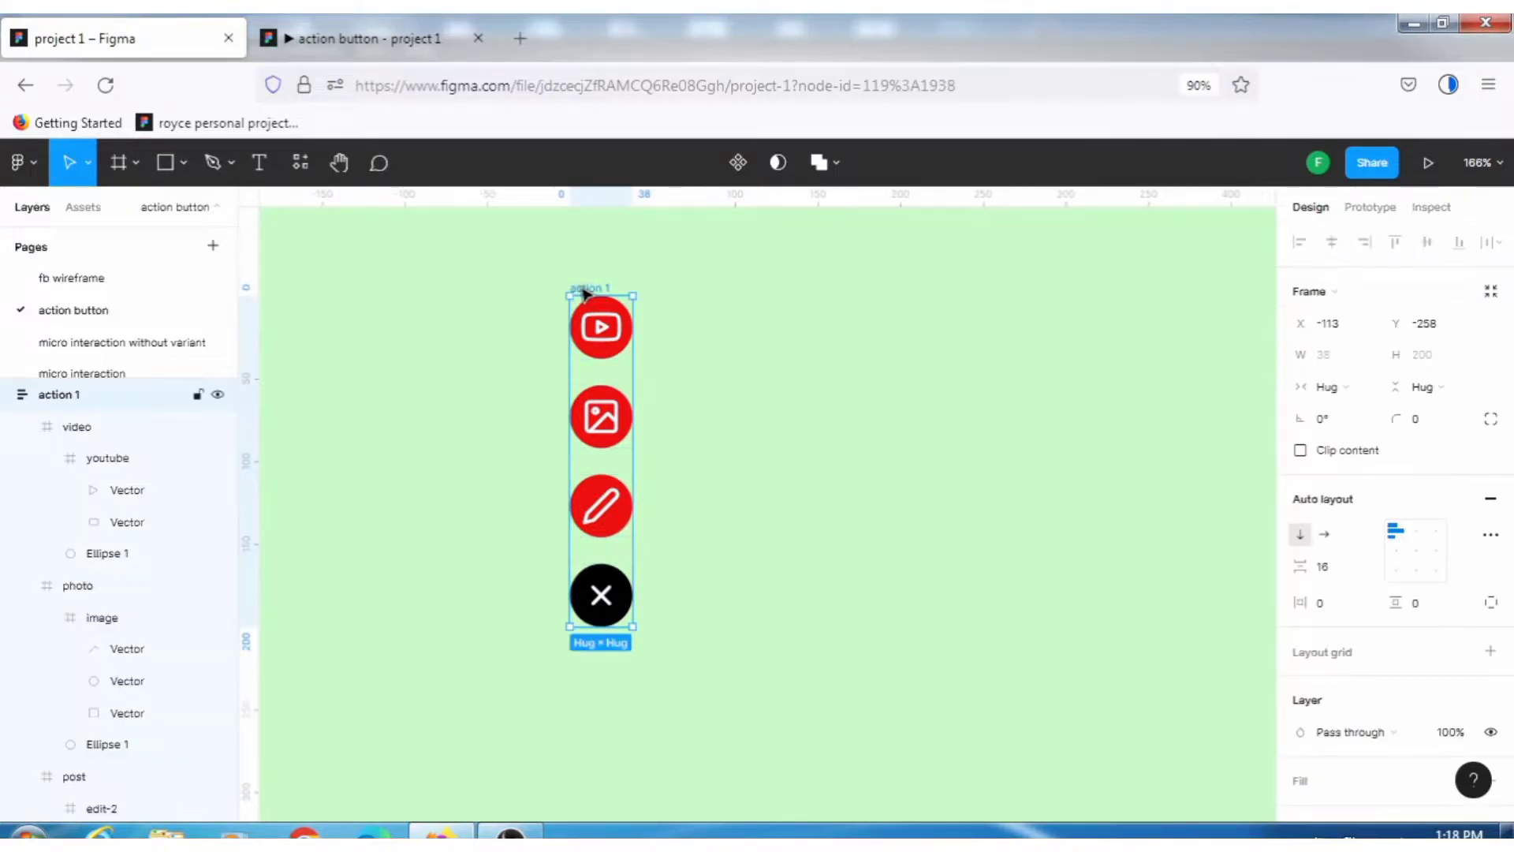
left_click(739, 162)
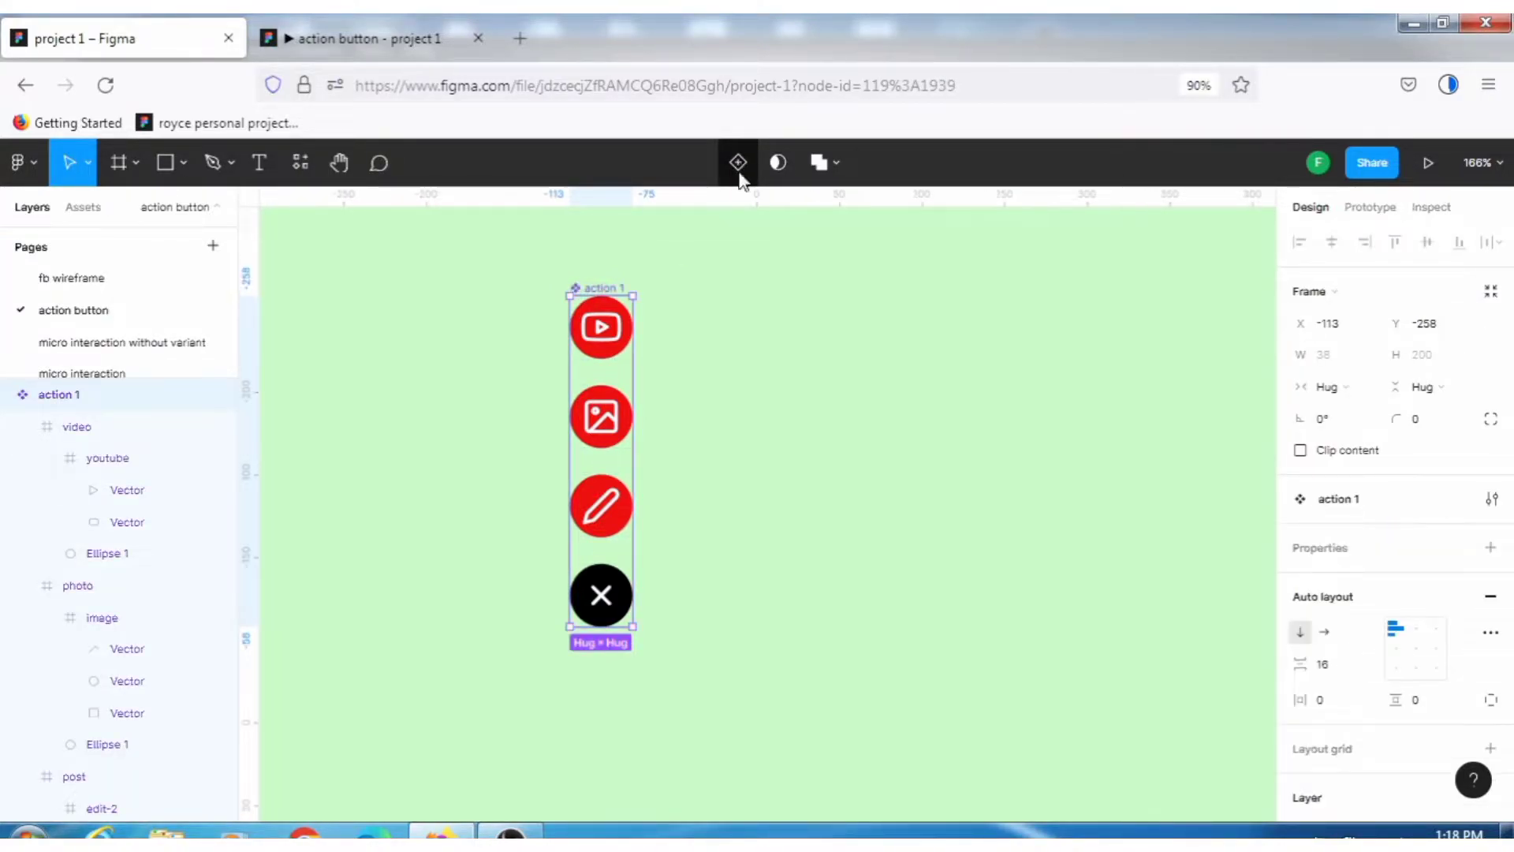
scroll(662, 564, "down", 1)
scroll(667, 566, "down", 1)
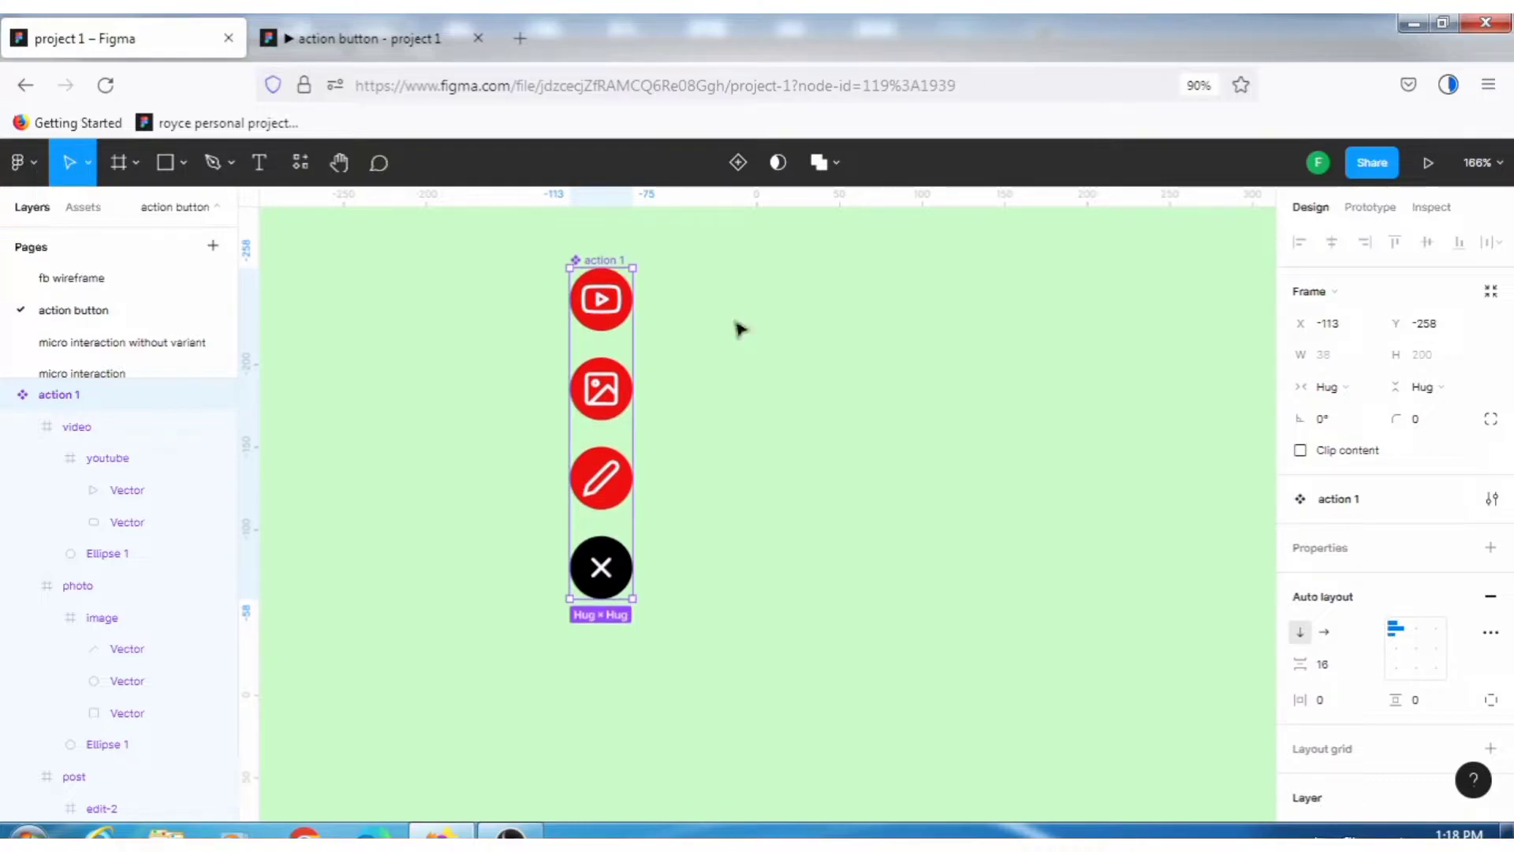
left_click(740, 163)
scroll(737, 505, "down", 1)
scroll(737, 505, "down", 5)
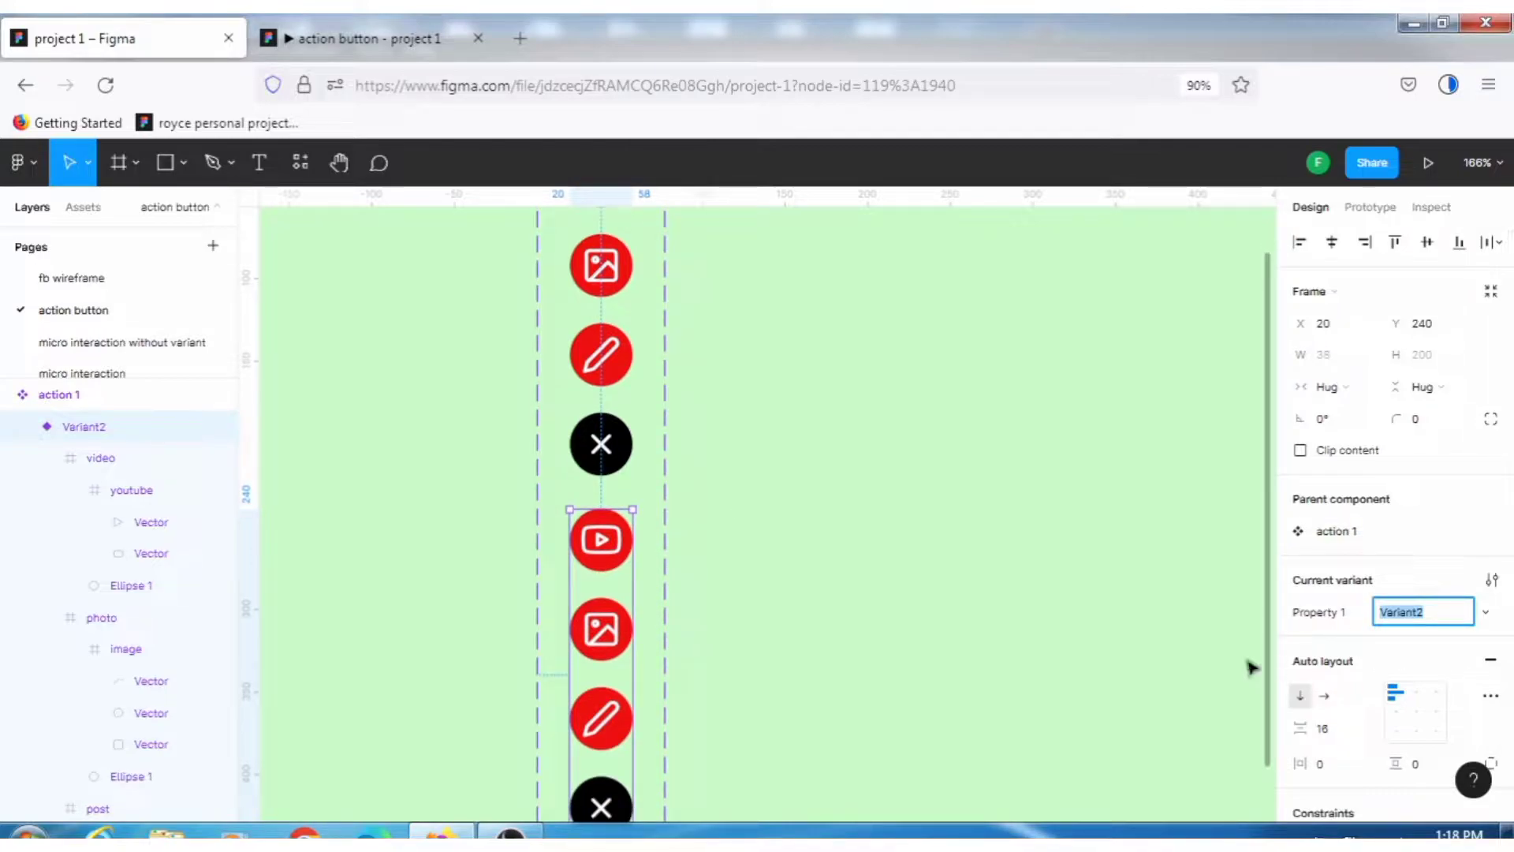
type("a")
left_click(762, 665)
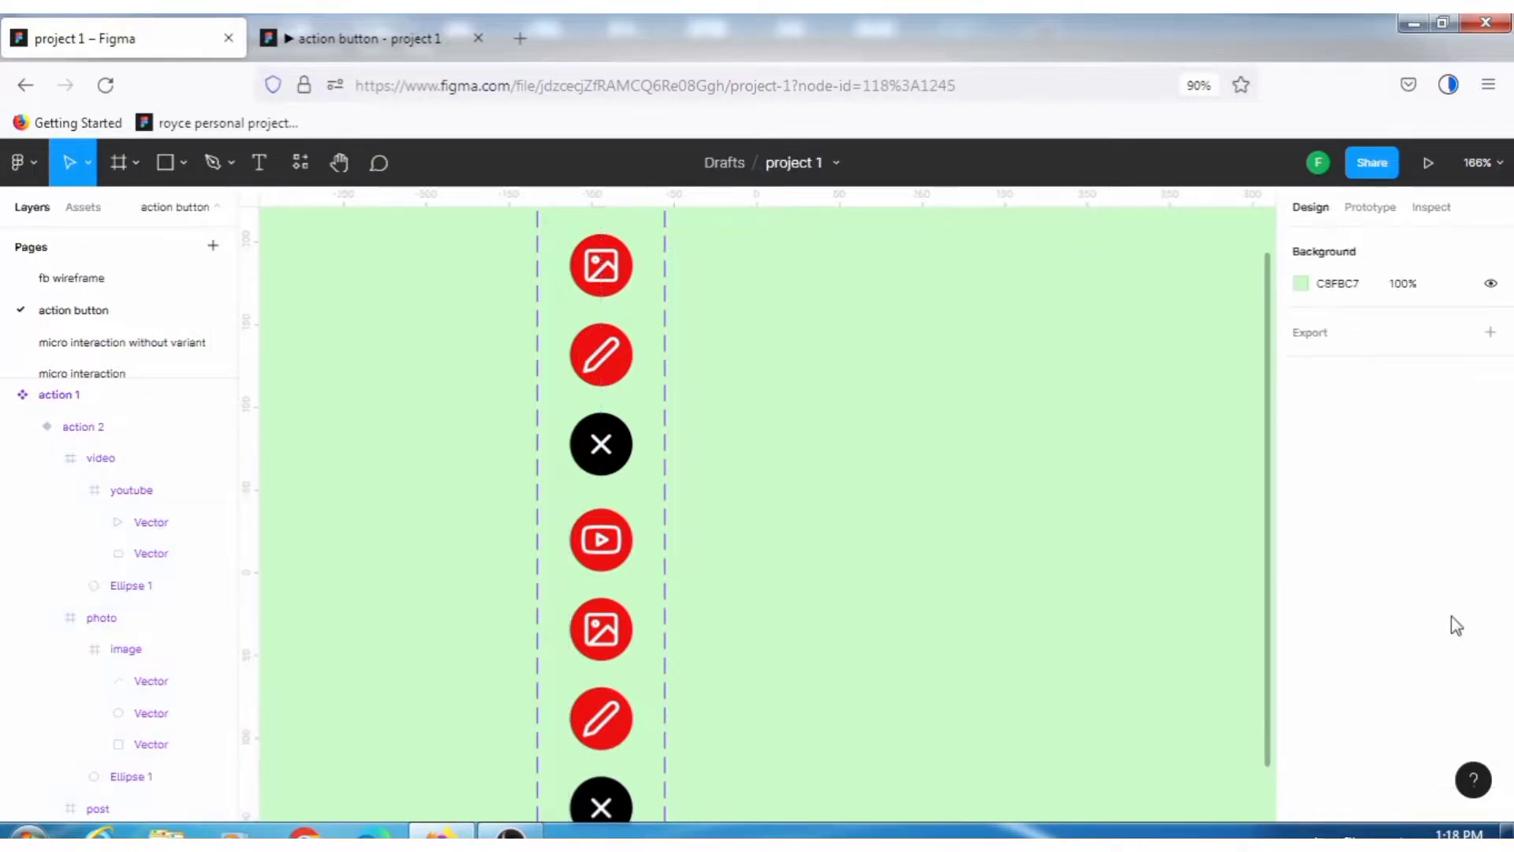
- Set the rotation of the cross icon in the action 2 variant to 0° to make it a plus
scroll(753, 620, "down", 2)
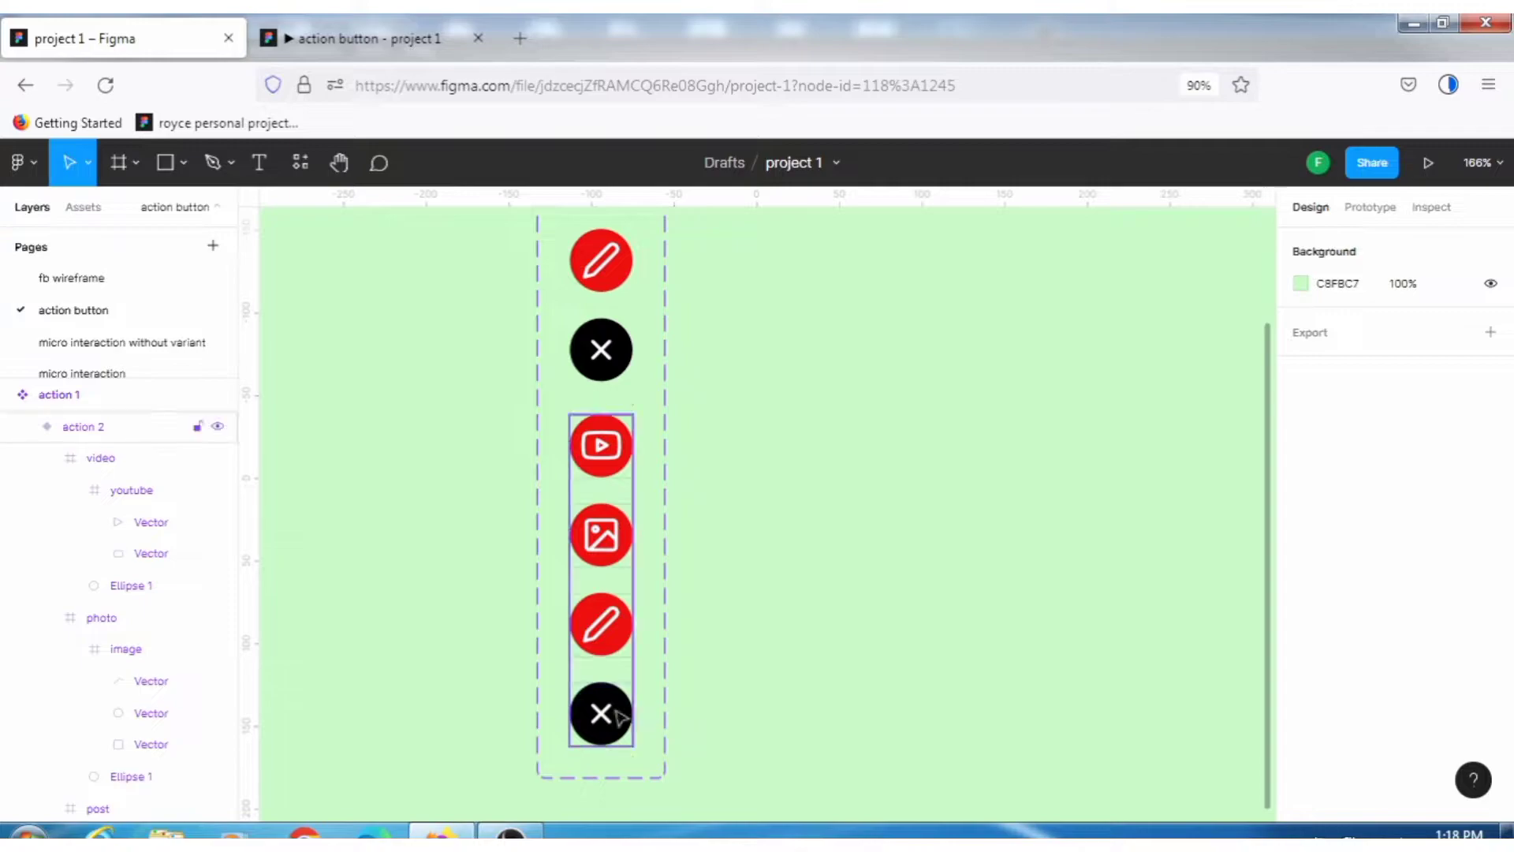
left_click(618, 718)
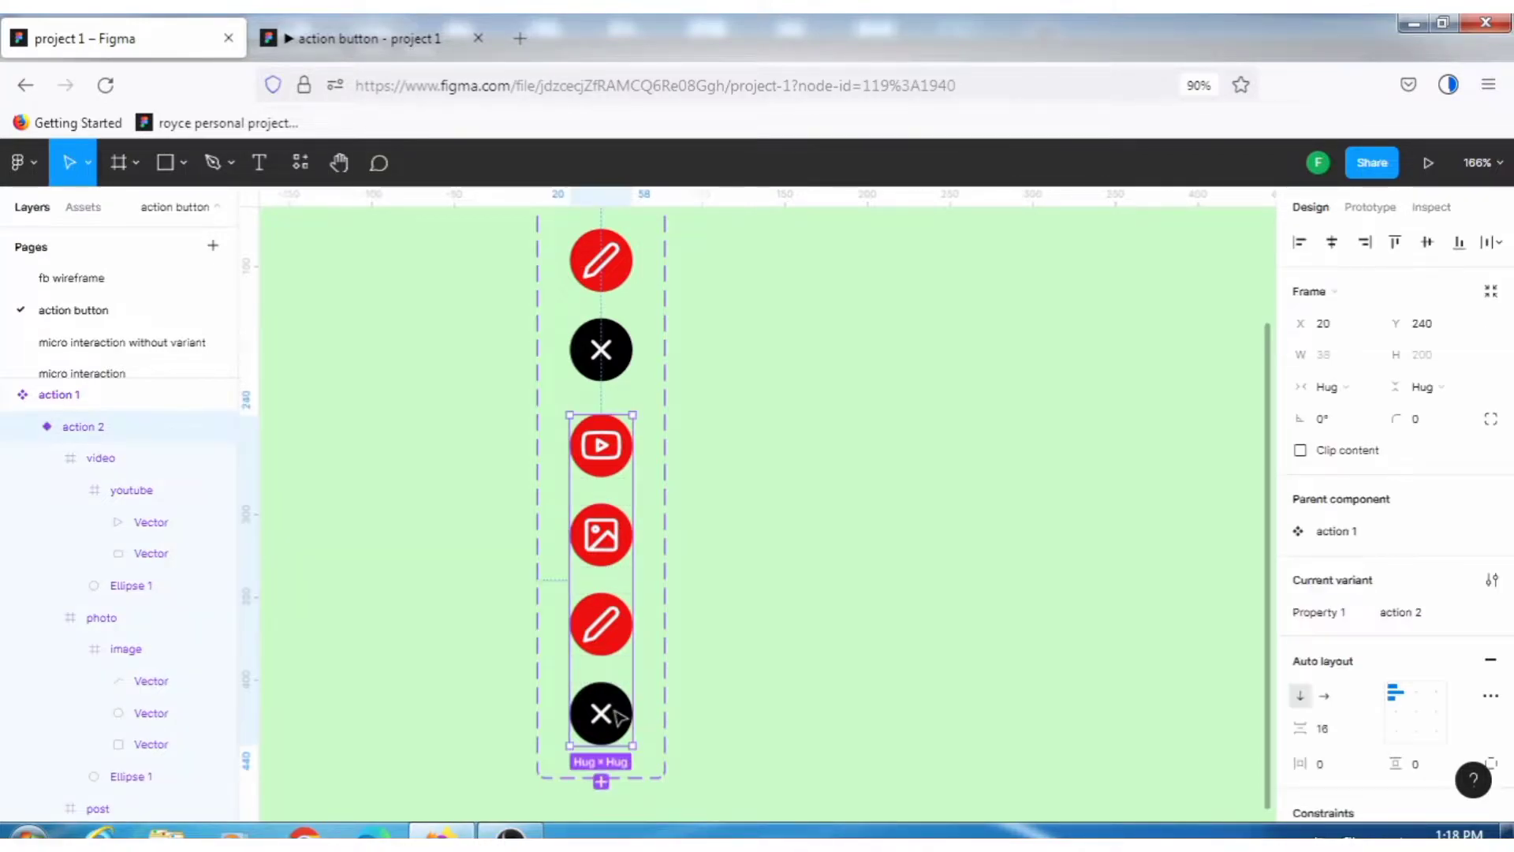
double_click(619, 718)
double_click(618, 716)
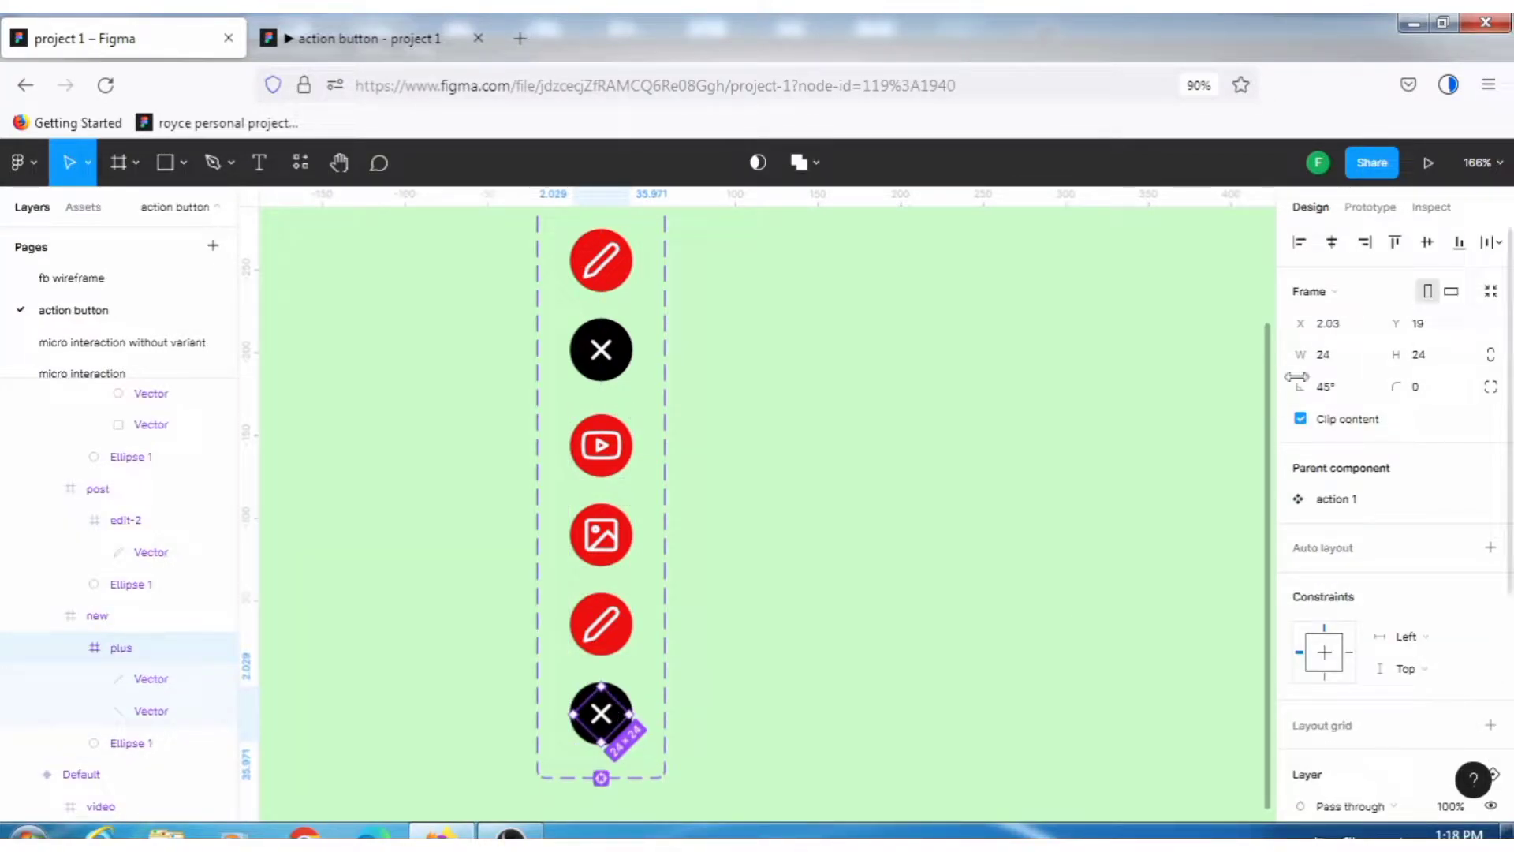
left_click(1331, 390)
type("0")
left_click(812, 597)
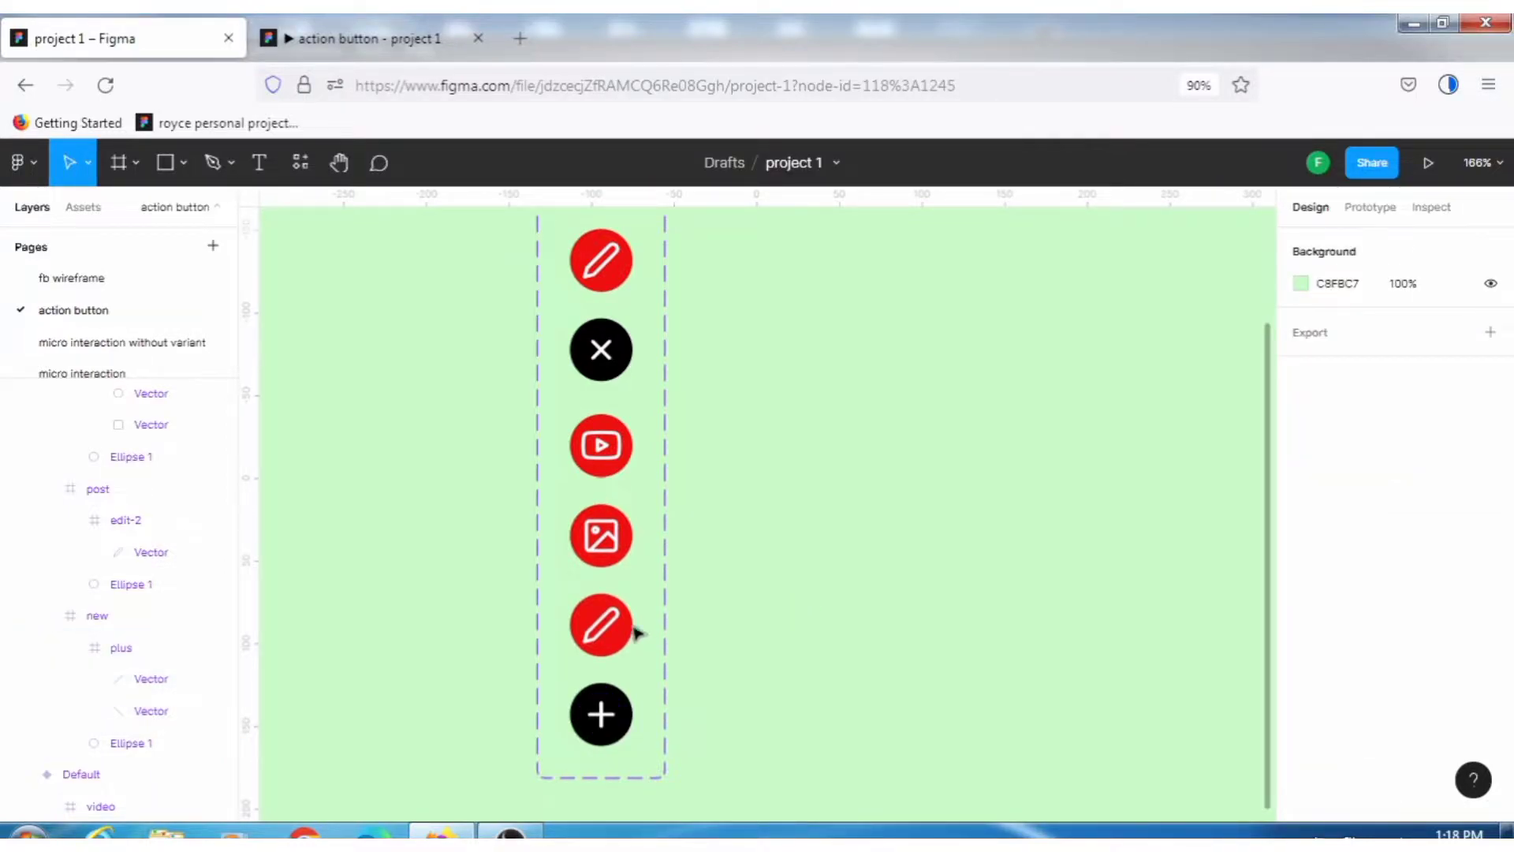
left_click(621, 732)
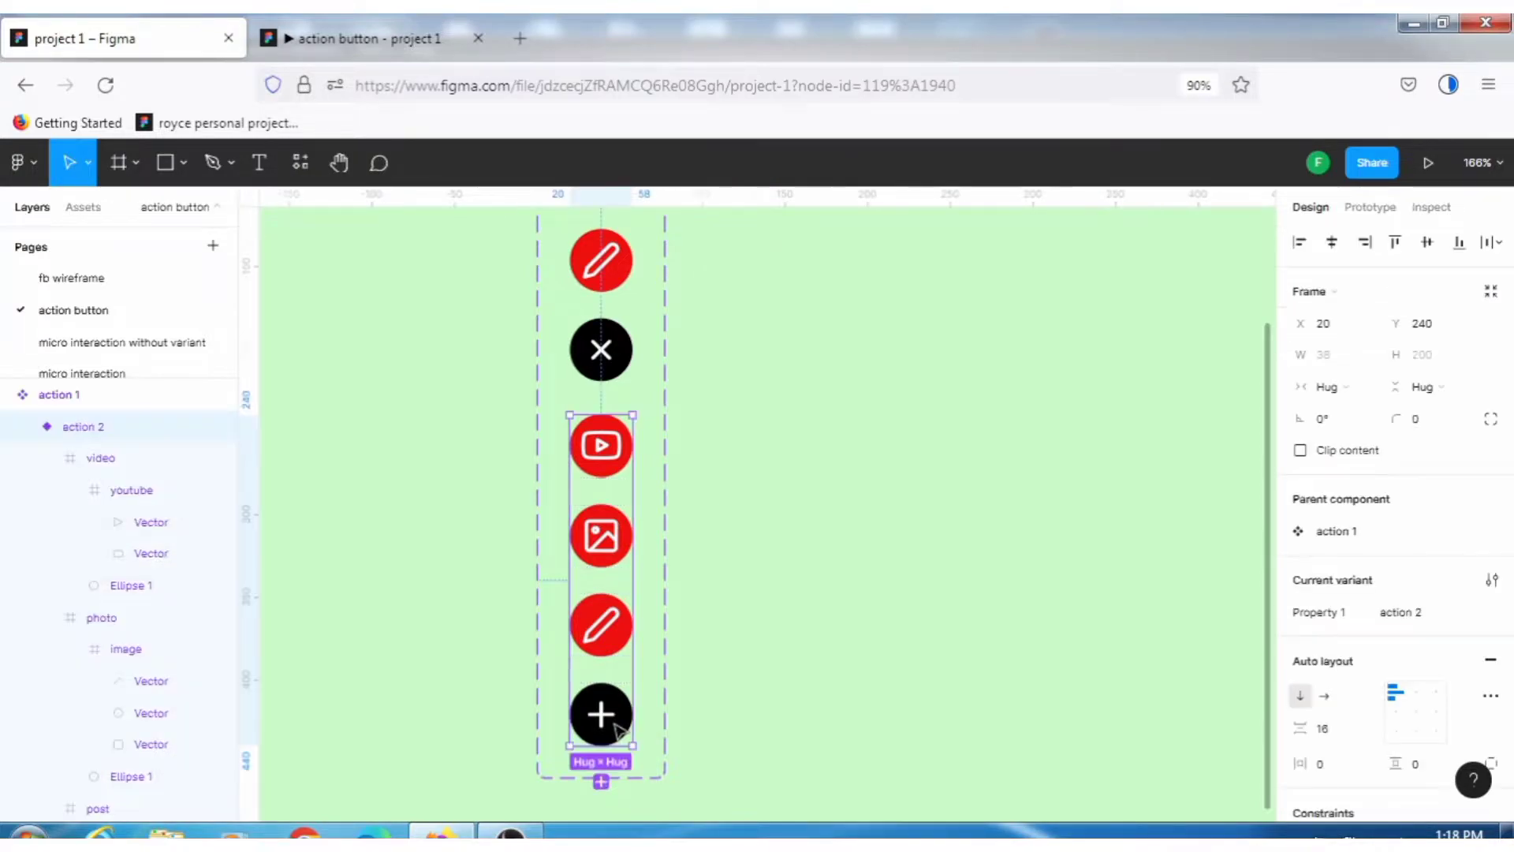
left_click(621, 731)
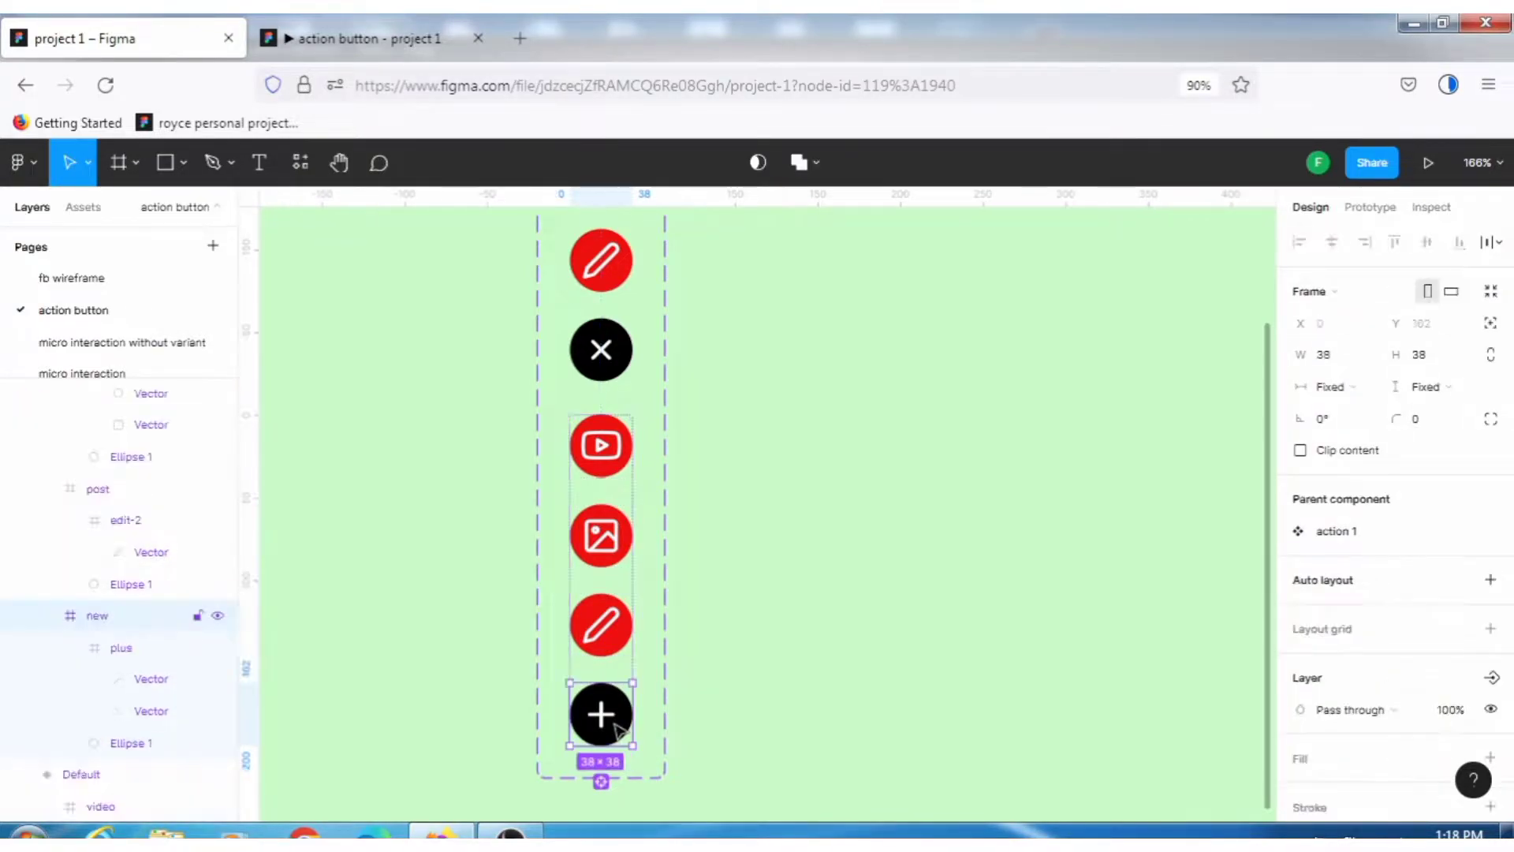
double_click(612, 724)
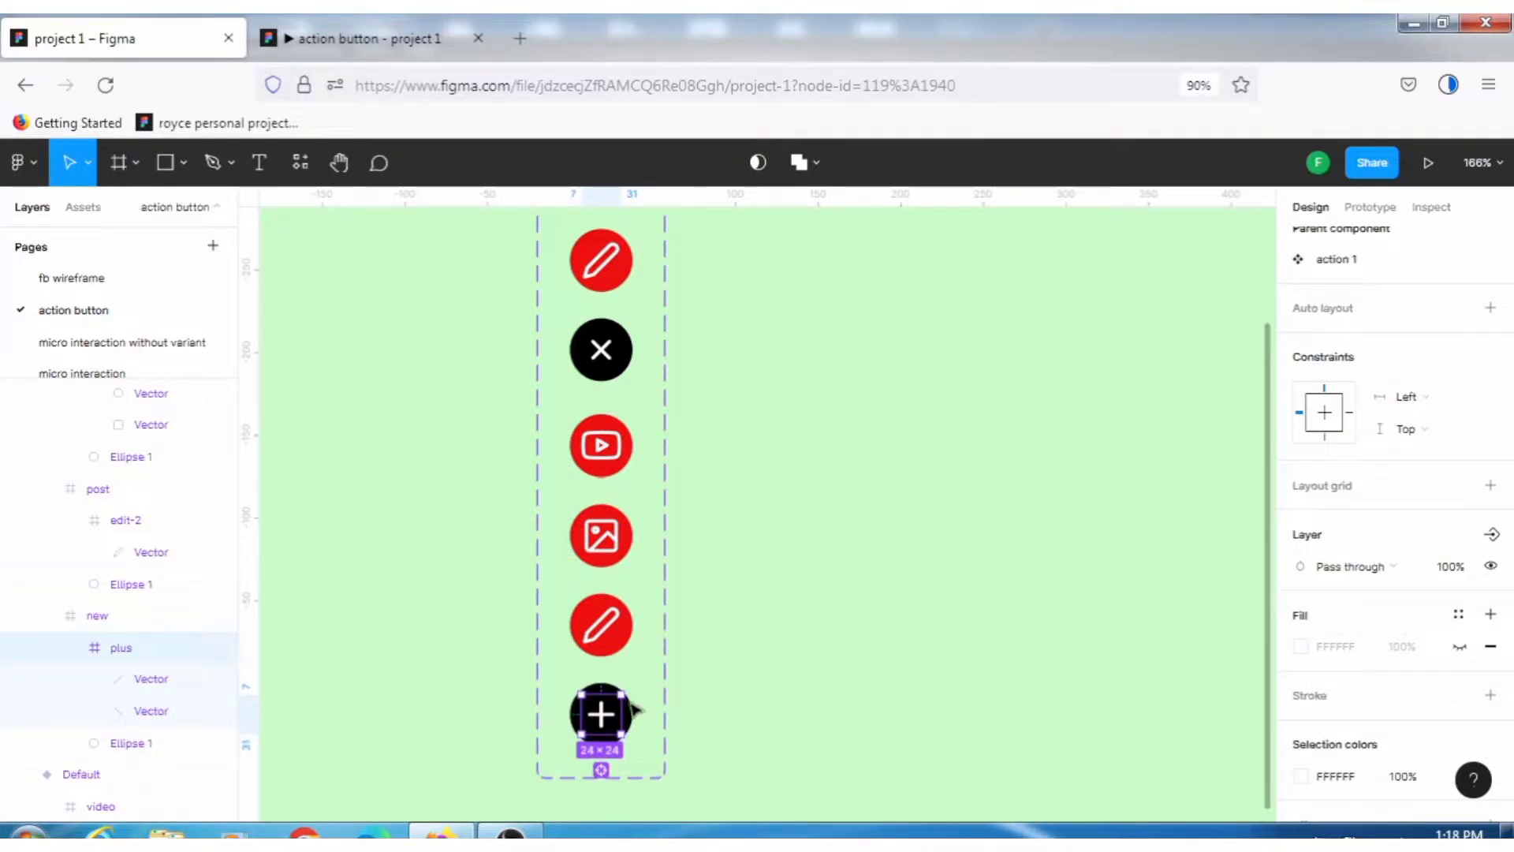
key("Escape")
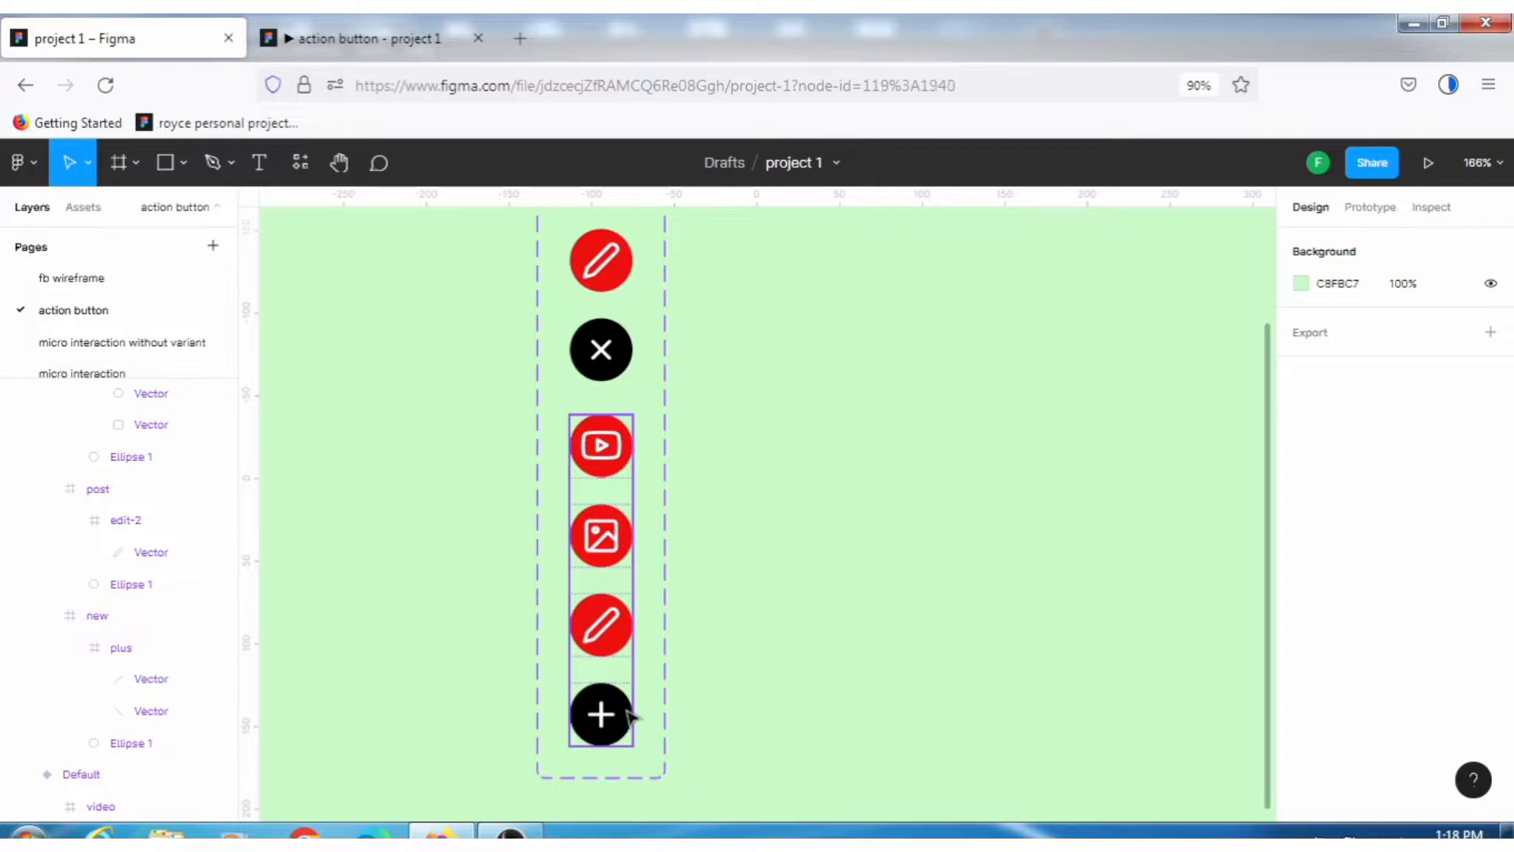
- Recolor the black circle of the plus button in the action 2 variant to the pencil button's red (EE1010) by sampling it
double_click(629, 716)
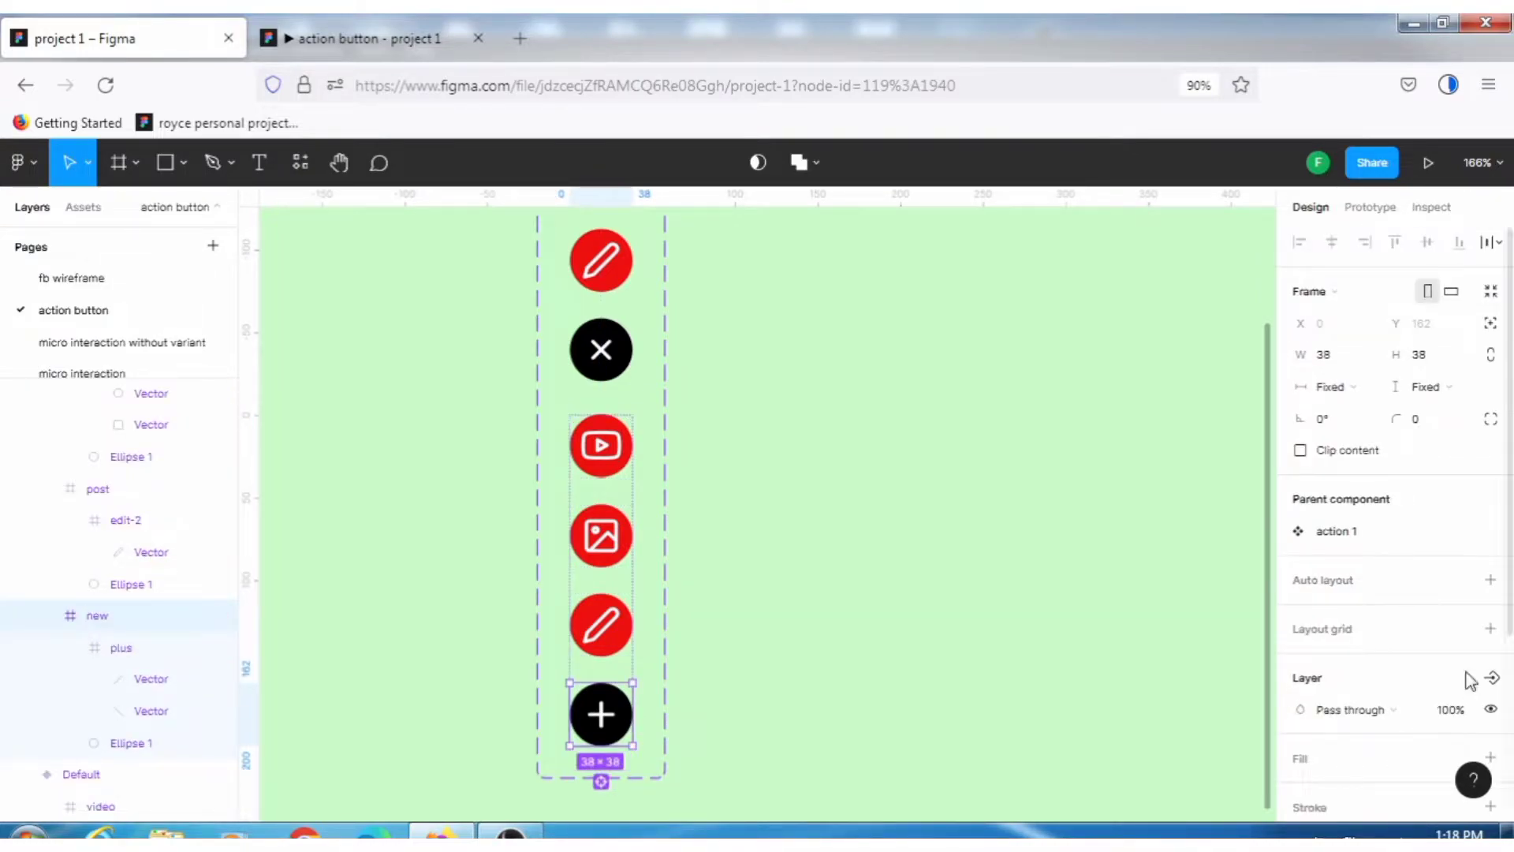
scroll(1397, 676, "down", 2)
scroll(1399, 676, "down", 1)
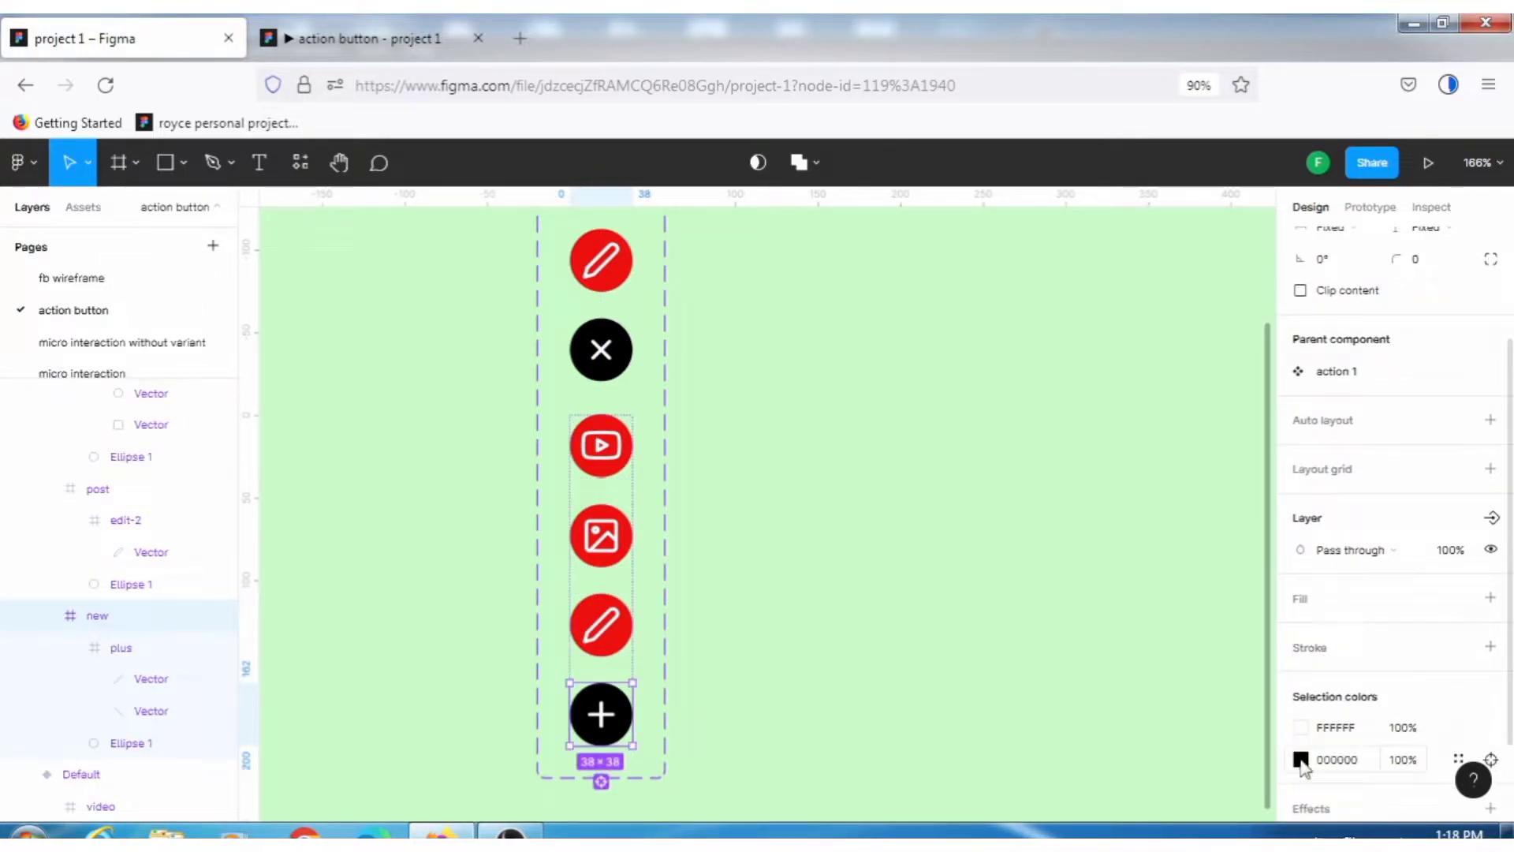
left_click(1301, 760)
left_click(1066, 601)
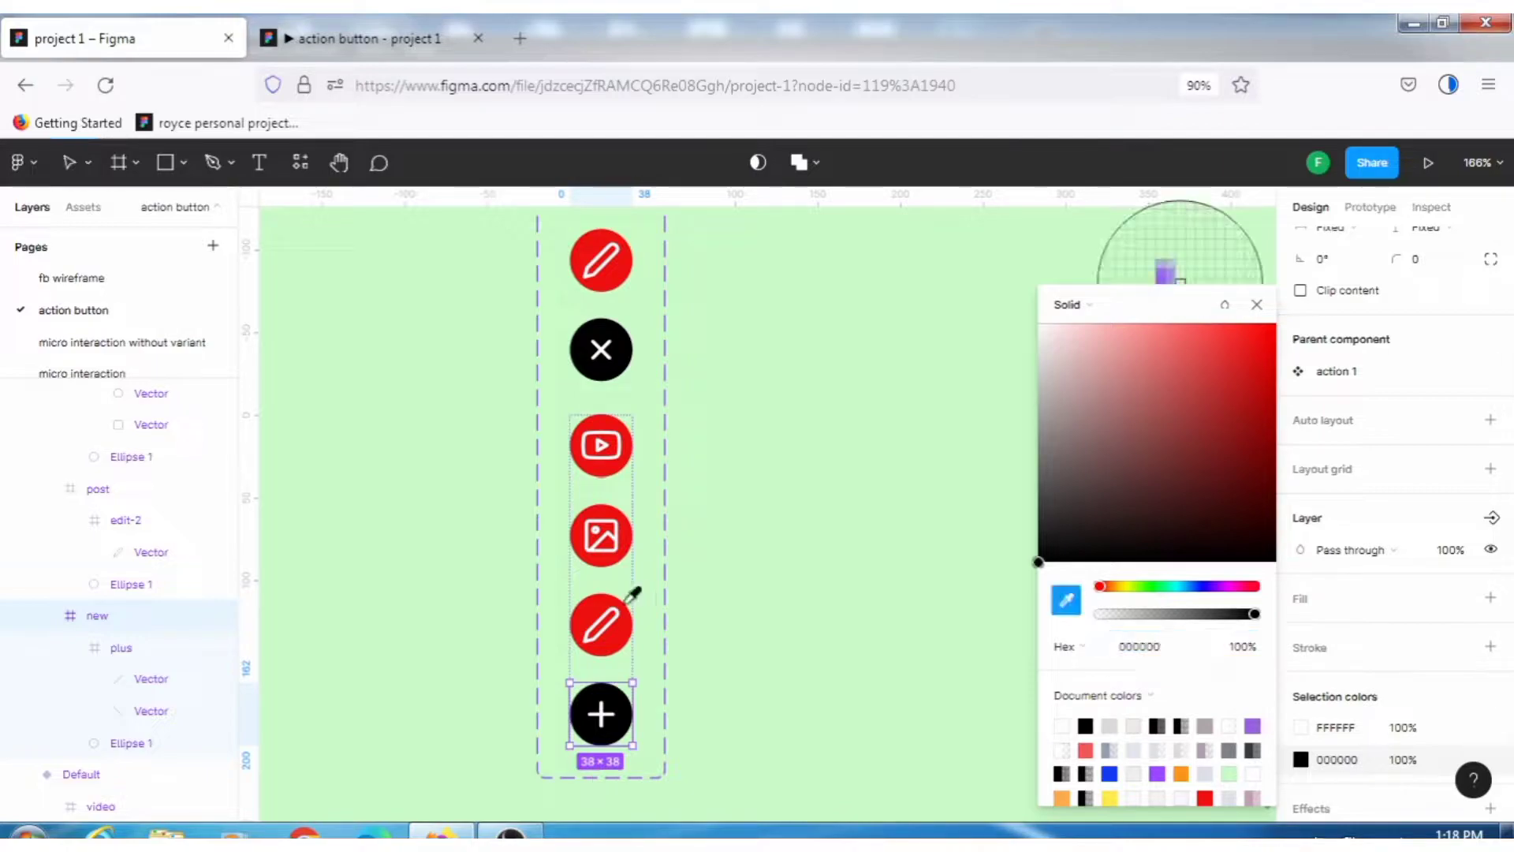
left_click(608, 605)
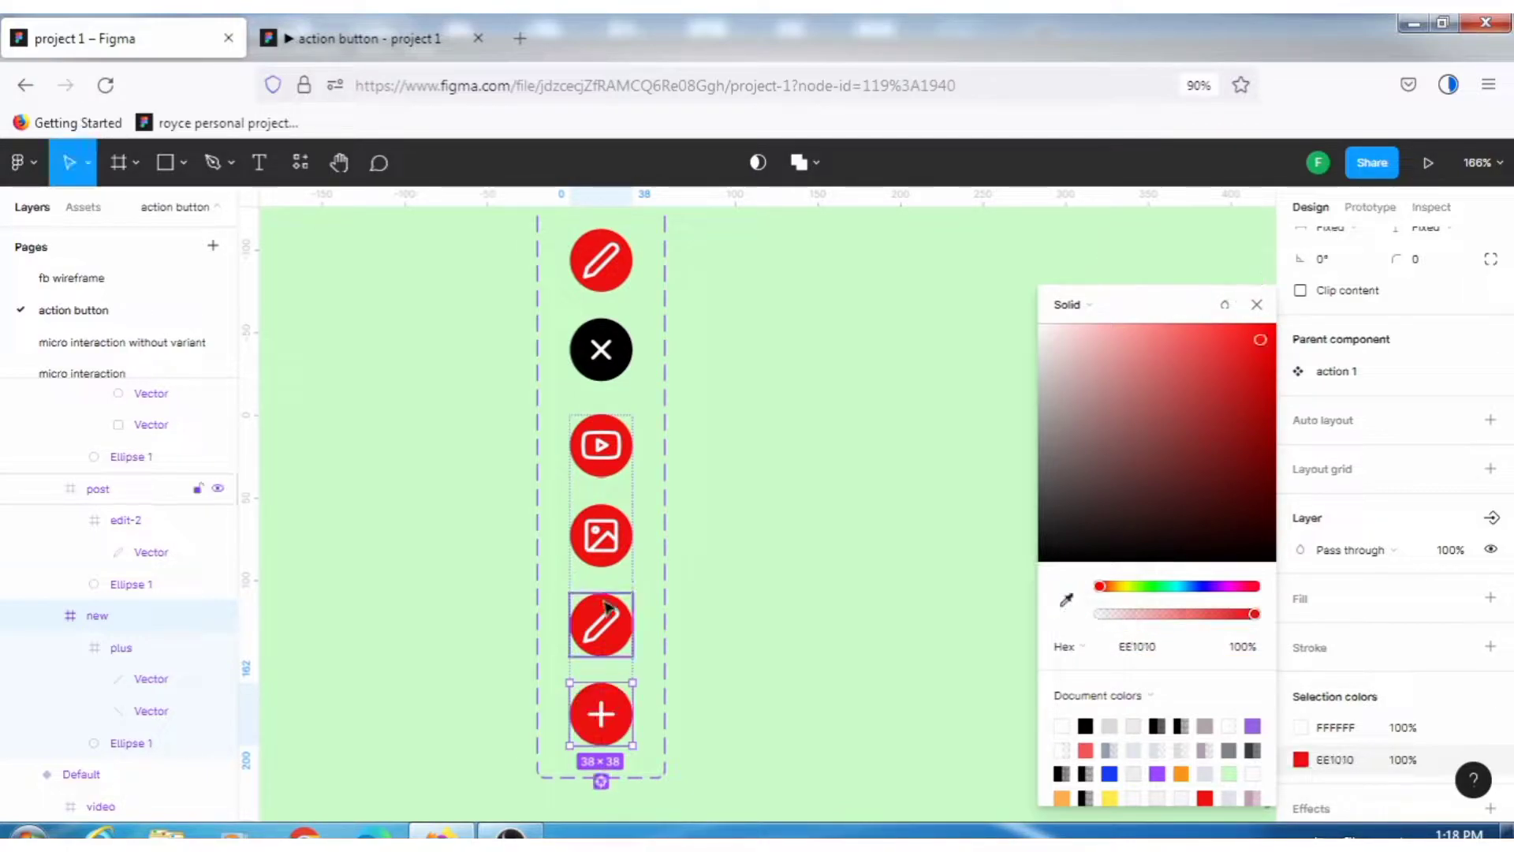
key("Escape")
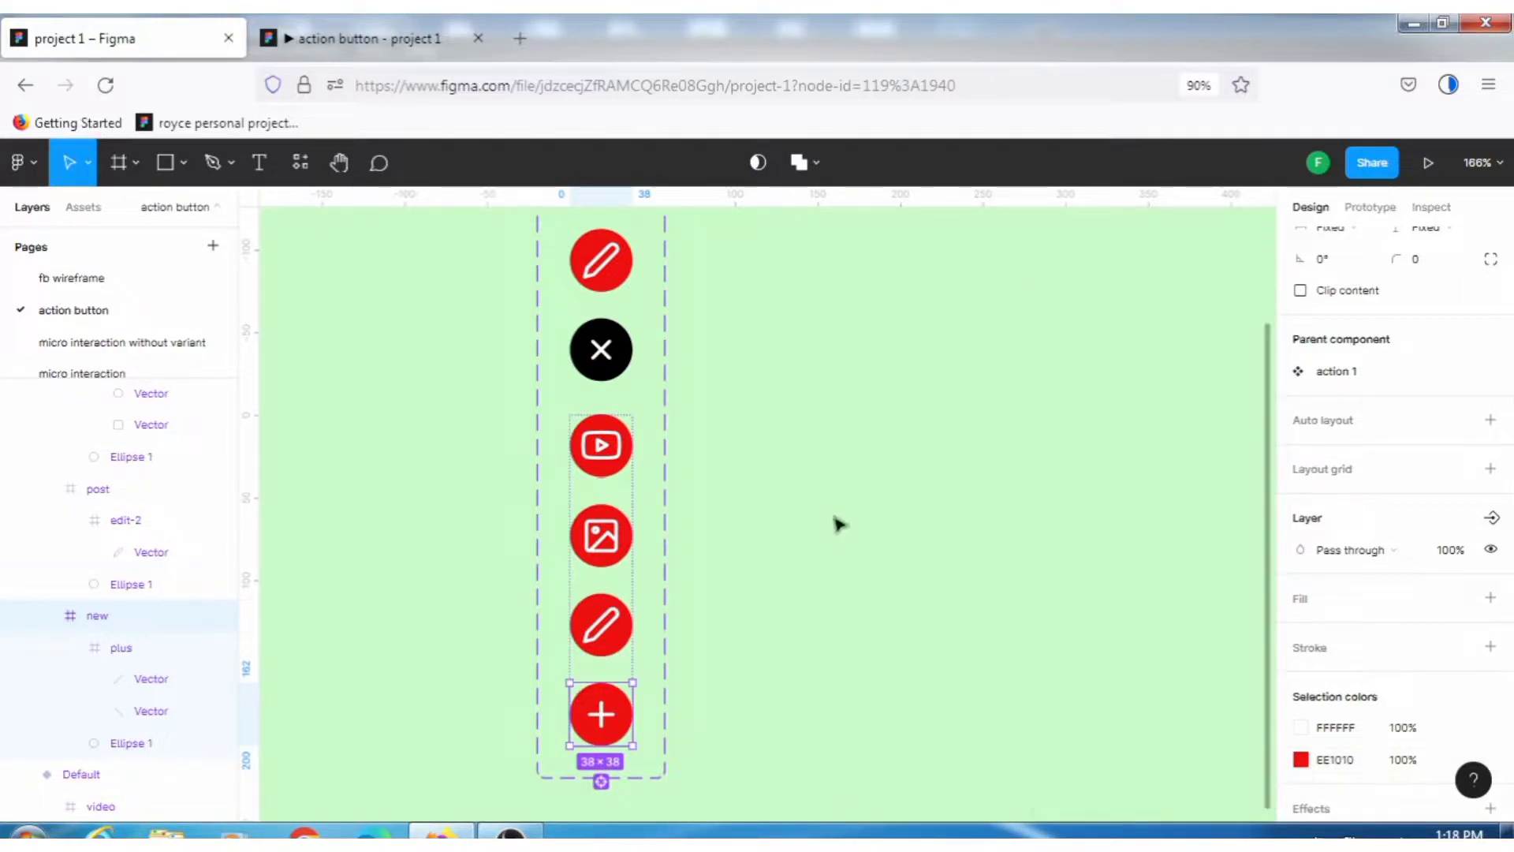
left_click(797, 556)
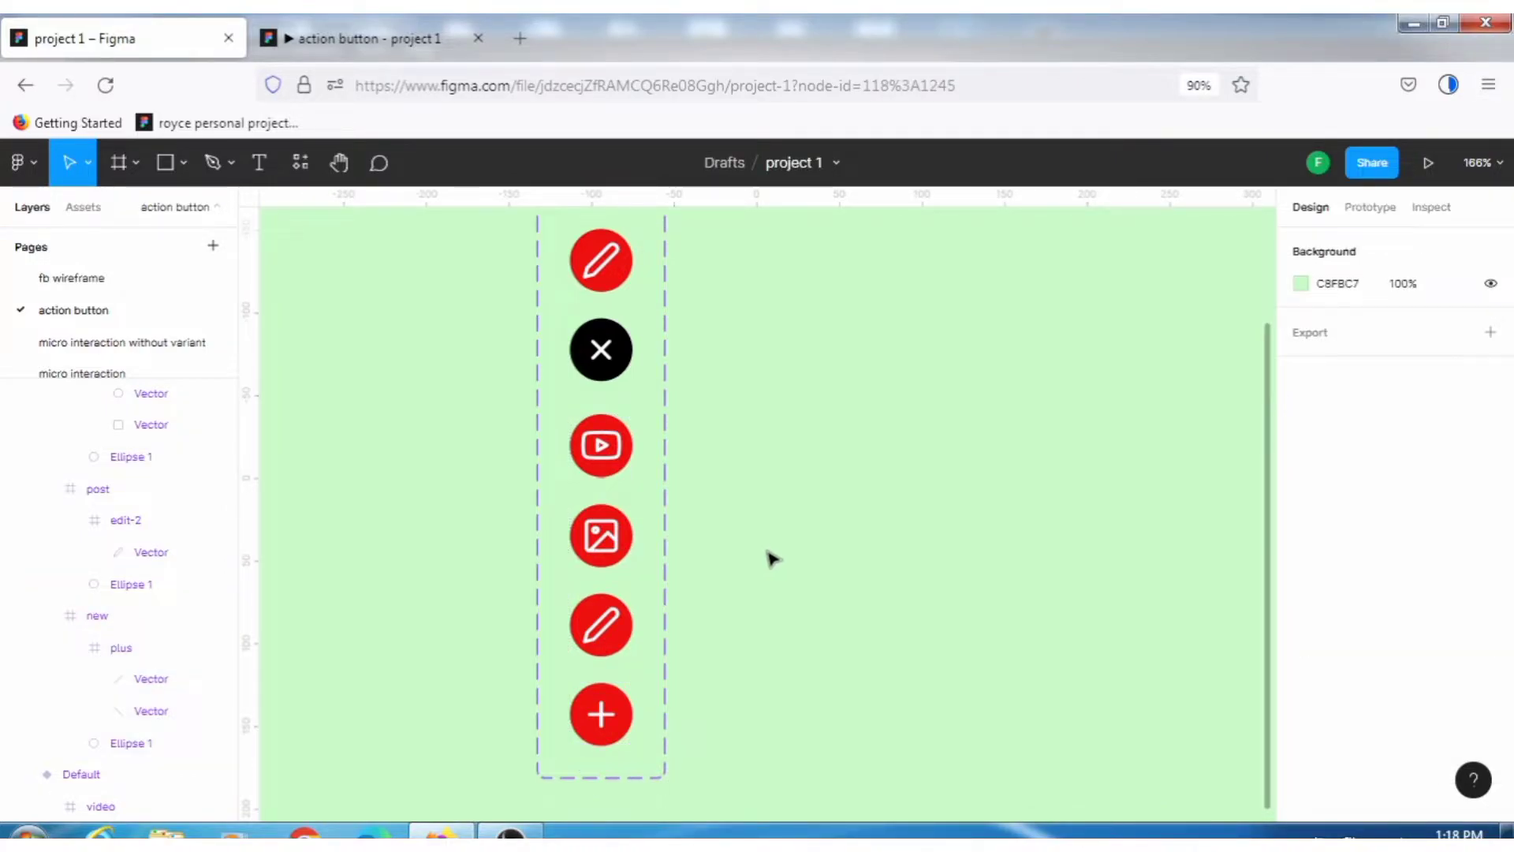
- Set the layer opacity of the video, photo and post buttons in the action 2 variant to 0%
double_click(620, 447)
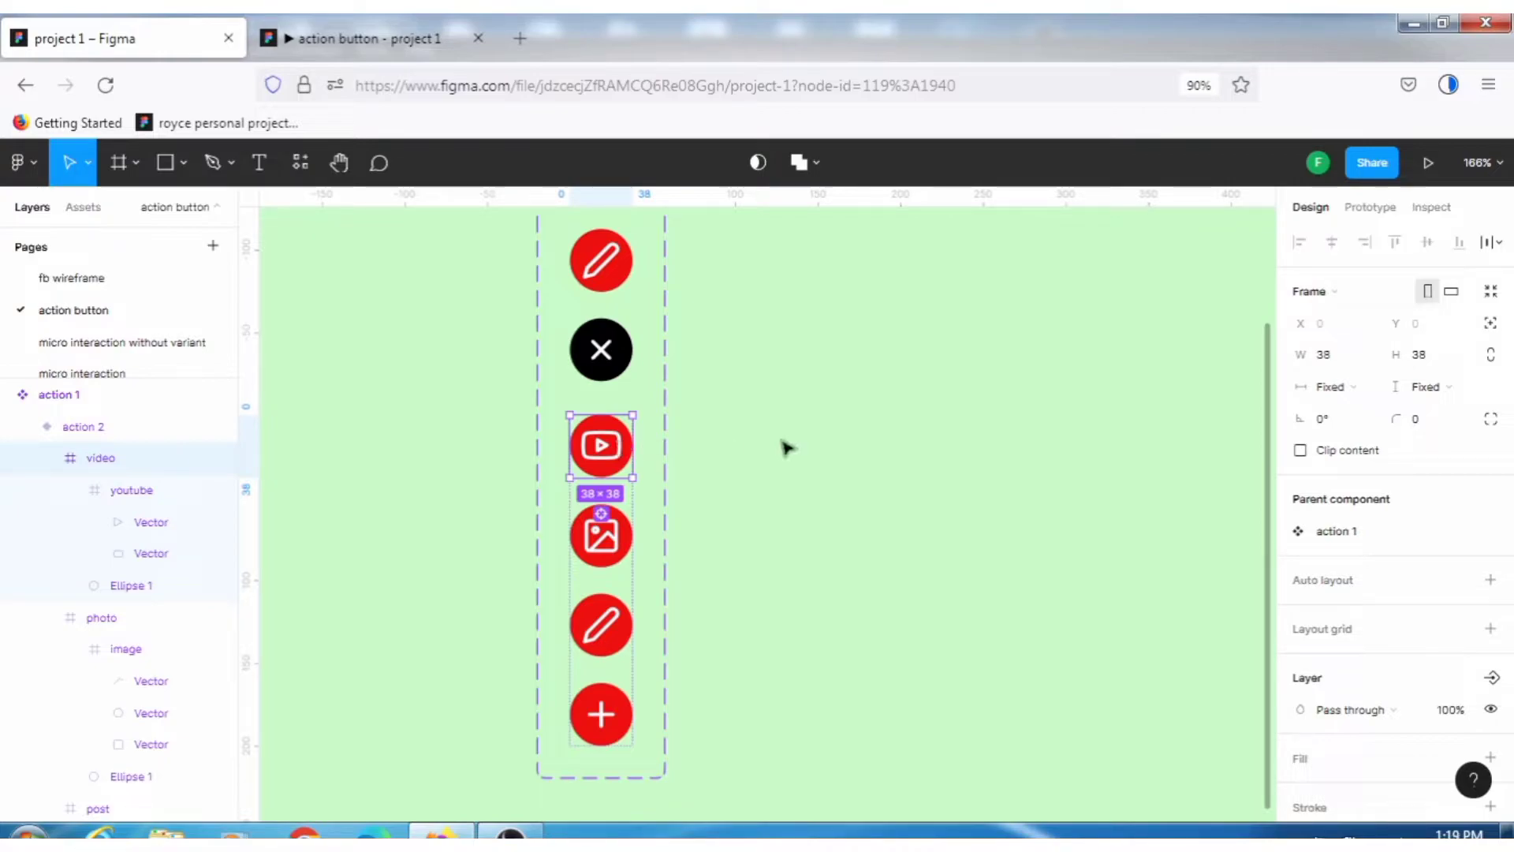
left_click(631, 544, "shift")
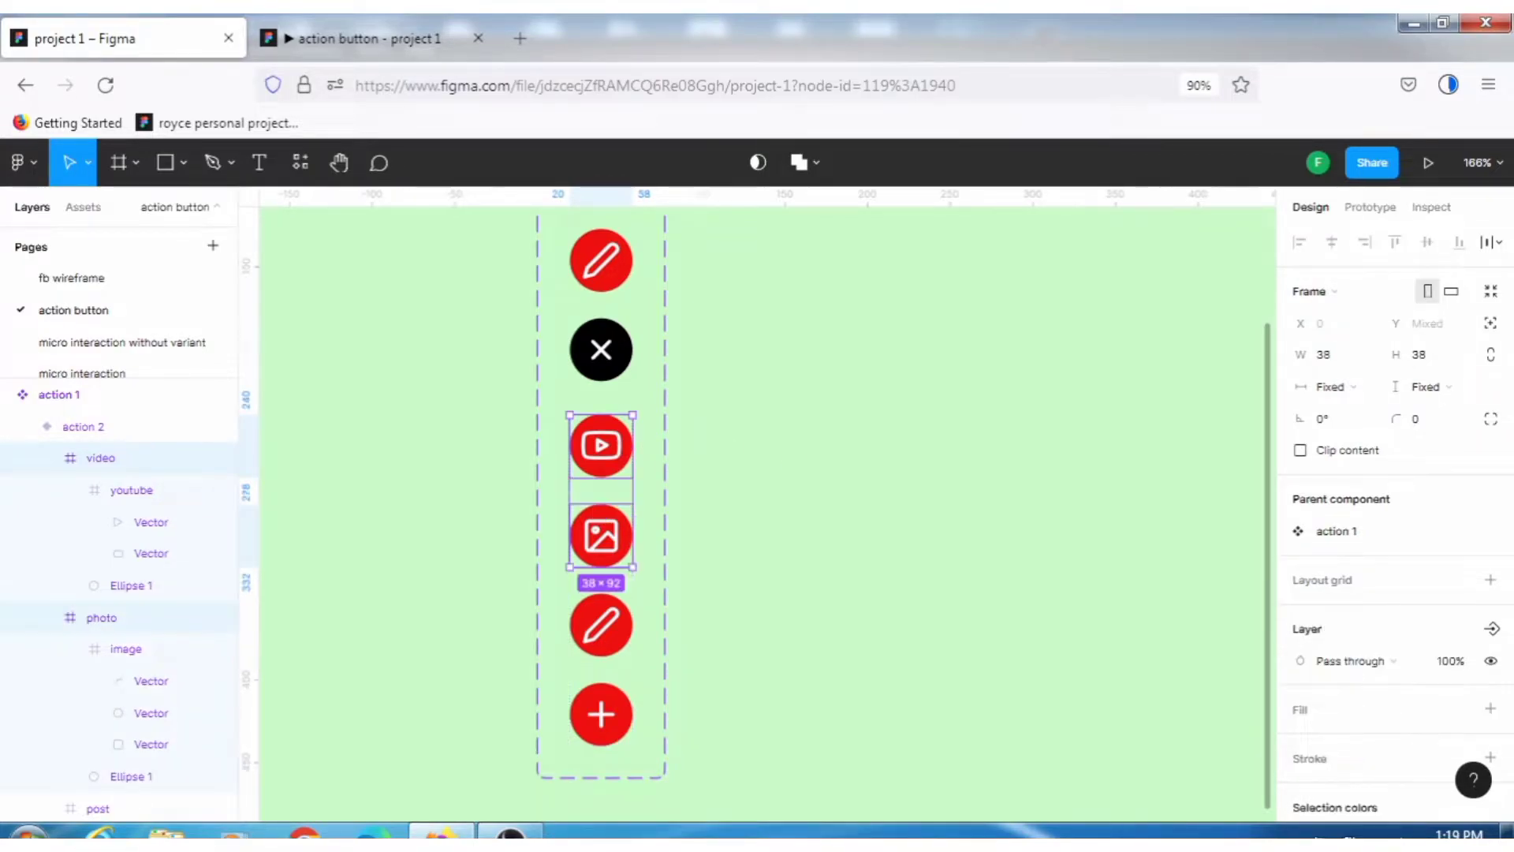
left_click(635, 627, "shift")
left_click(1459, 665)
type("0")
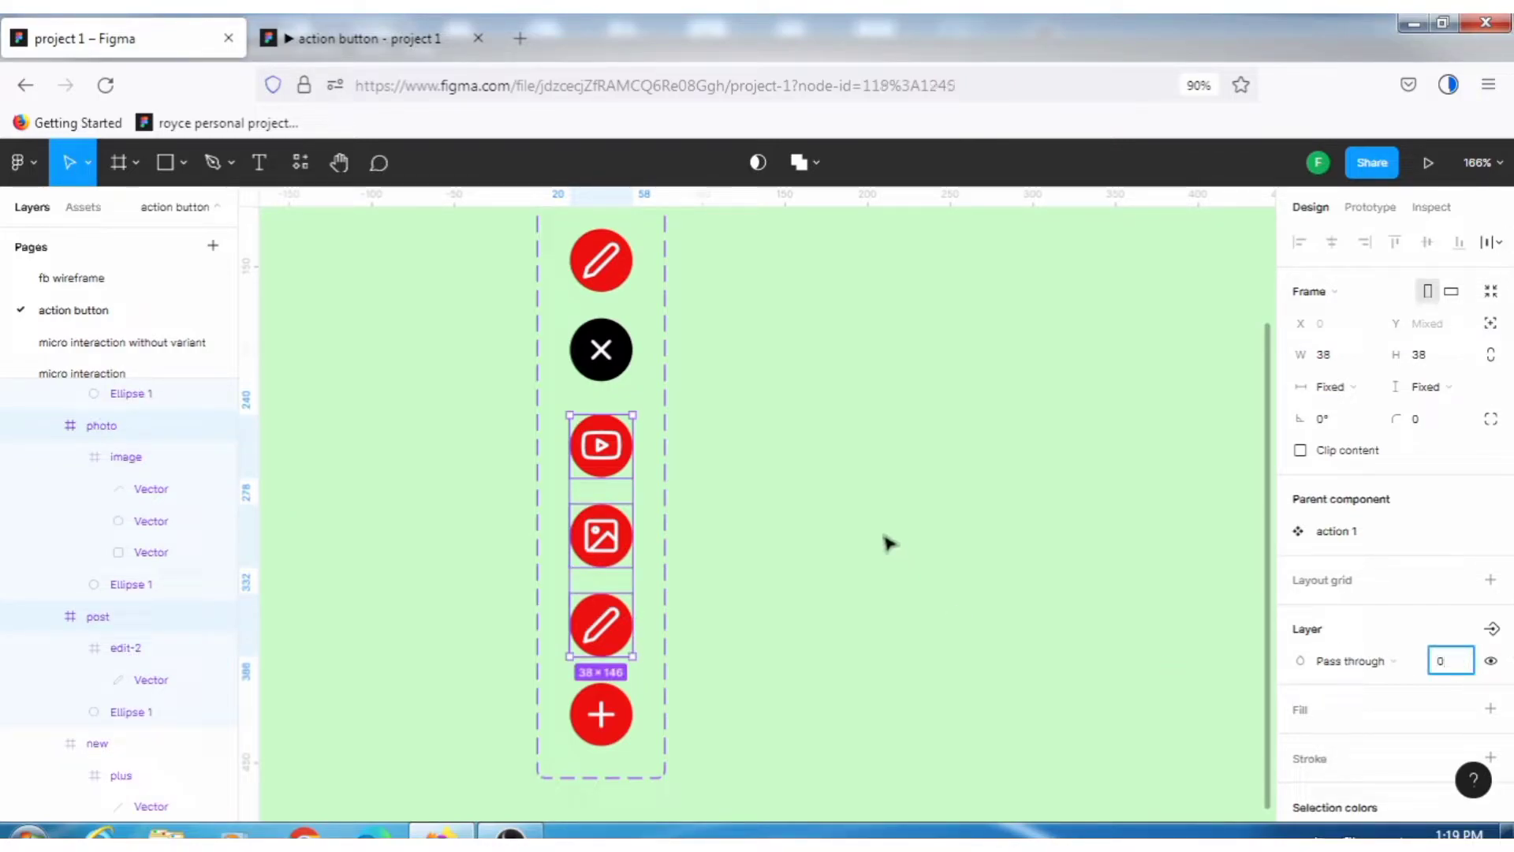
left_click(889, 543)
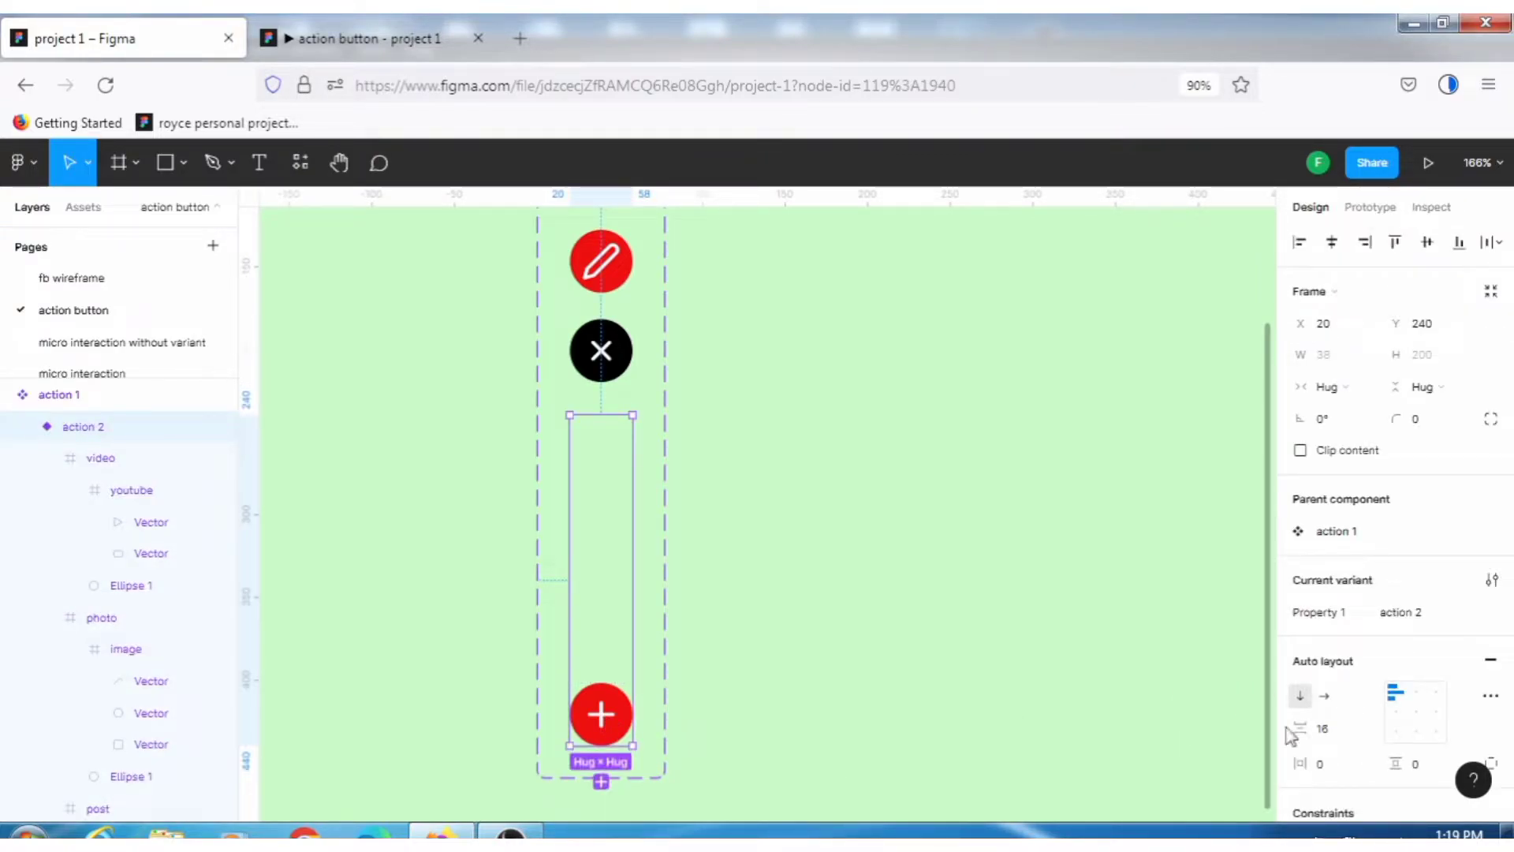
- Reduce the auto layout spacing of the action 2 variant to -43 so its buttons stack on each other
left_click_drag(1312, 727, 1204, 699)
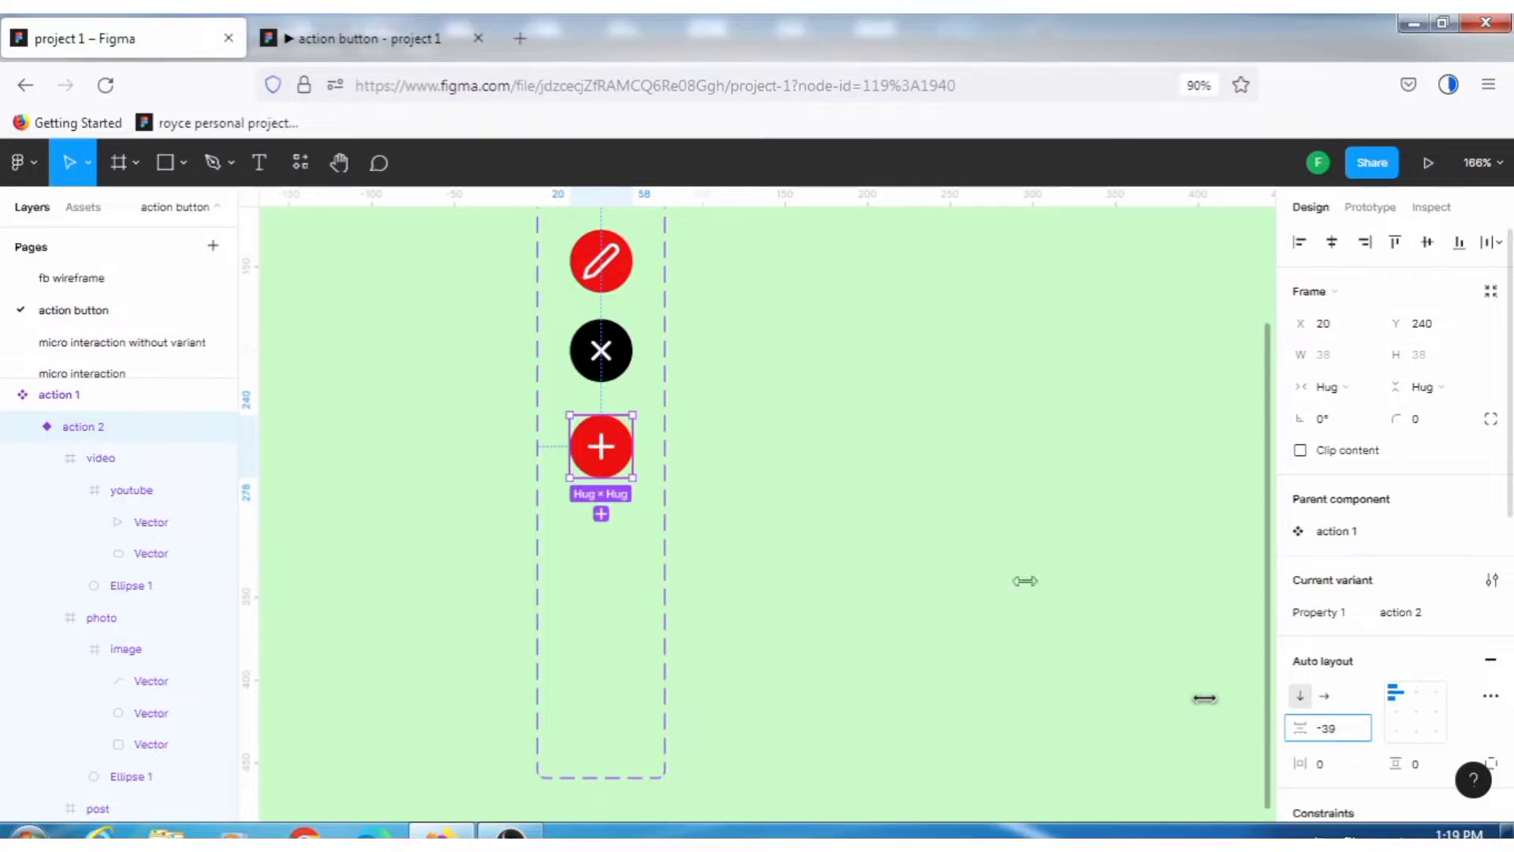
mouse_move(1300, 737)
left_mouse_down()
mouse_move(1329, 738)
mouse_move(1294, 726)
left_mouse_up()
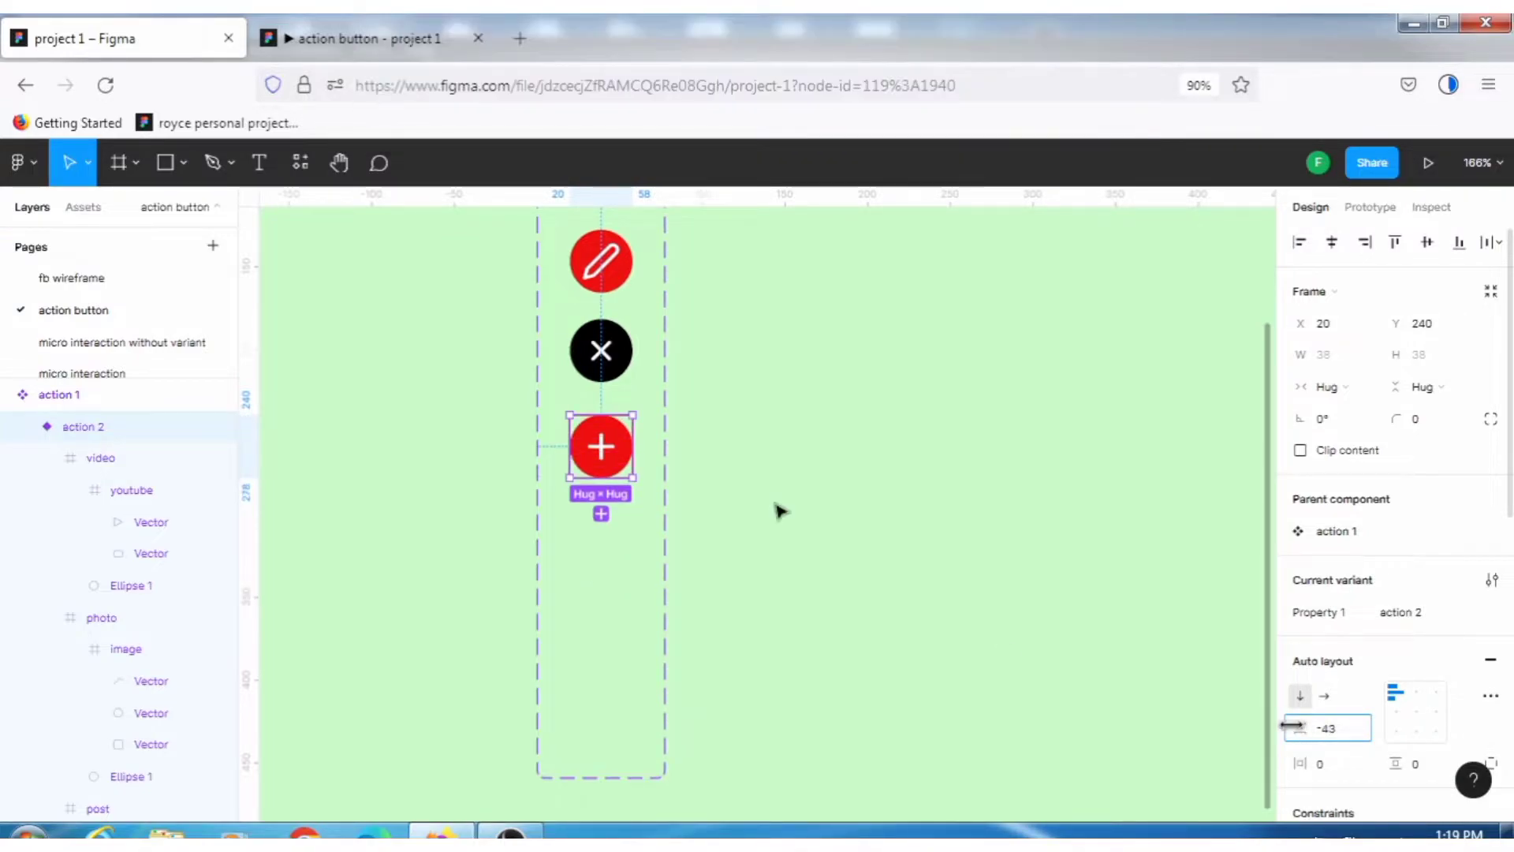
left_click(769, 440)
- Add an on-click prototype interaction from the action 2 variant to the Default variant, using Smart animate with Ease in back
scroll(770, 438, "up", 5)
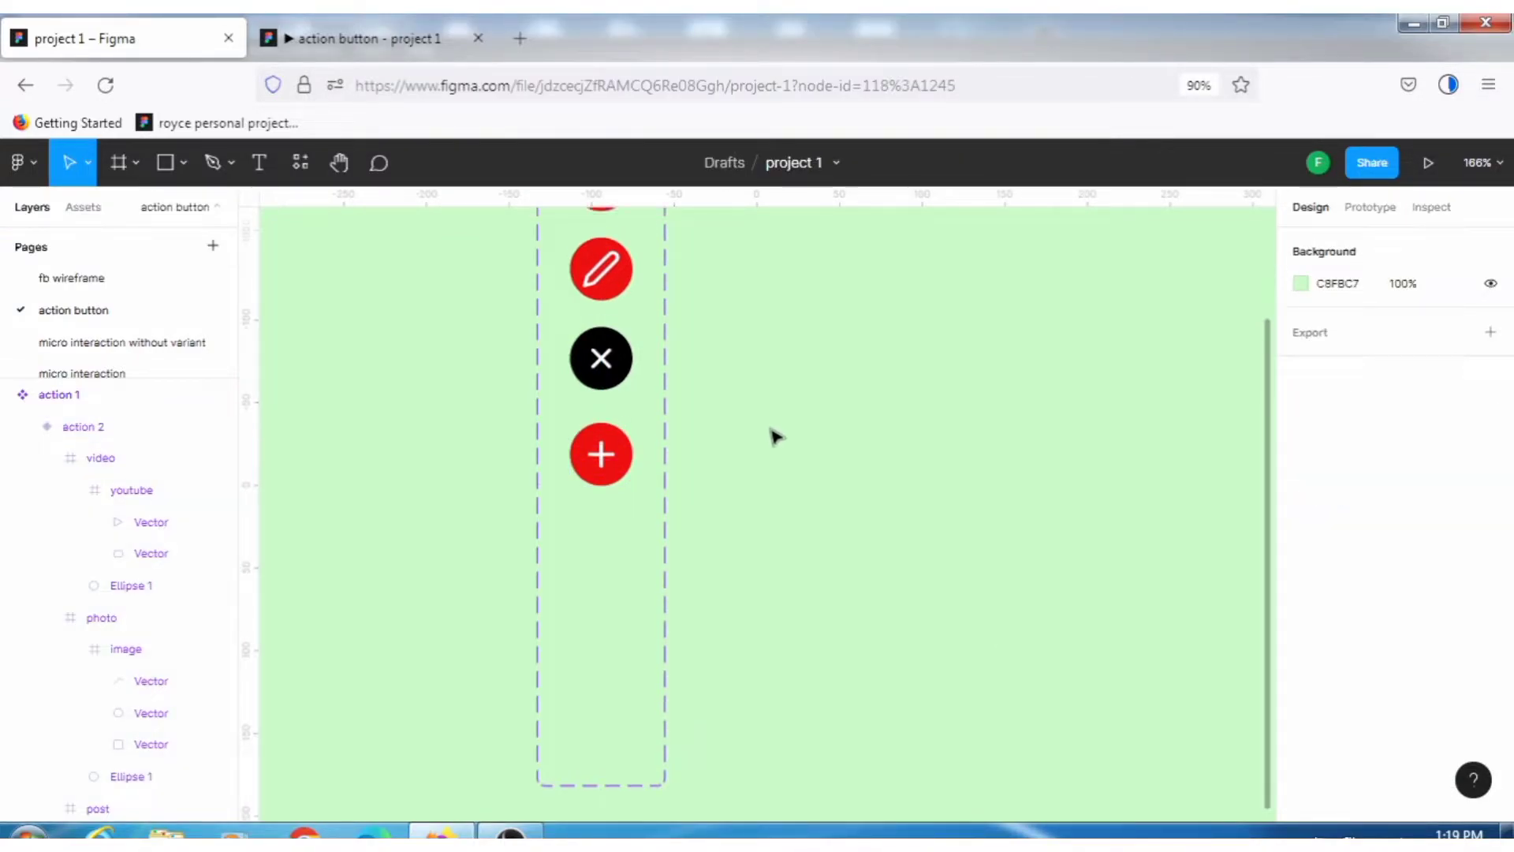
scroll(777, 436, "down", 2)
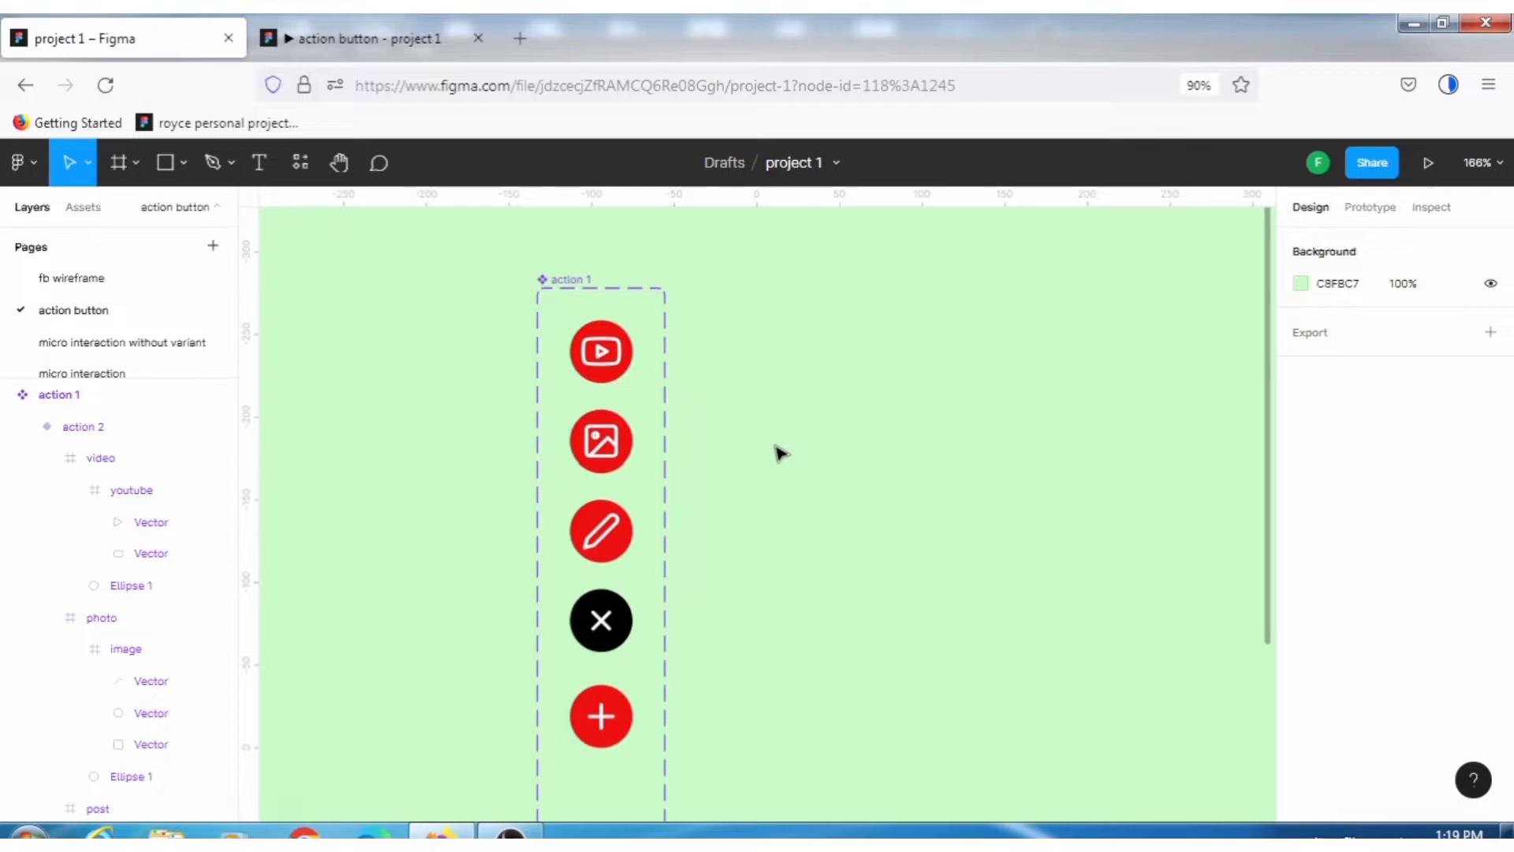
left_click(1380, 207)
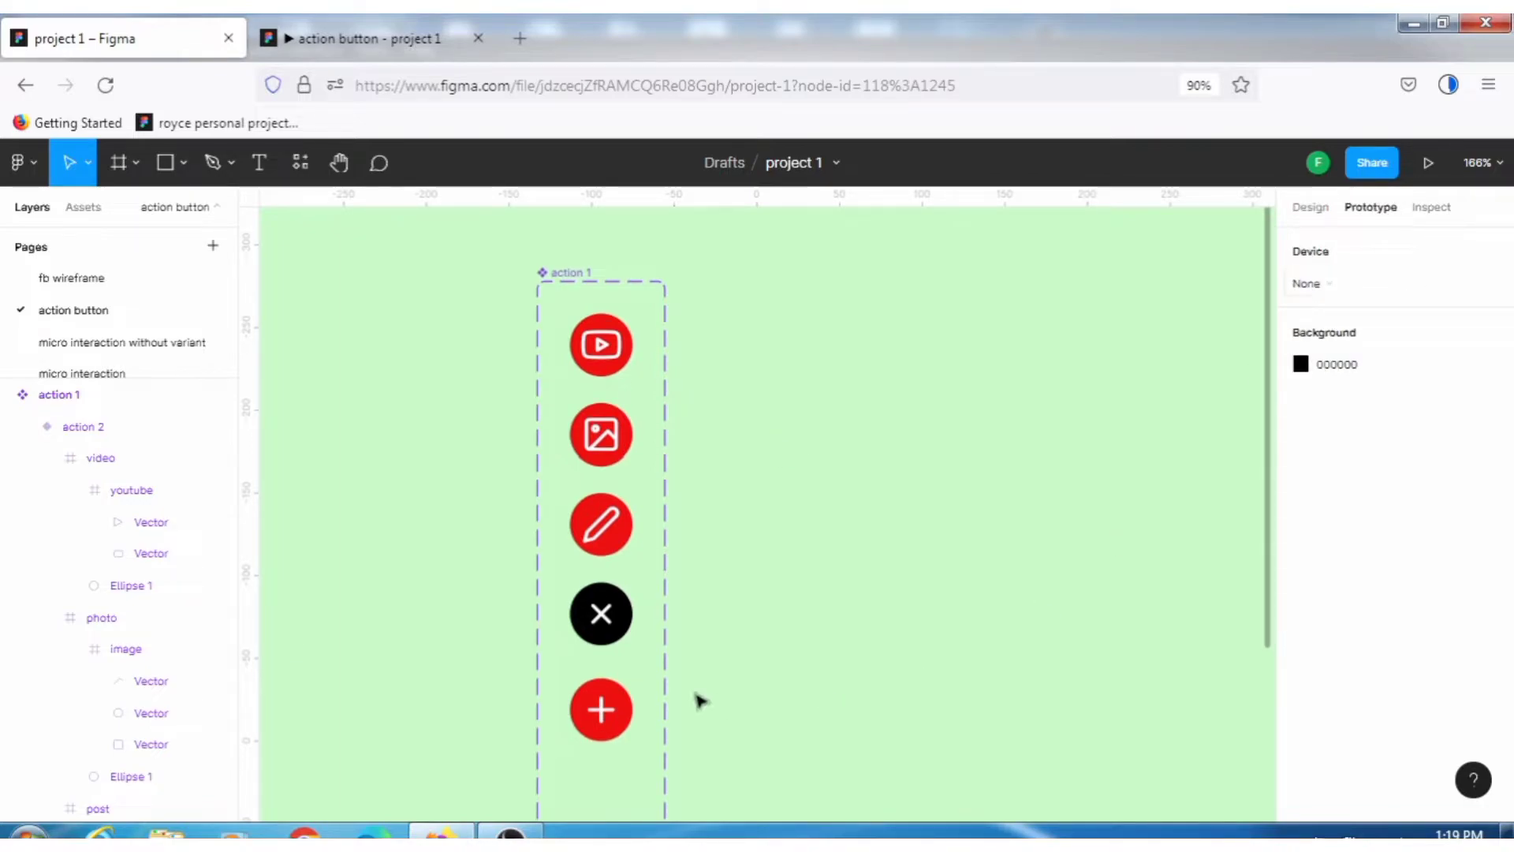
left_click(623, 712)
left_click(619, 708)
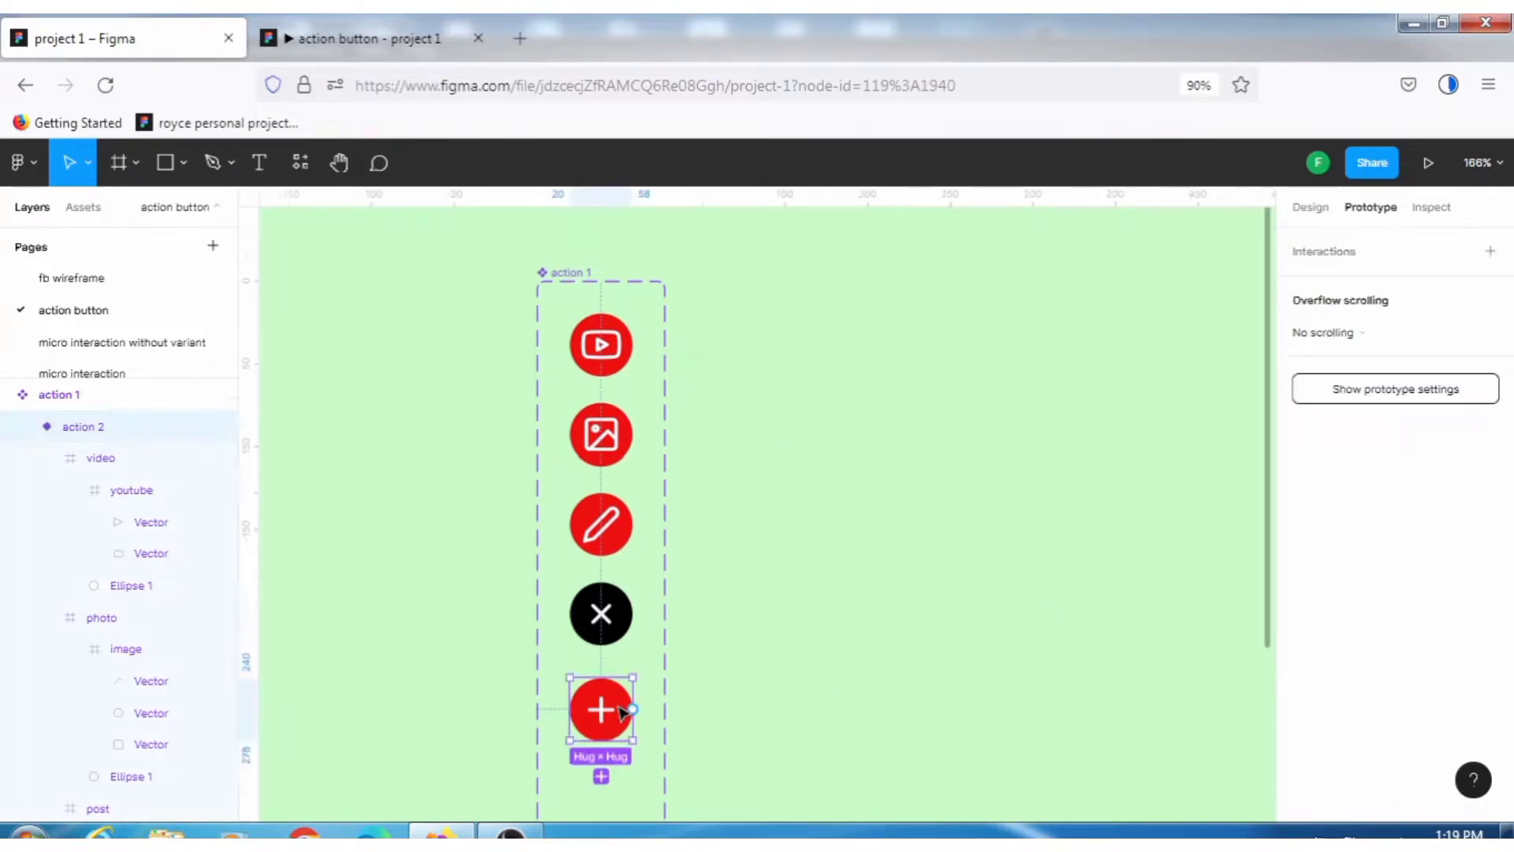
left_click_drag(633, 709, 599, 499)
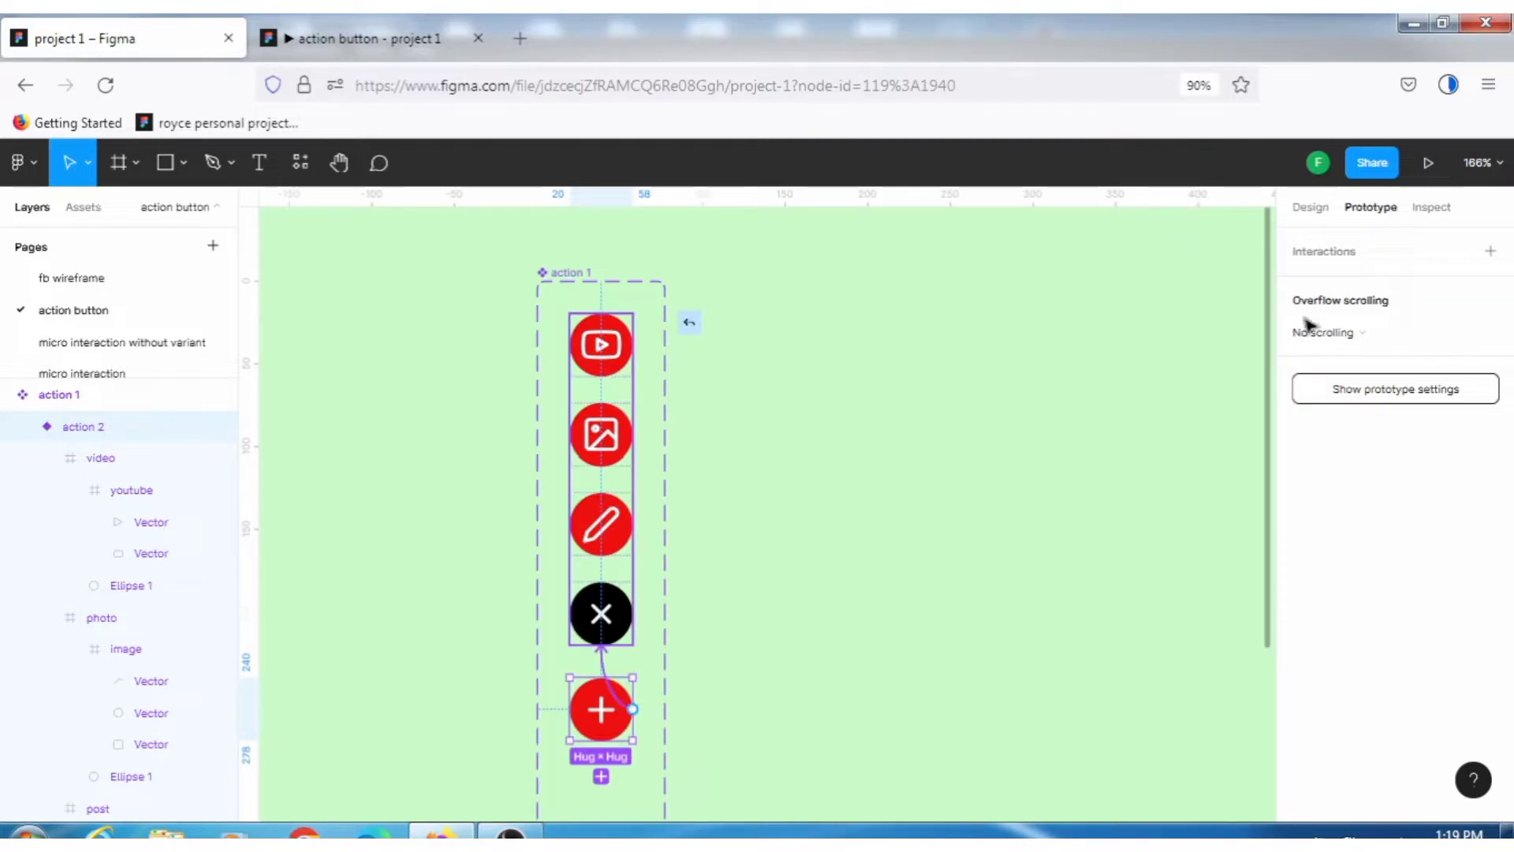
left_click(1307, 285)
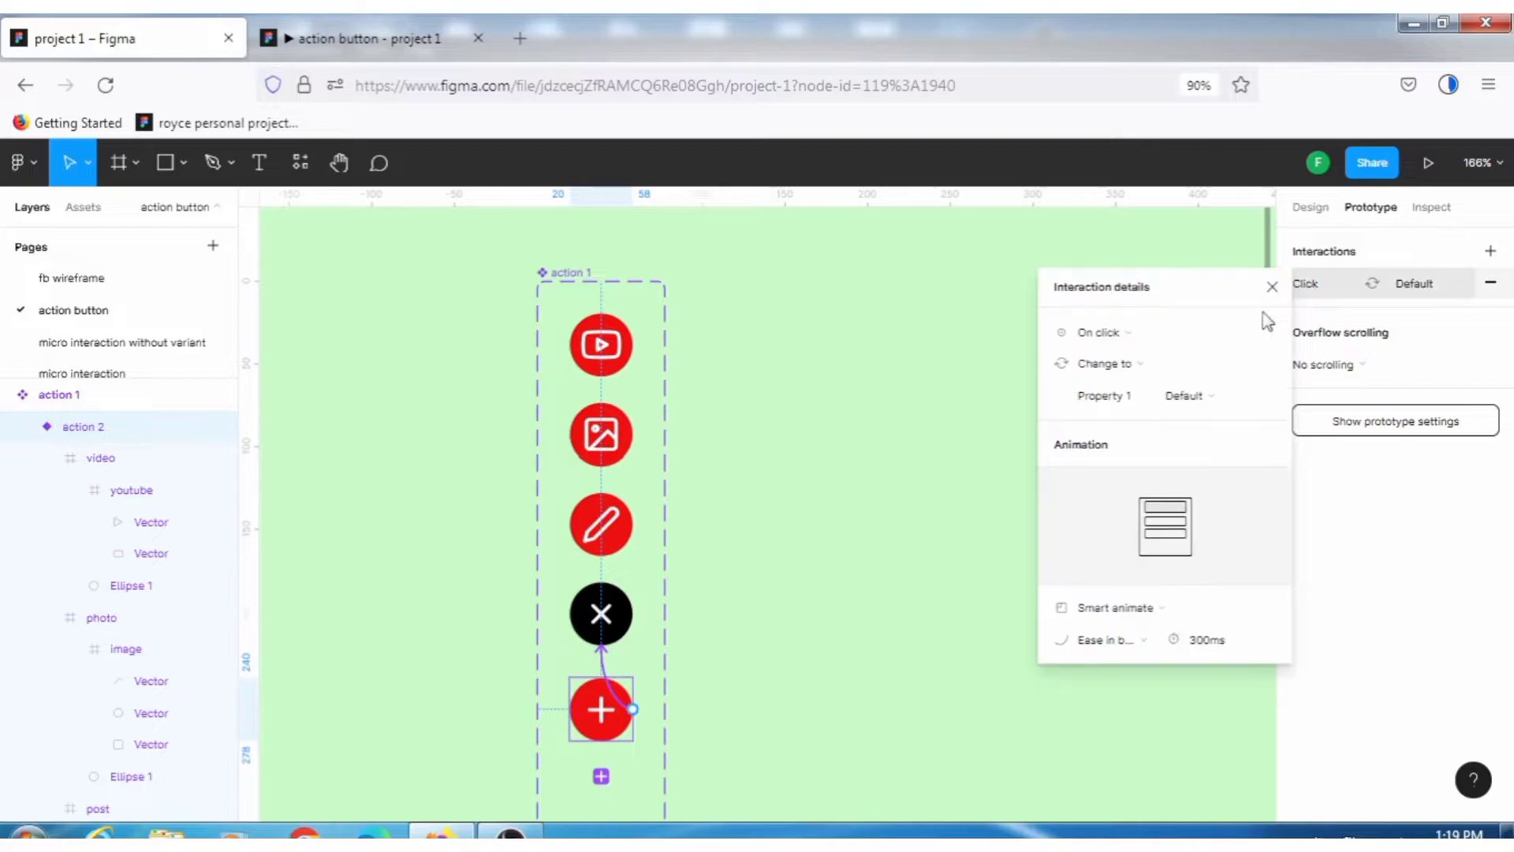
left_click(1143, 643)
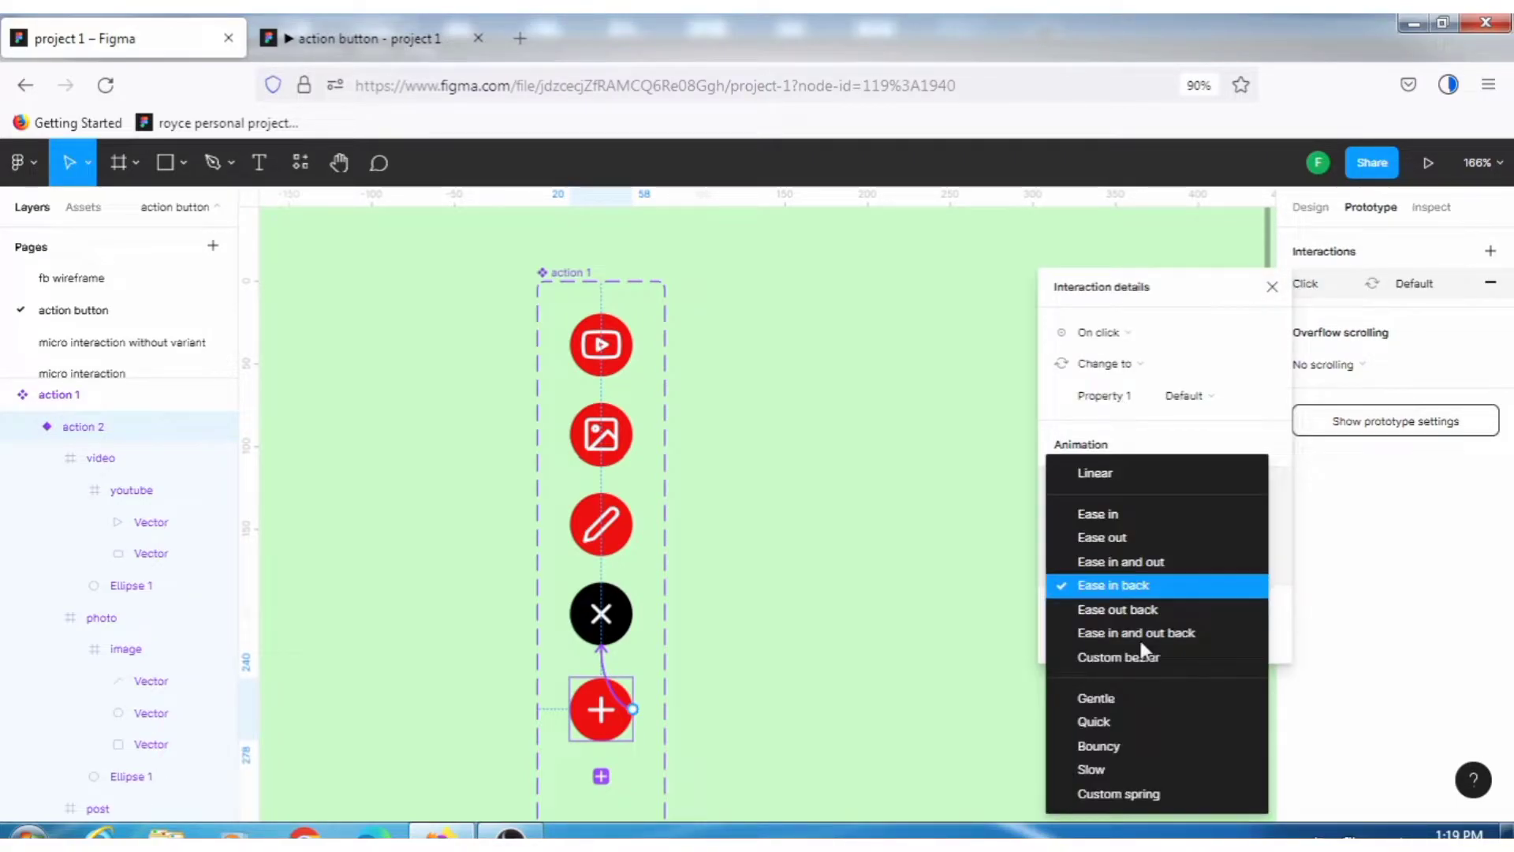
left_click(1143, 588)
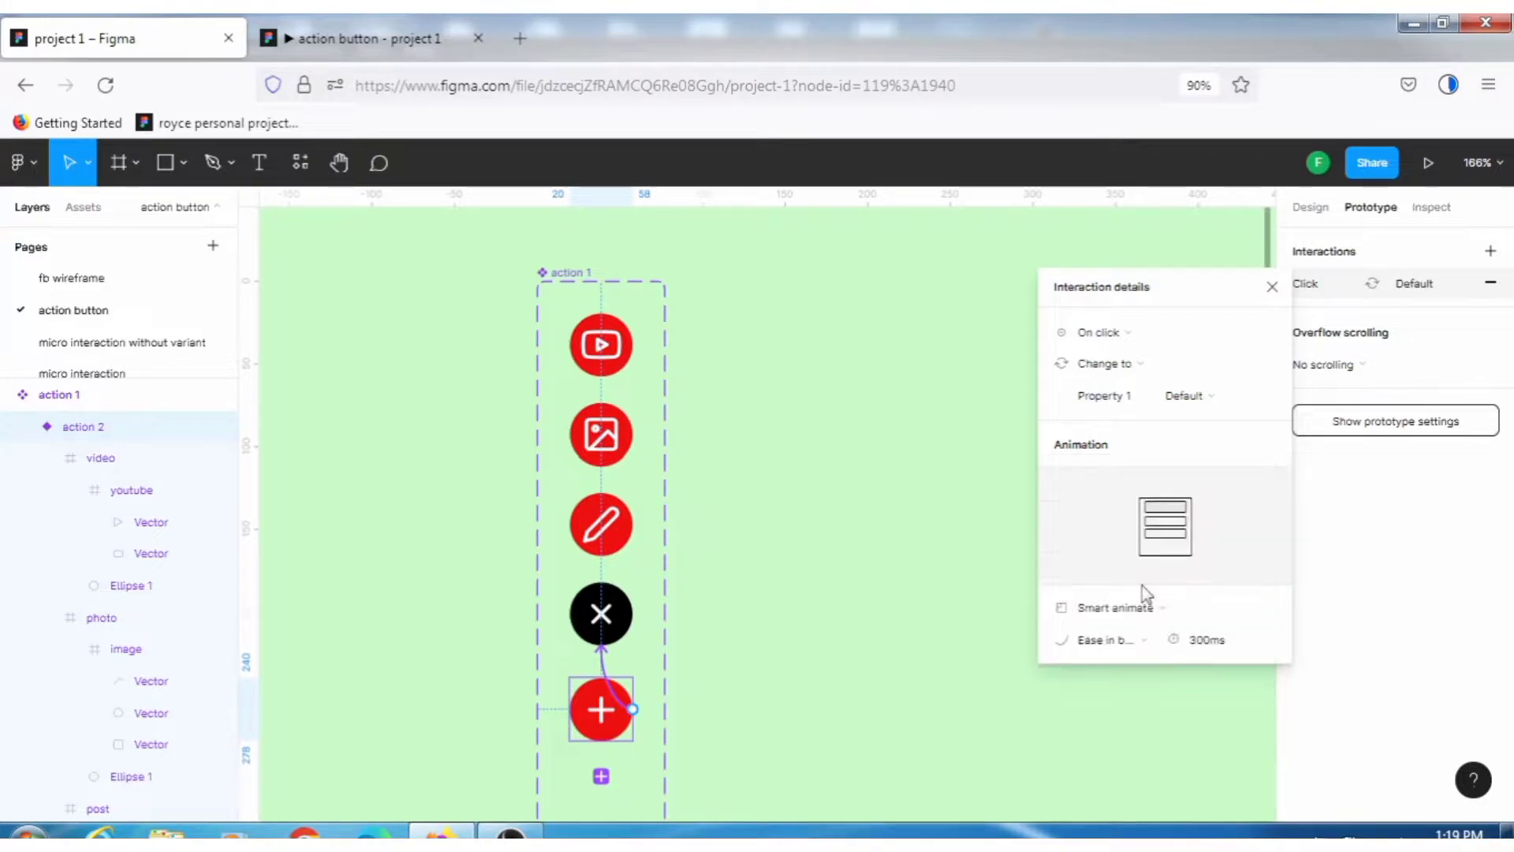
- Link the black cross button to the action 2 variant with an on-click Change to interaction
left_click(623, 614)
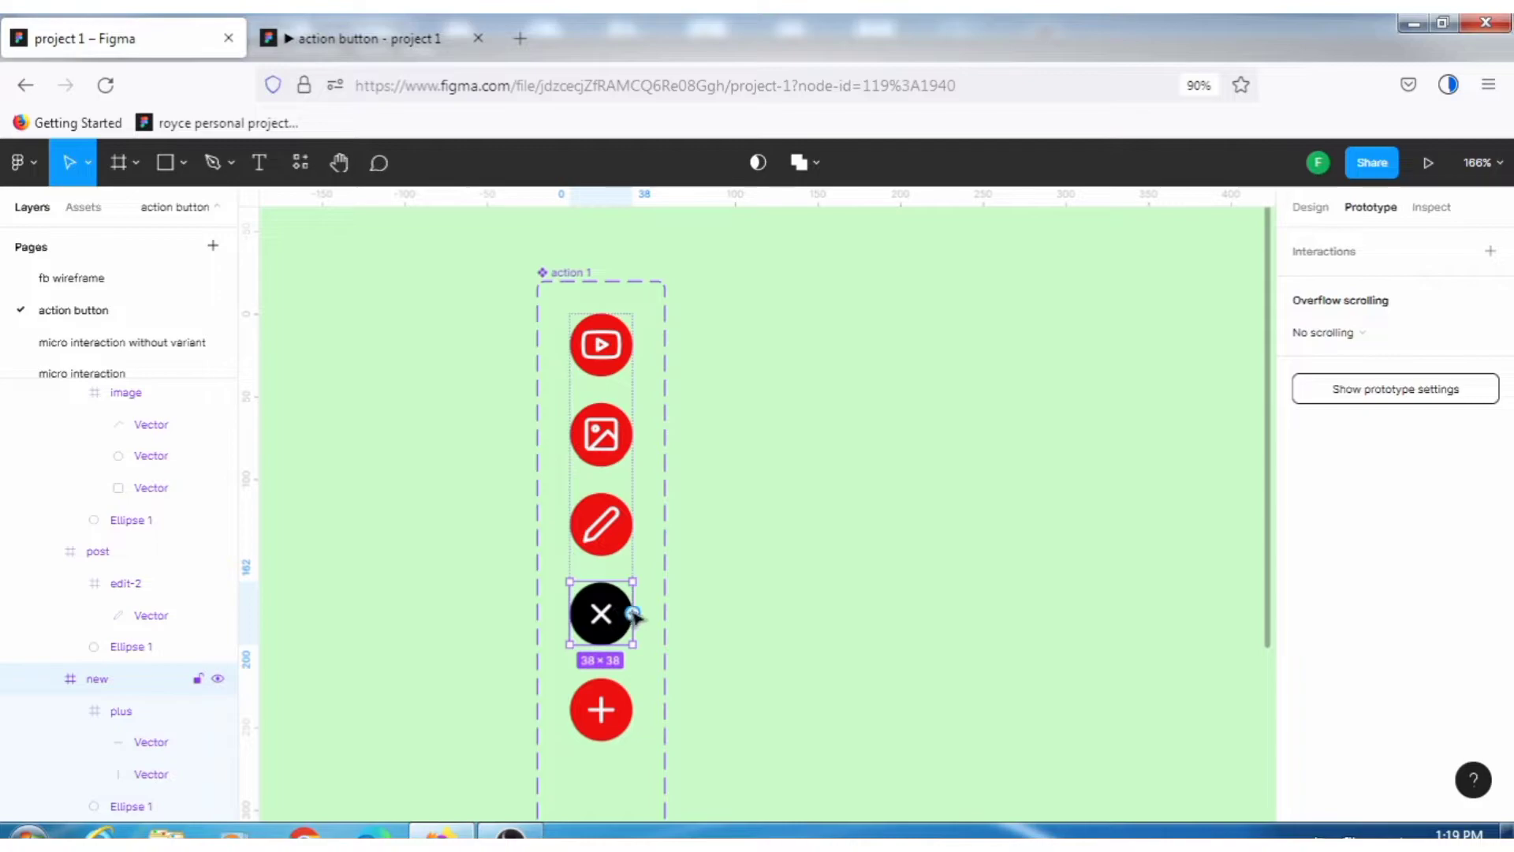
left_click_drag(633, 613, 629, 720)
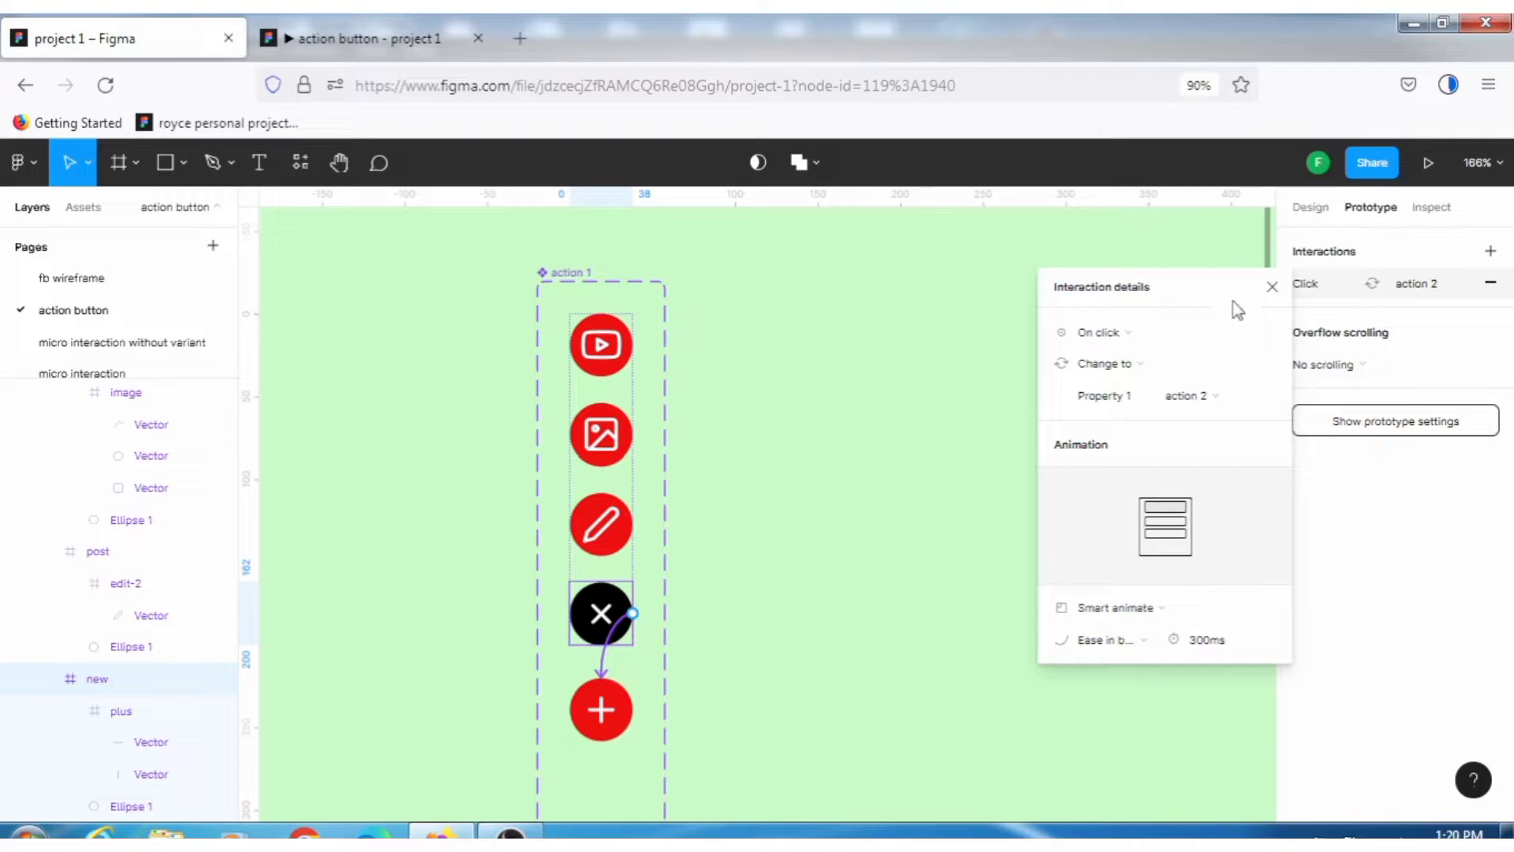
left_click(1273, 288)
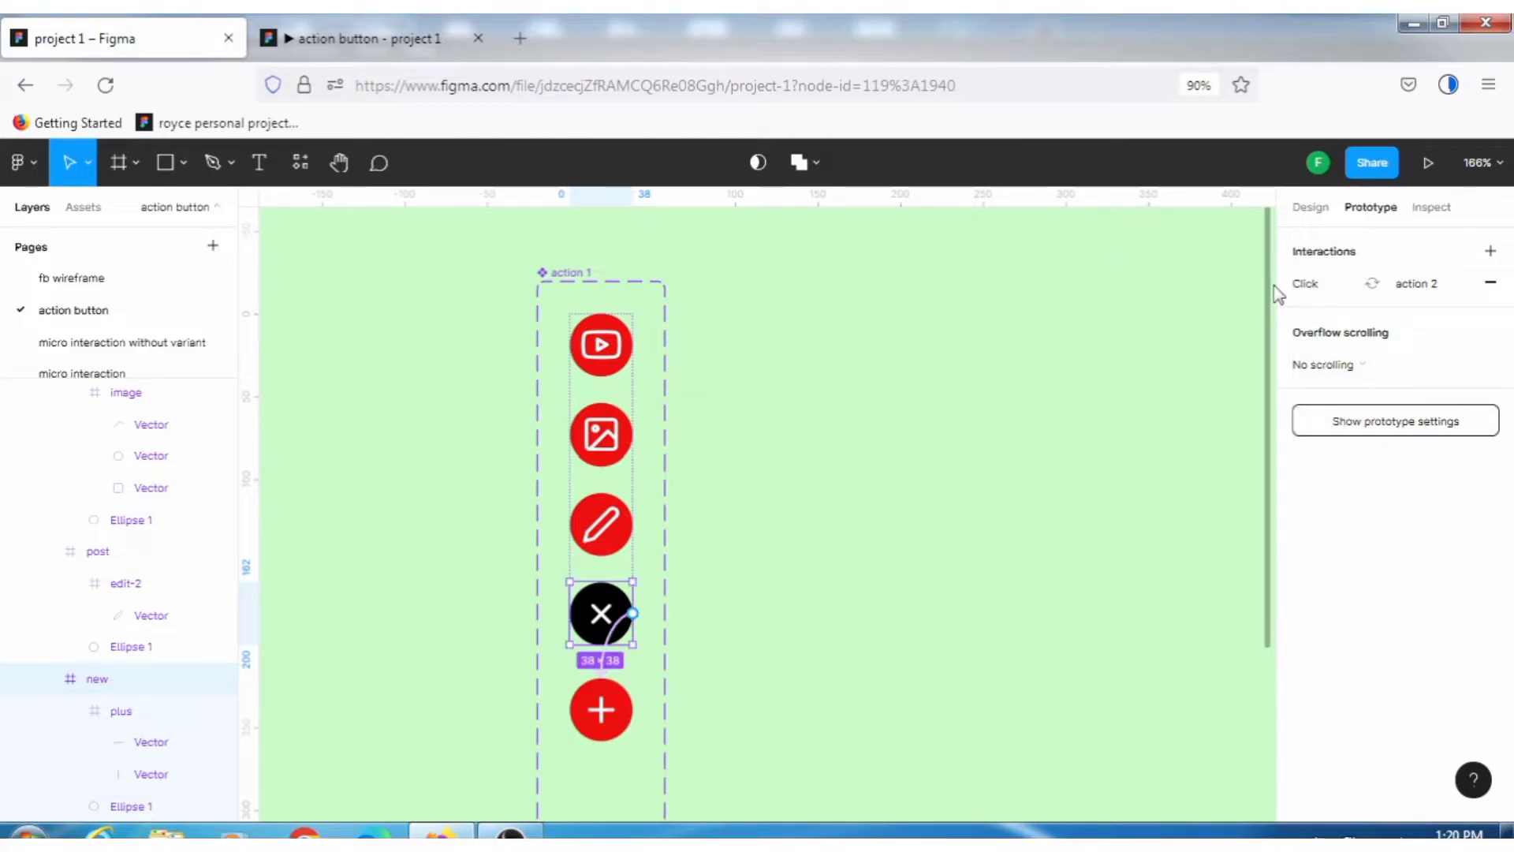
- Place an instance of the action 2 variant on the empty canvas to the right of the component set
left_click(604, 725)
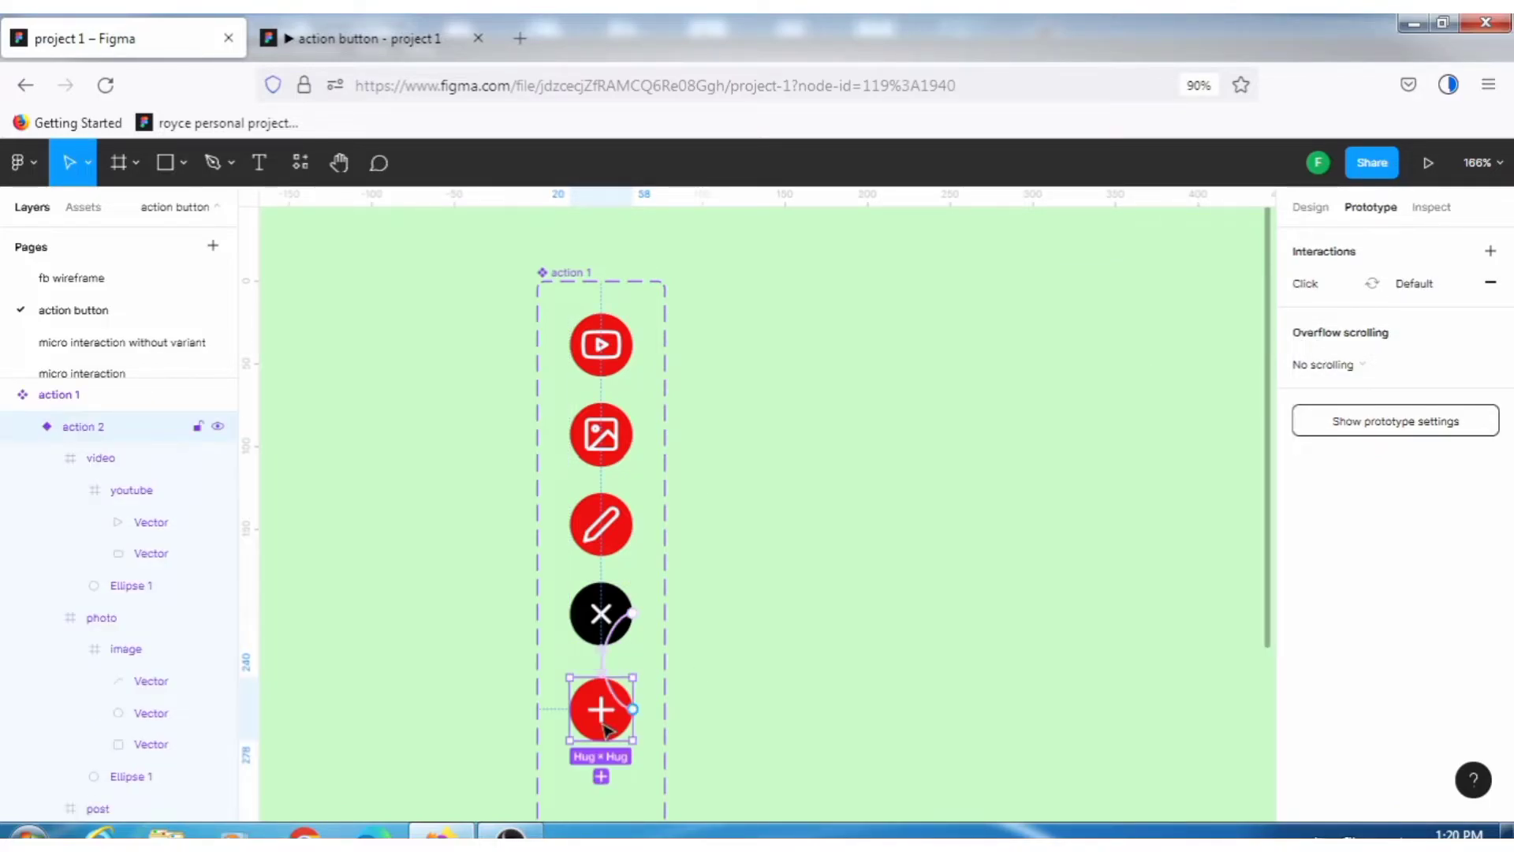
left_click(1309, 207)
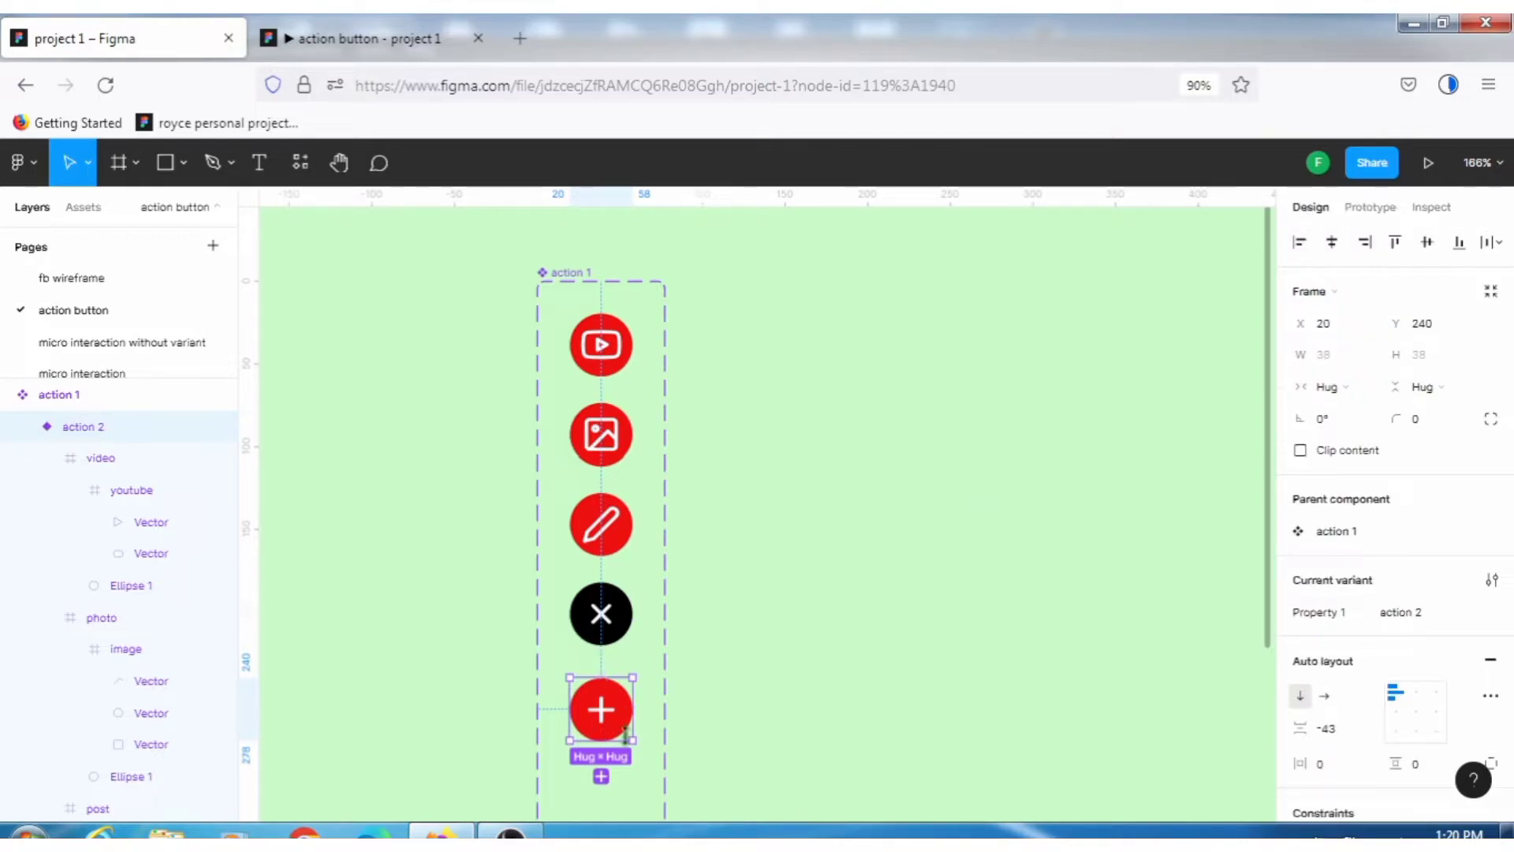
left_click_drag(896, 618, 925, 604)
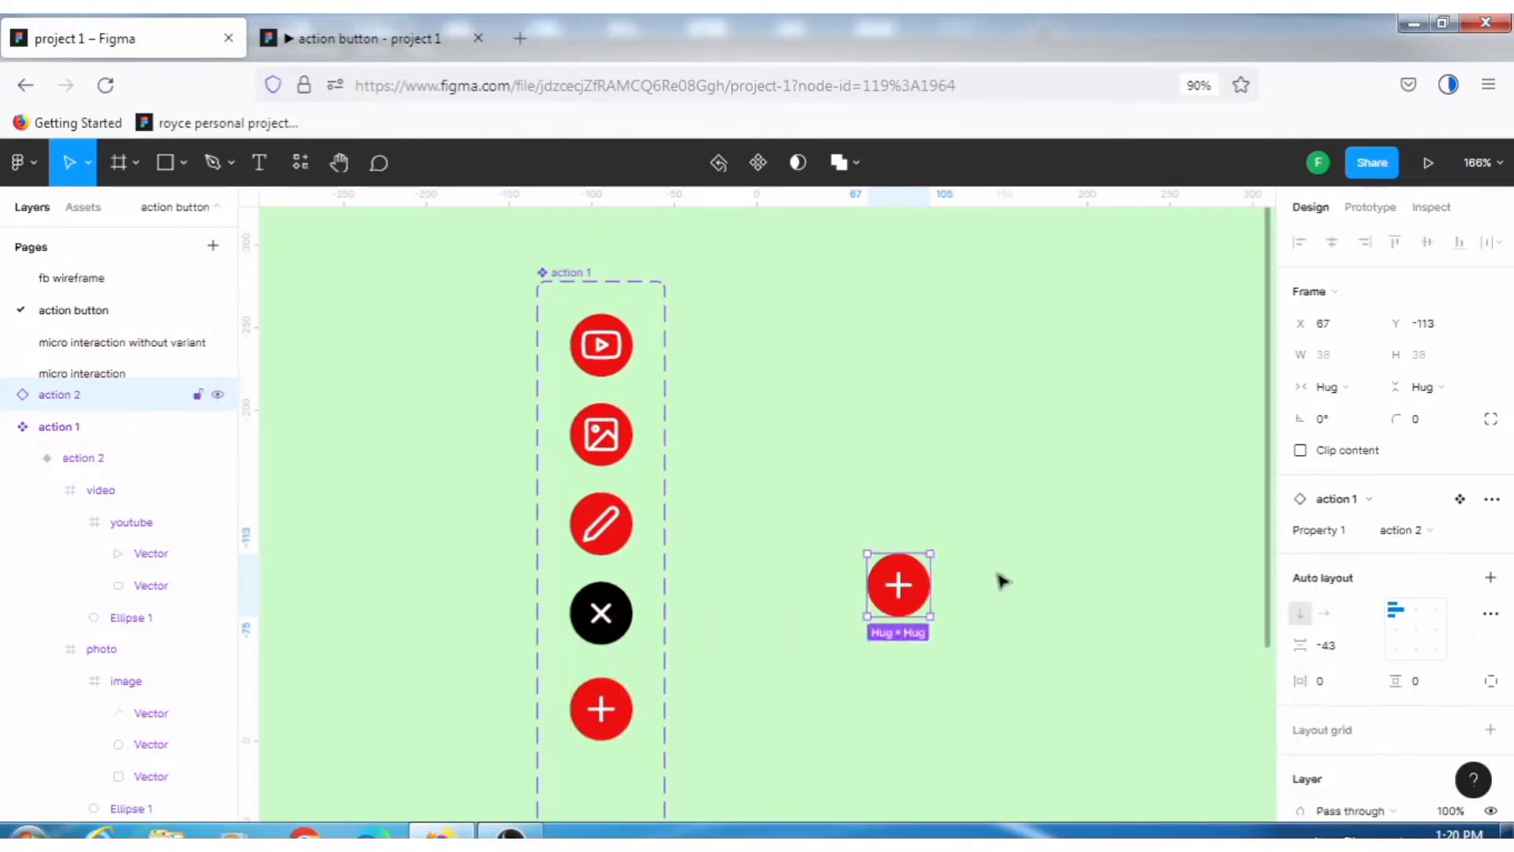
- Switch the Property 1 variant of the placed button instance to Default
scroll(1408, 600, "down", 2)
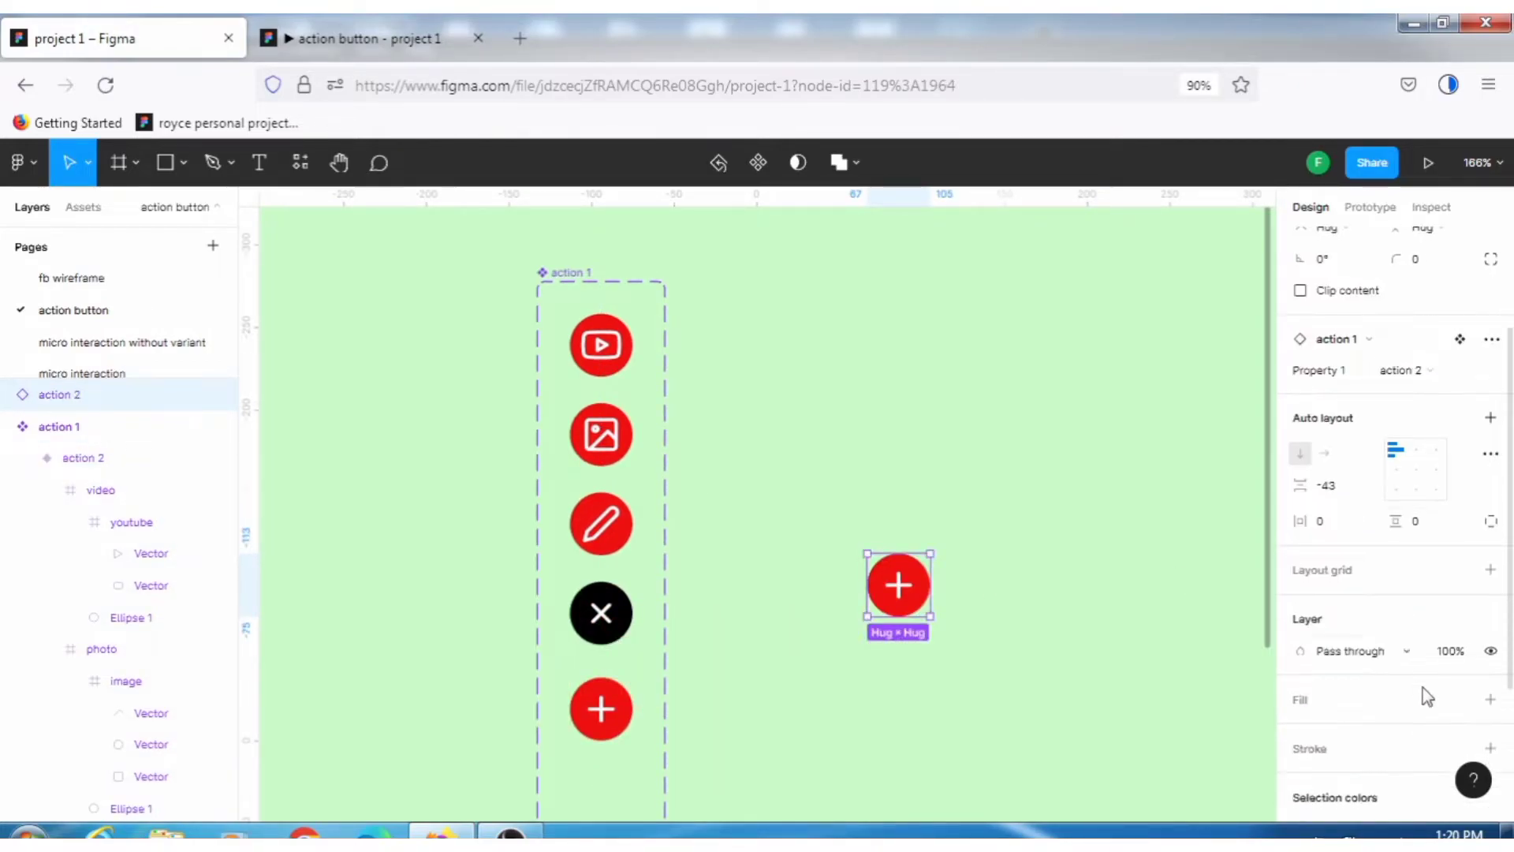
scroll(1014, 581, "down", 1)
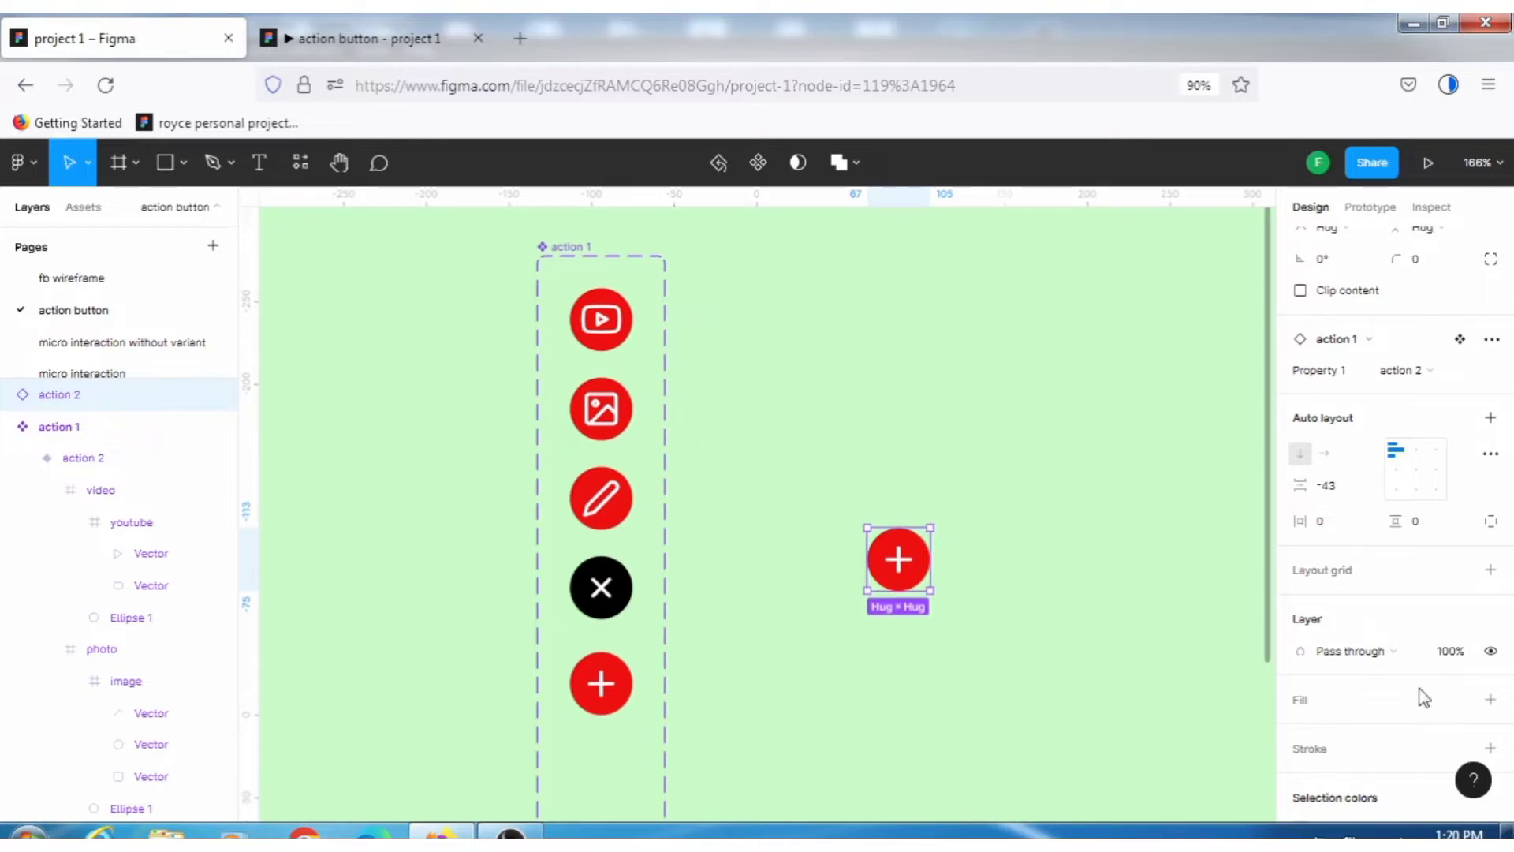
scroll(1419, 678, "down", 2)
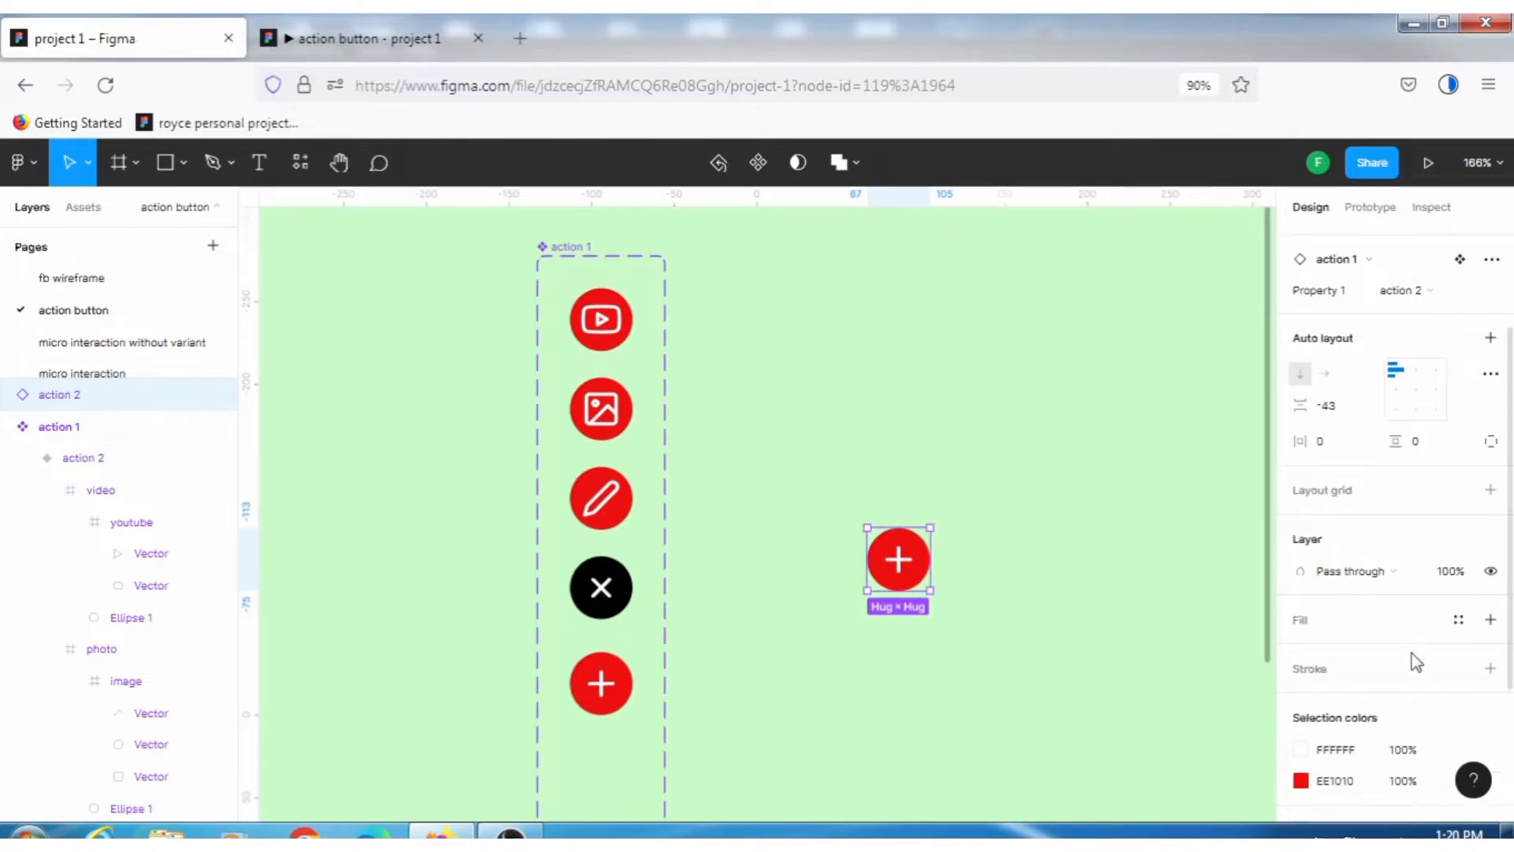
left_click(943, 565)
left_click(921, 565)
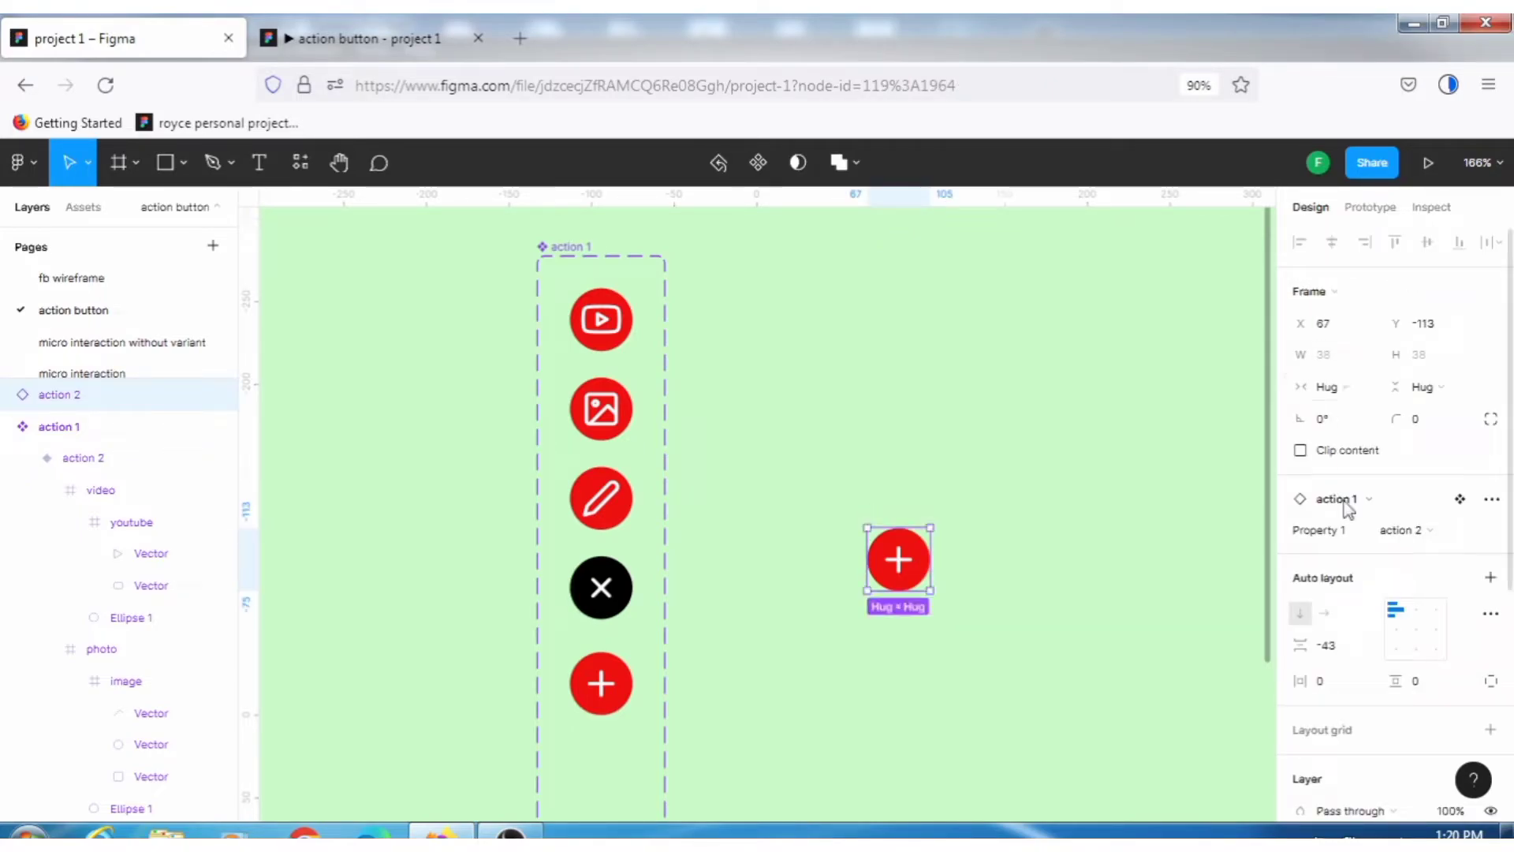
left_click(1486, 535)
left_click(1467, 505)
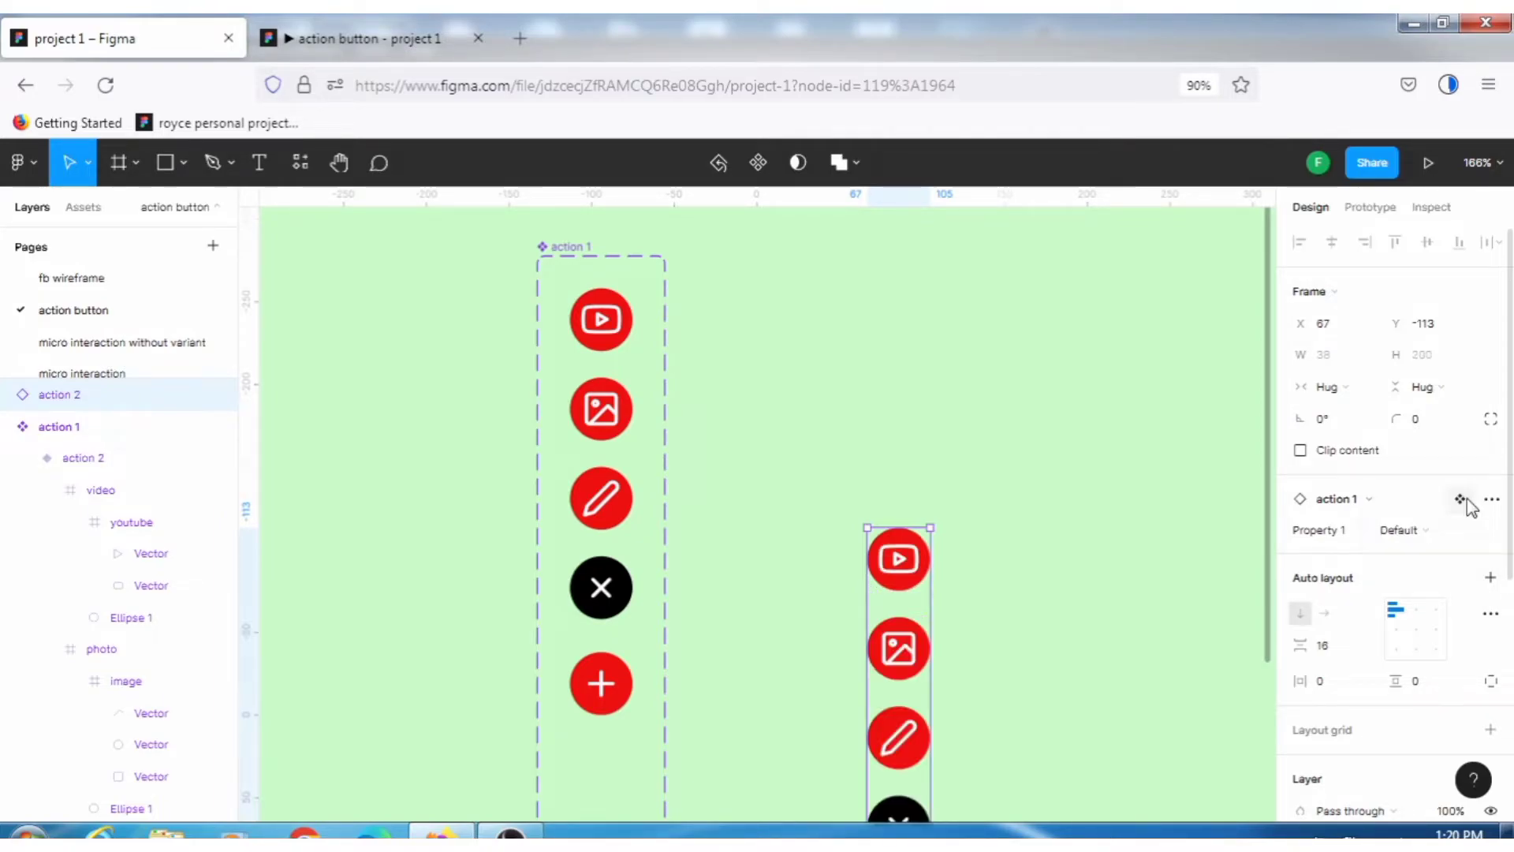
- Switch the Property 1 variant of the placed button instance back to action 2
scroll(938, 646, "down", 3)
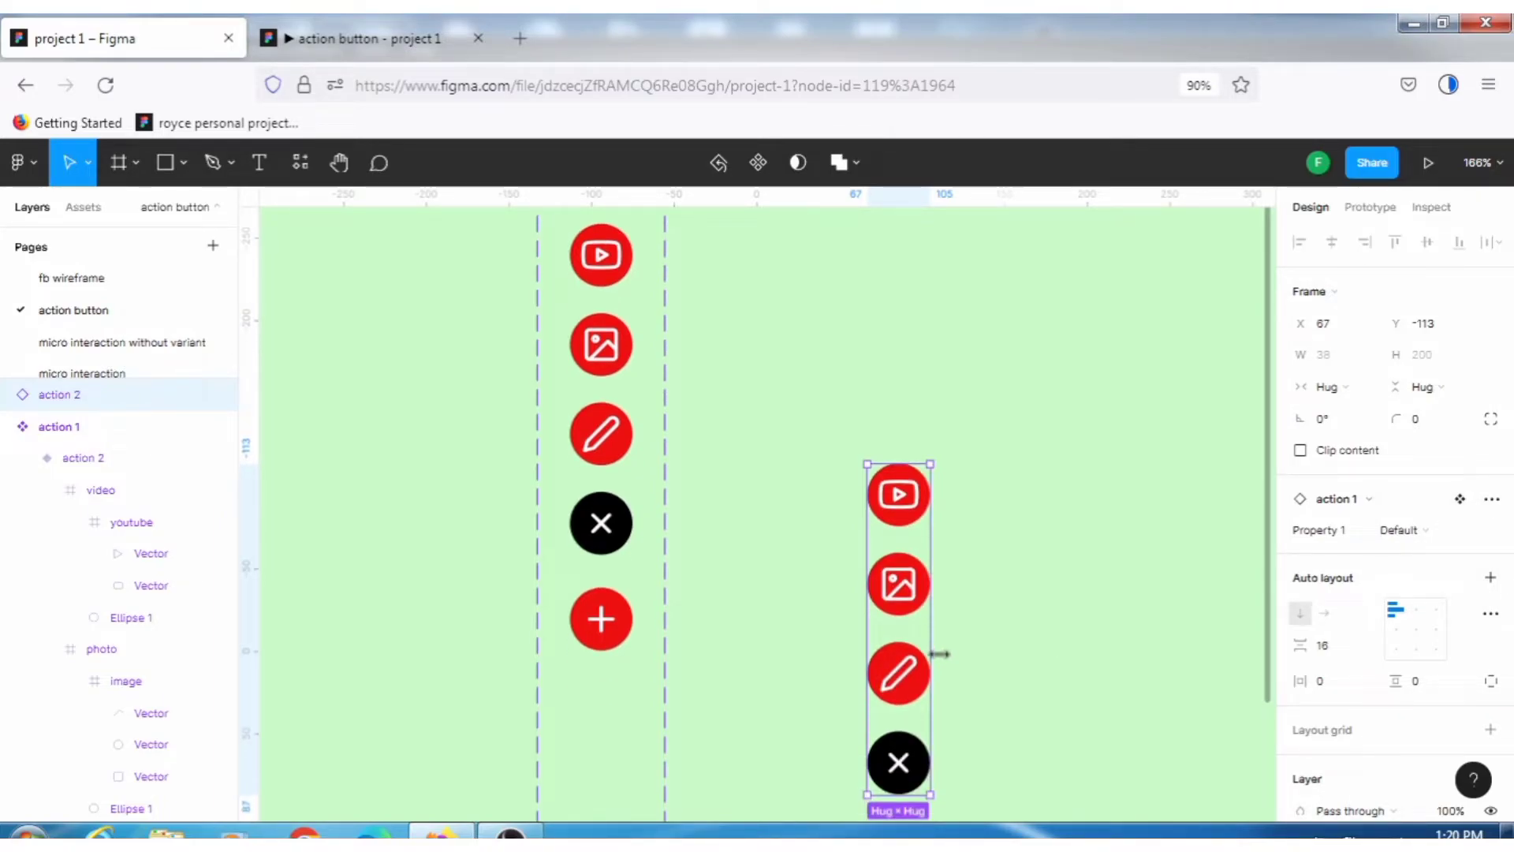
left_click(1473, 533)
left_click(1456, 557)
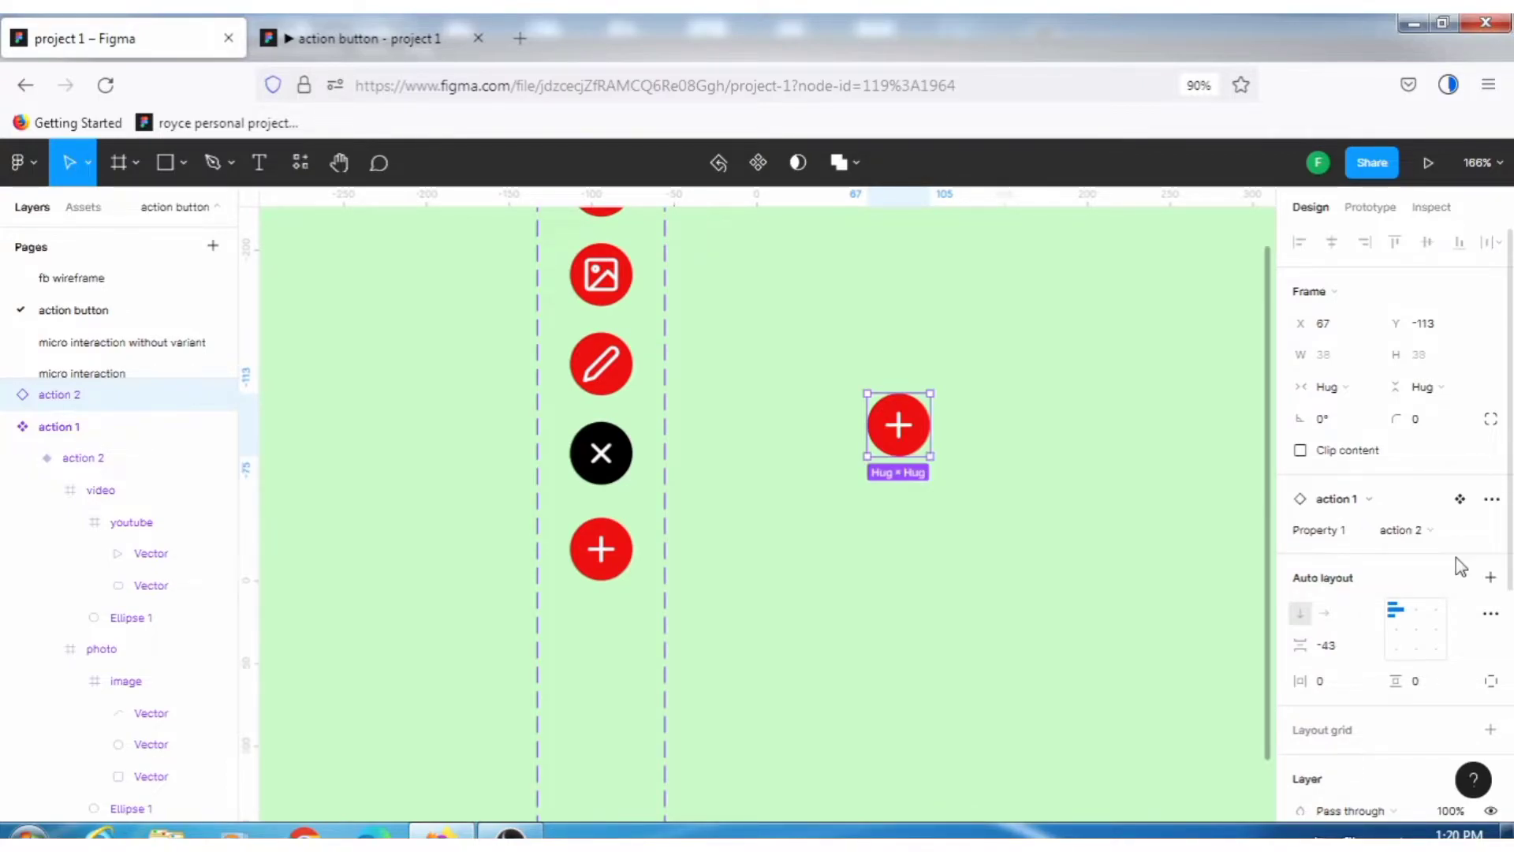
left_click(1053, 456)
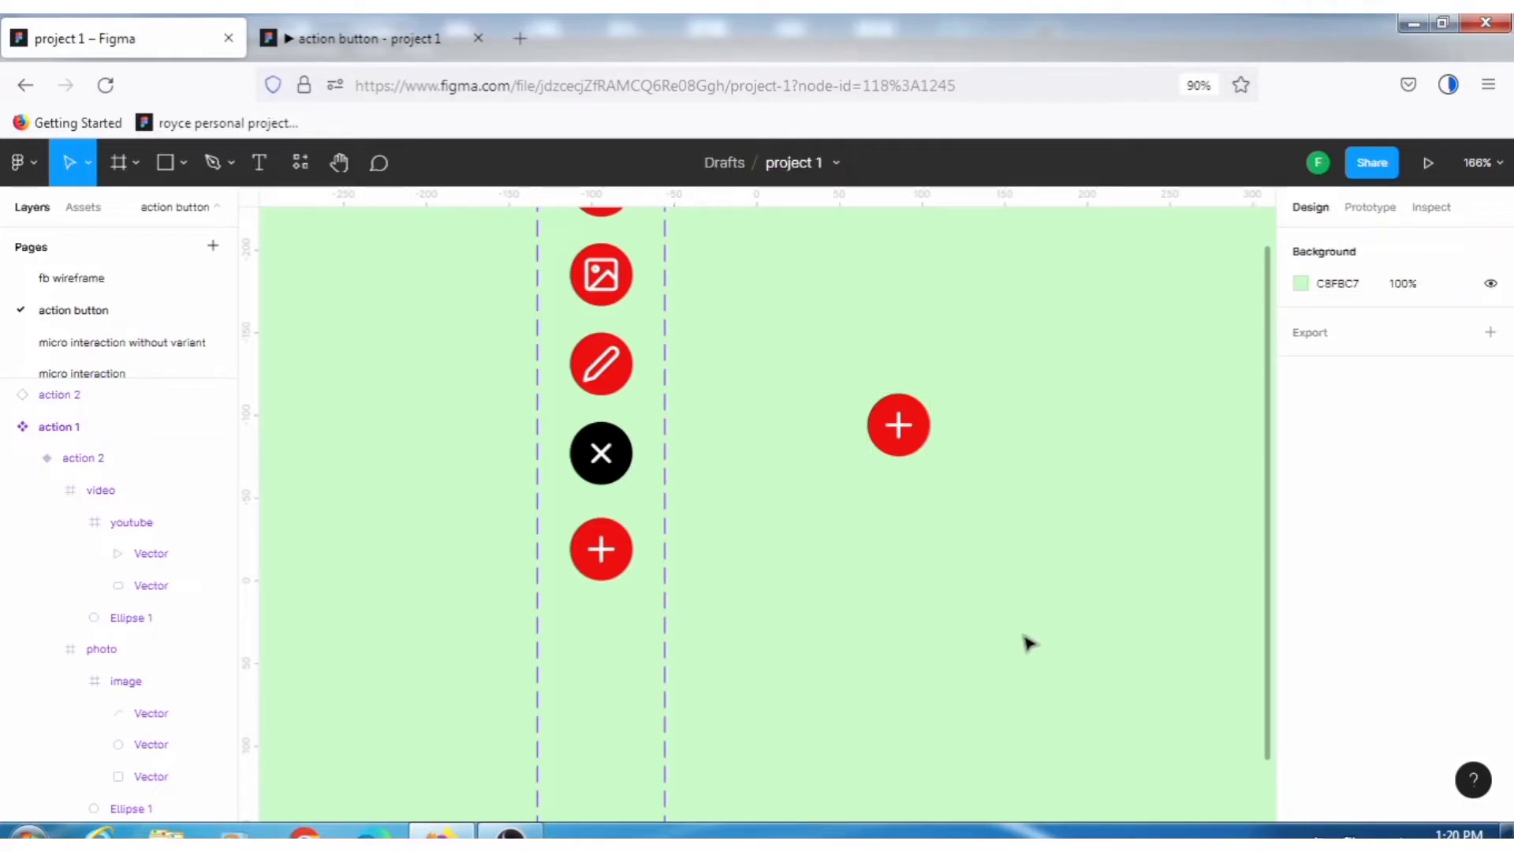
- Add an iPhone 13 Pro Max frame to the page
key("h")
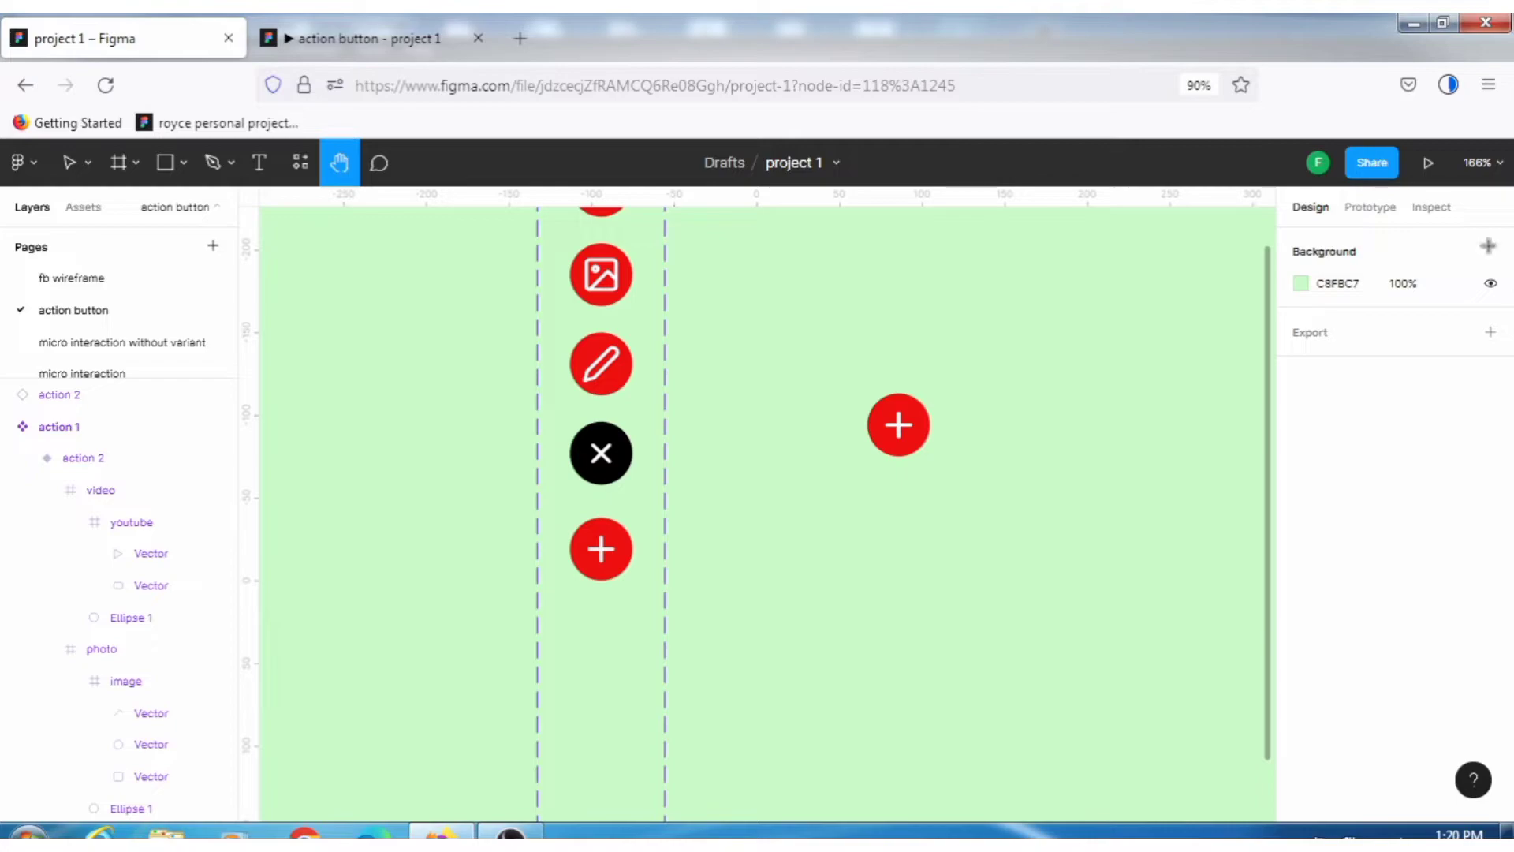
key("f")
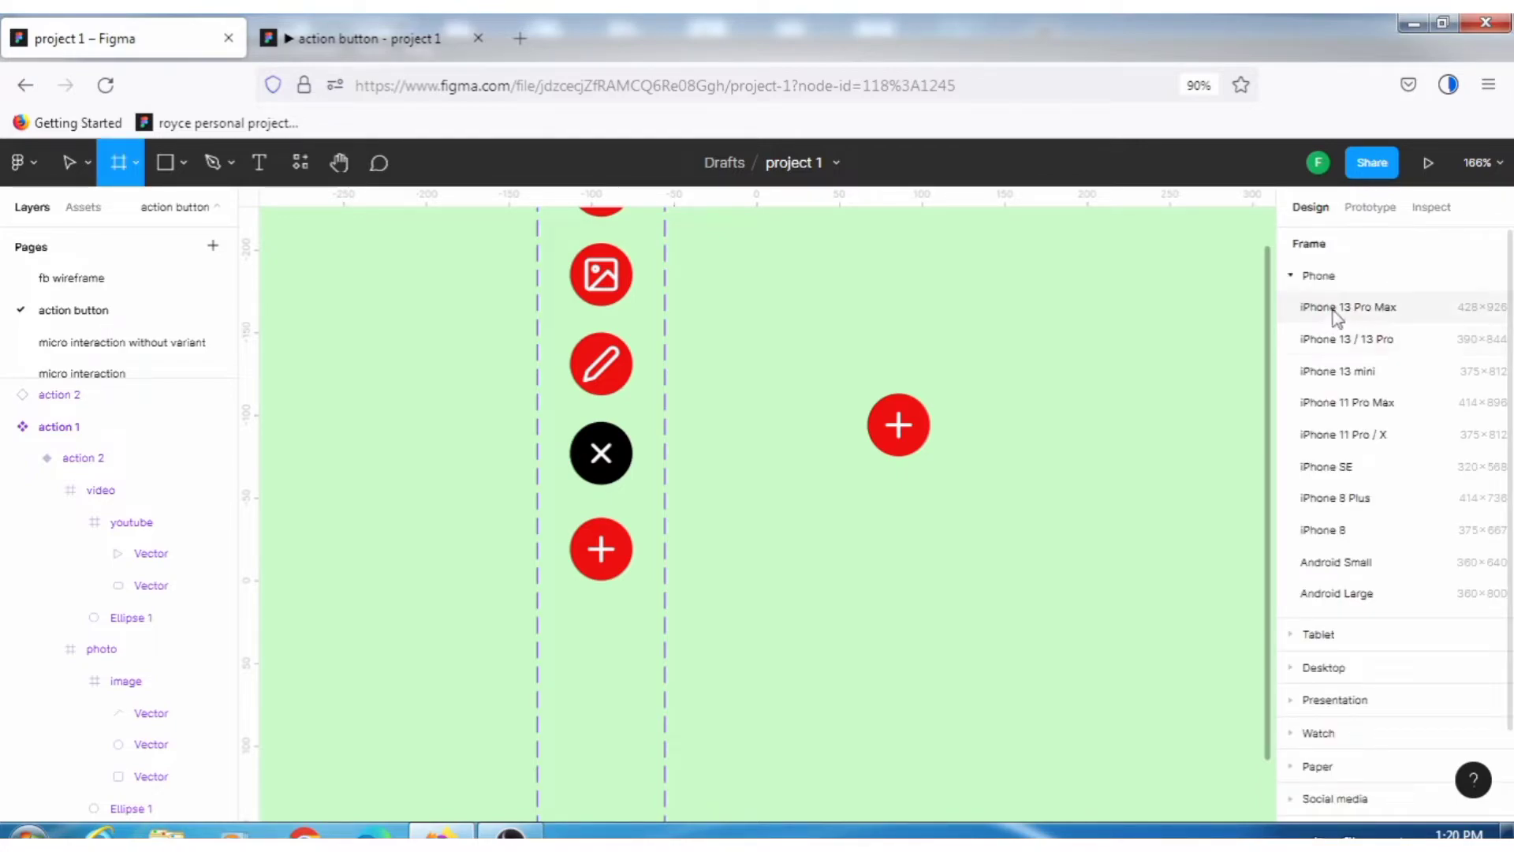
left_click(1333, 315)
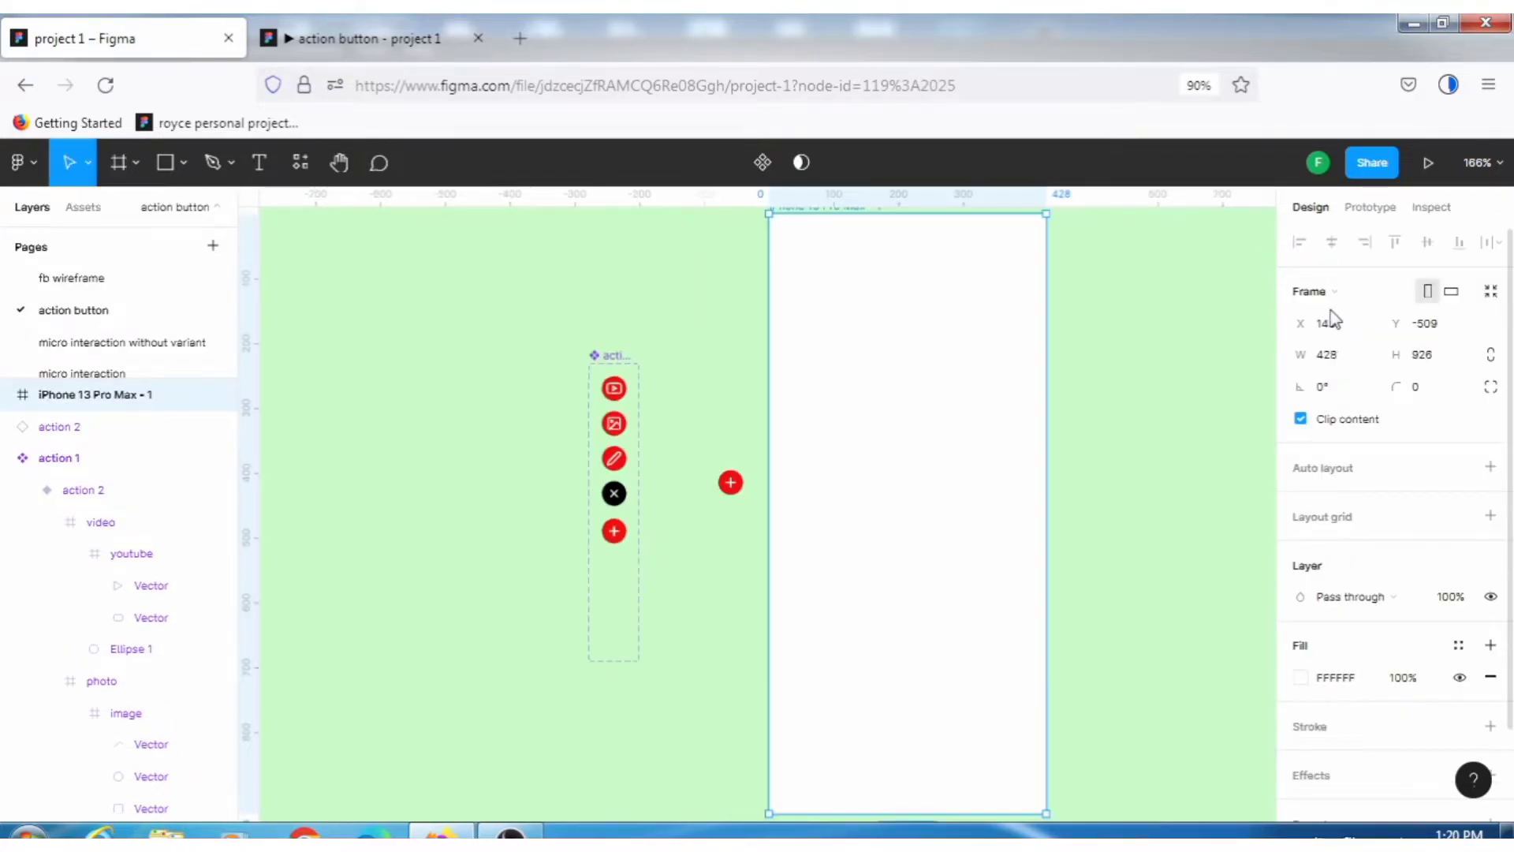
- Move the action 2 button instance into the phone frame, near the frame's lower right corner
left_click(722, 476)
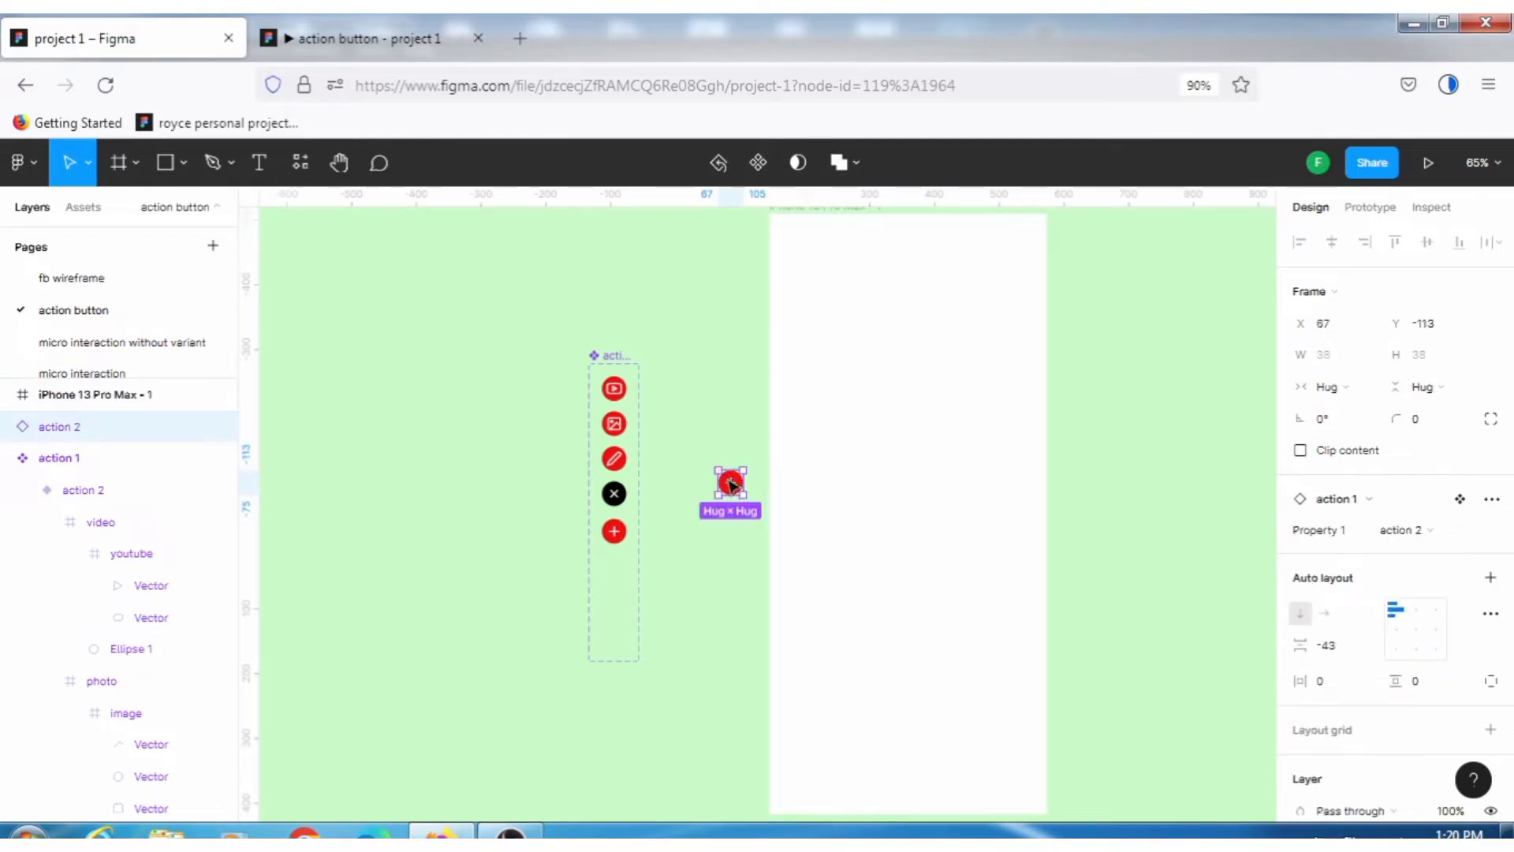
left_click_drag(723, 475, 916, 649)
left_click_drag(993, 728, 1005, 757)
scroll(1142, 701, "down", 2)
left_click(1151, 577)
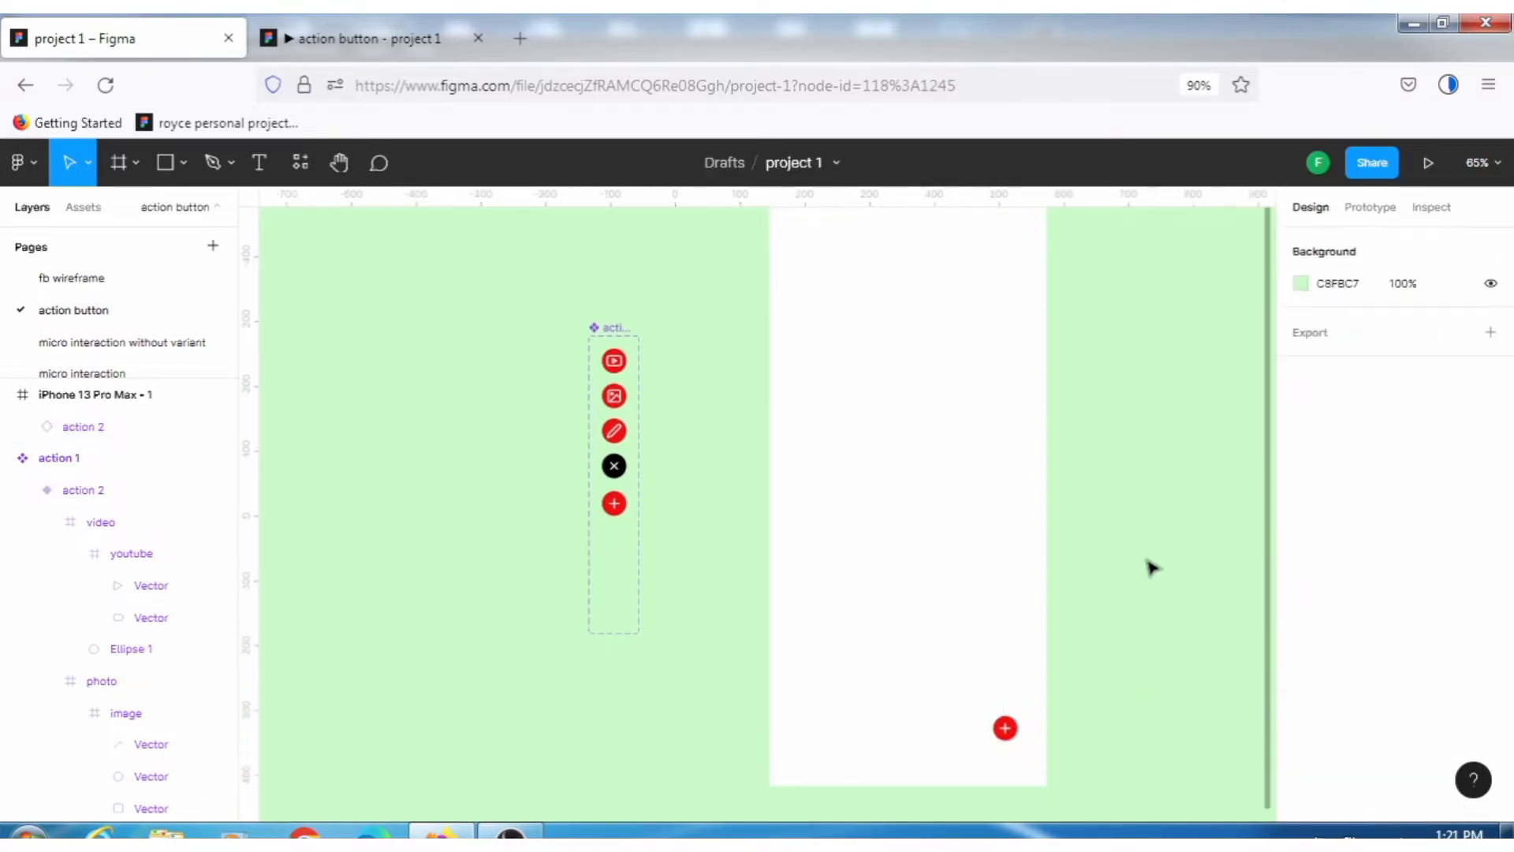
scroll(790, 367, "up", 1)
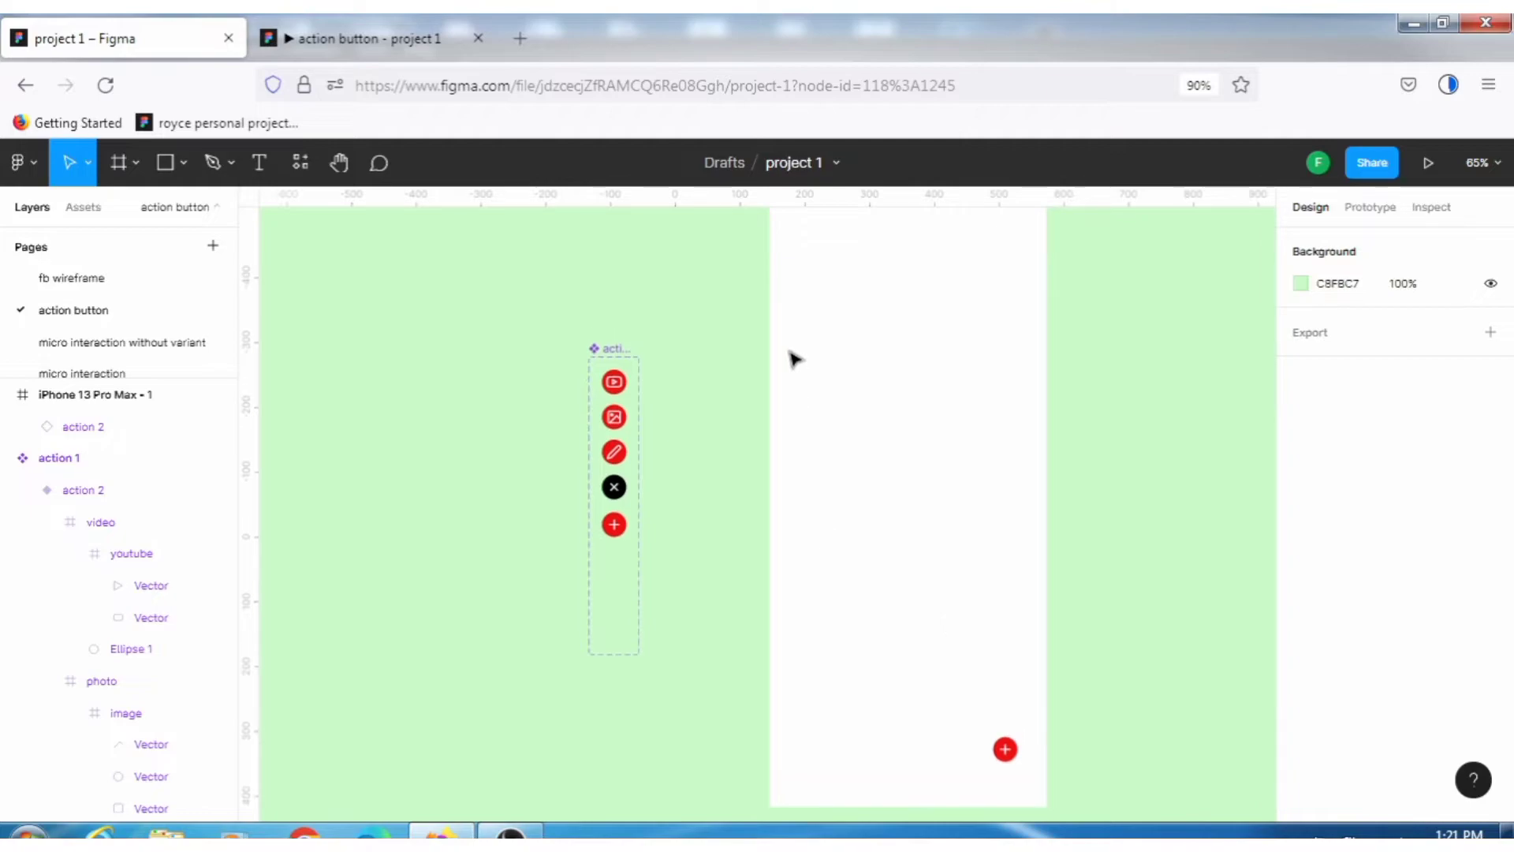
scroll(761, 389, "up", 5)
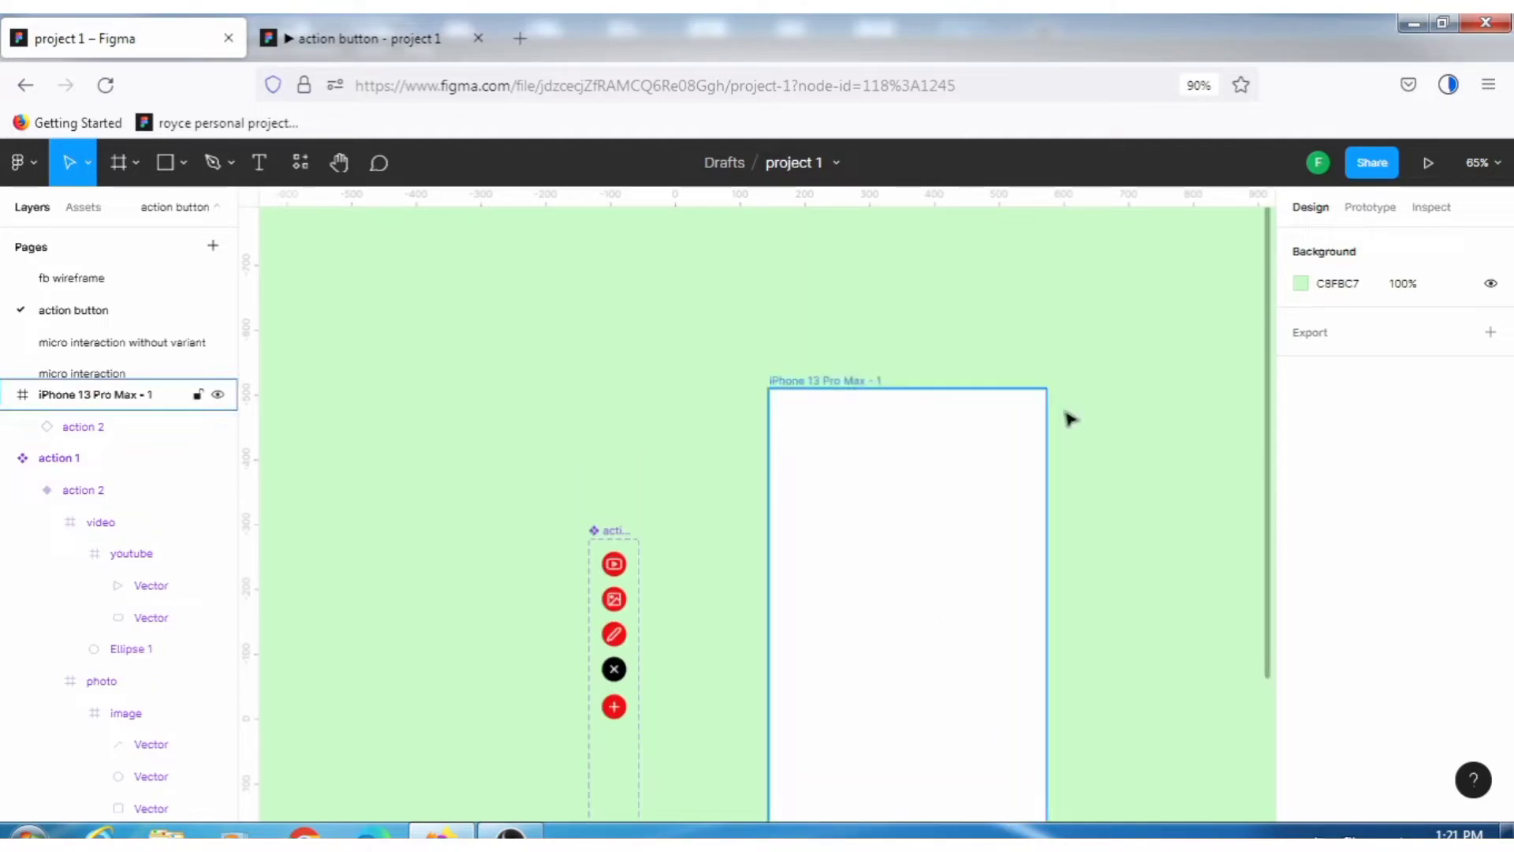
scroll(1070, 433, "down", 7)
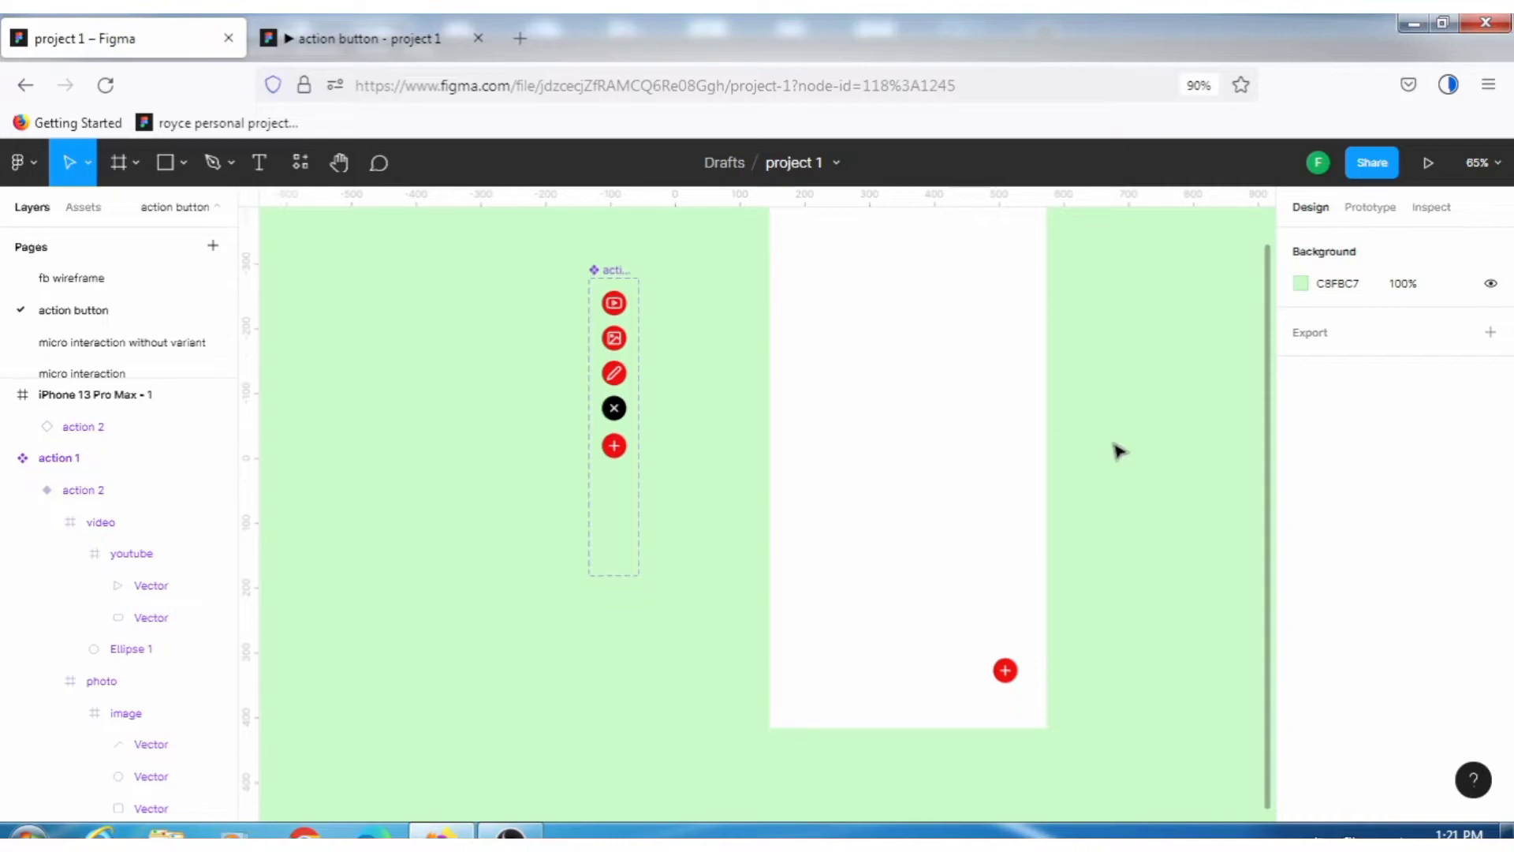
- Present the prototype with Fit to screen scaling and expand the action button to check it
left_click(1424, 167)
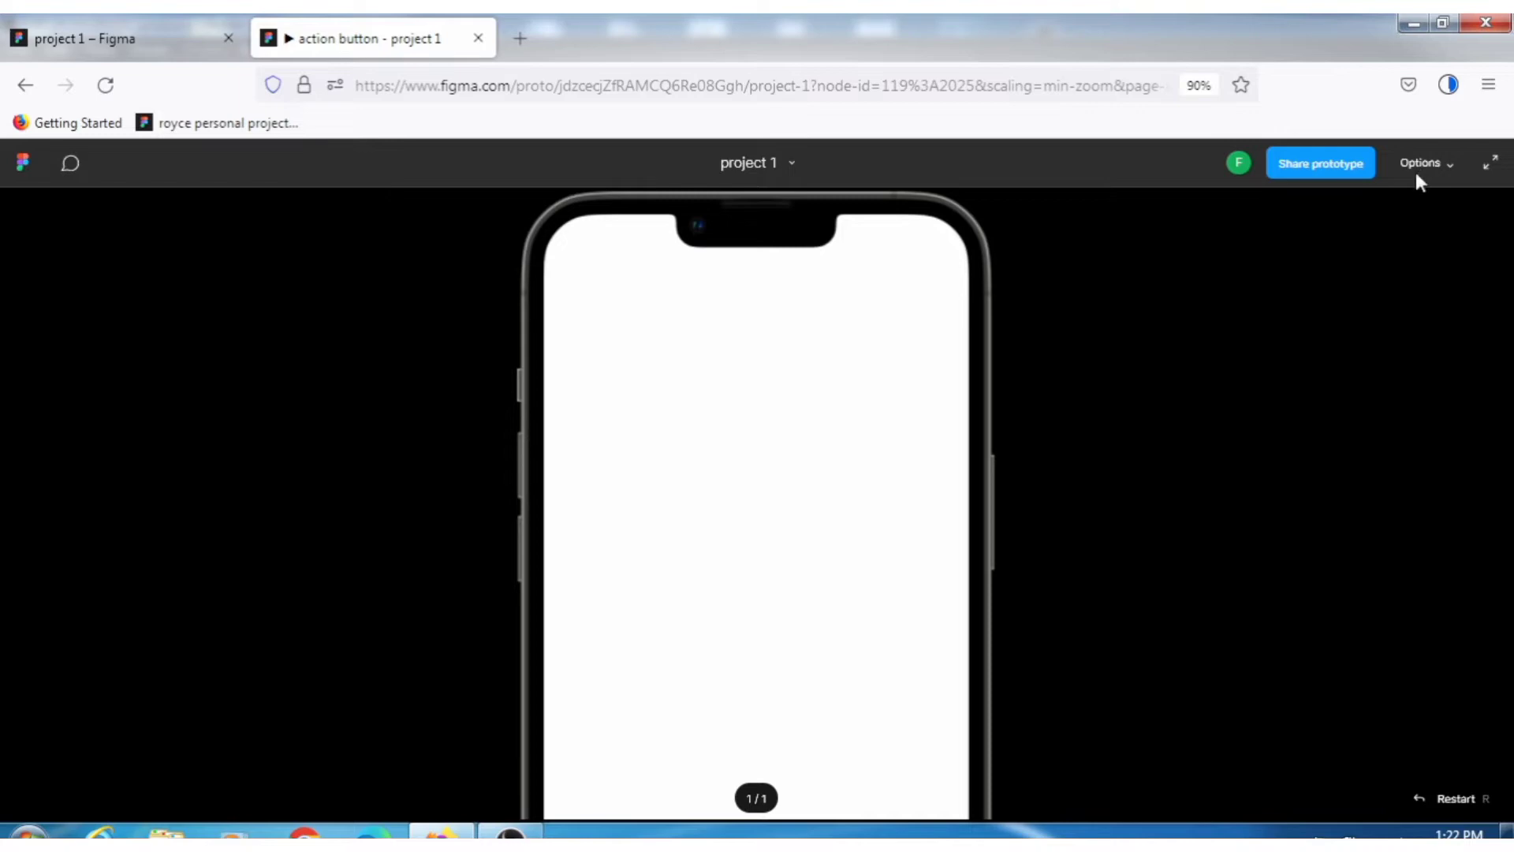
left_click(1418, 164)
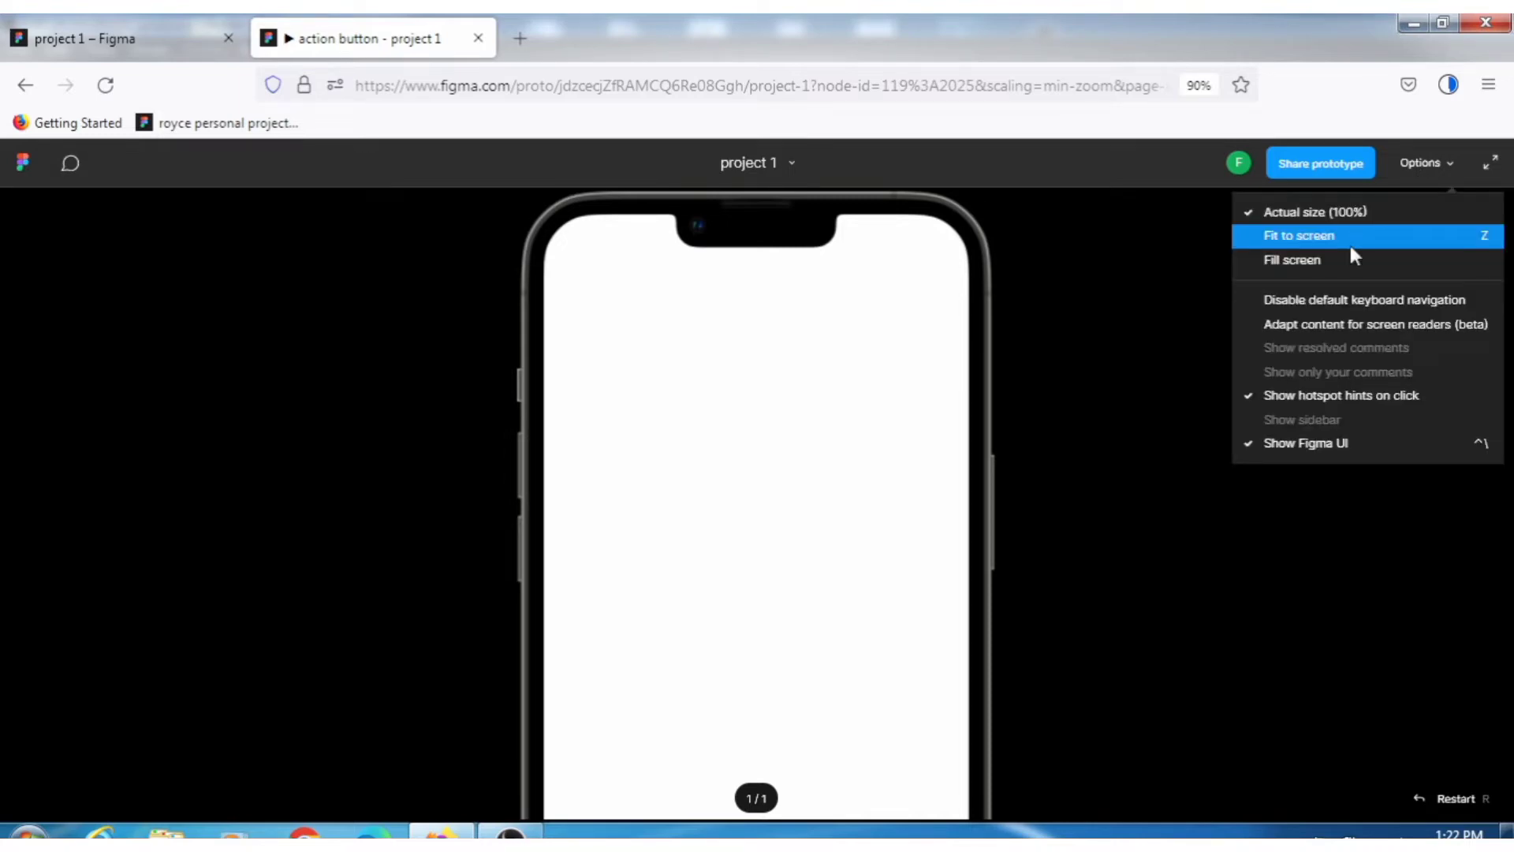
left_click(1351, 243)
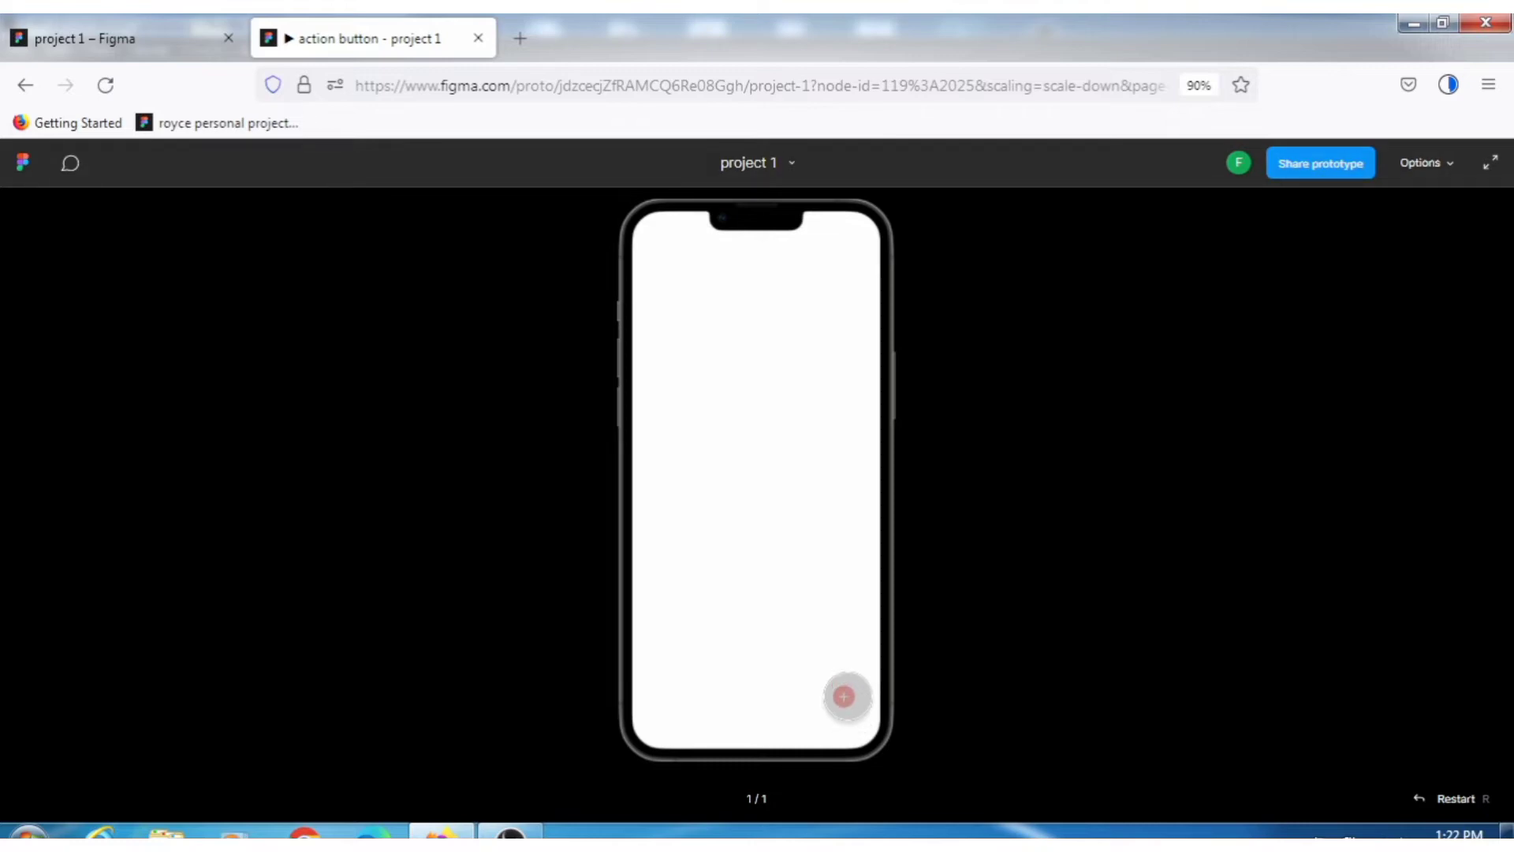
left_click(845, 695)
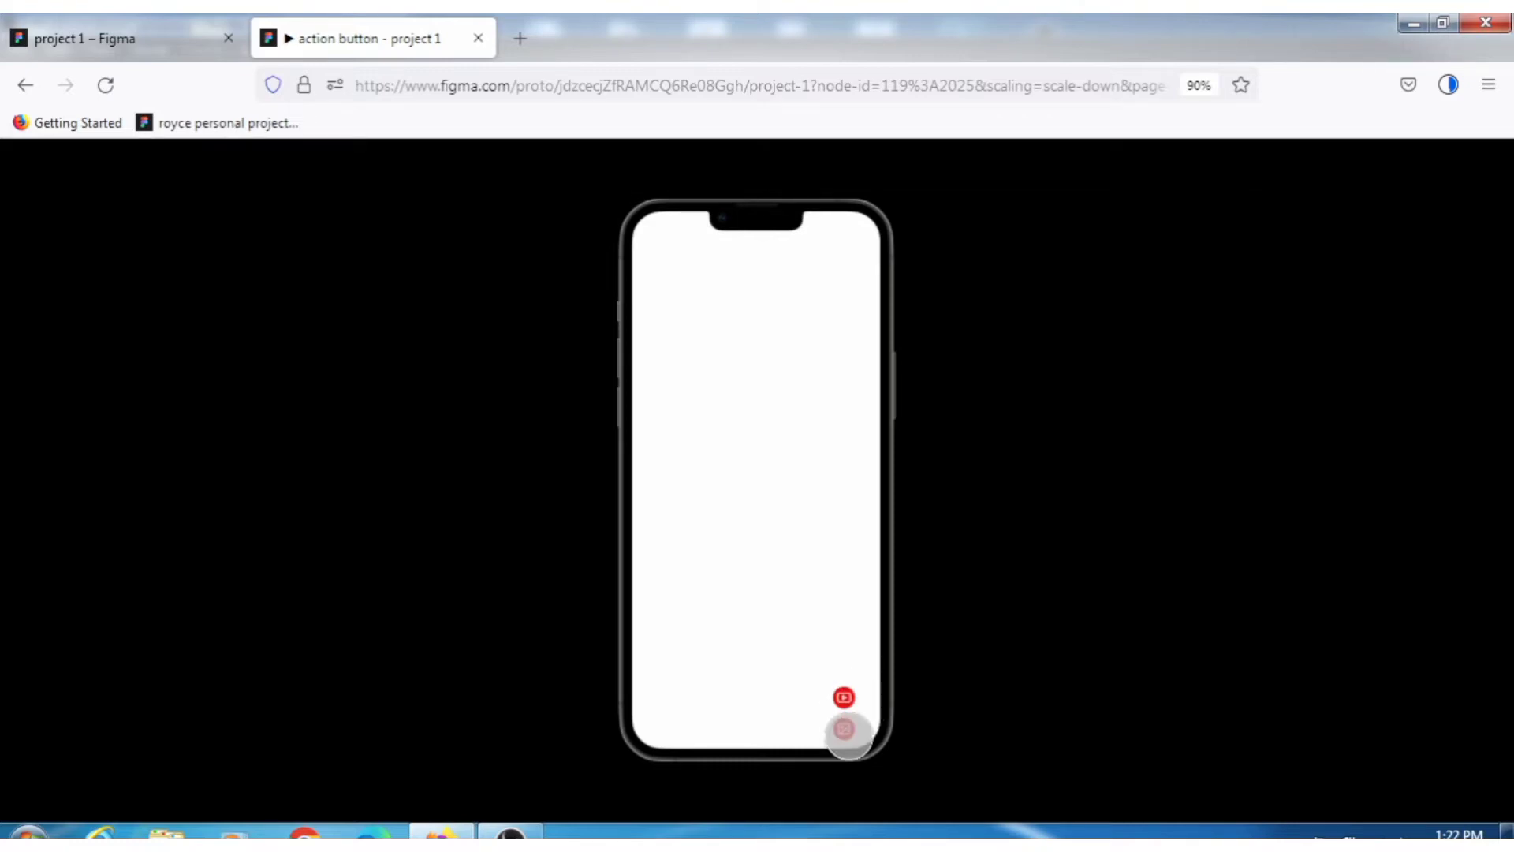
- Move the button instance higher up in the phone frame, to about X 332, Y 638
left_click(153, 38)
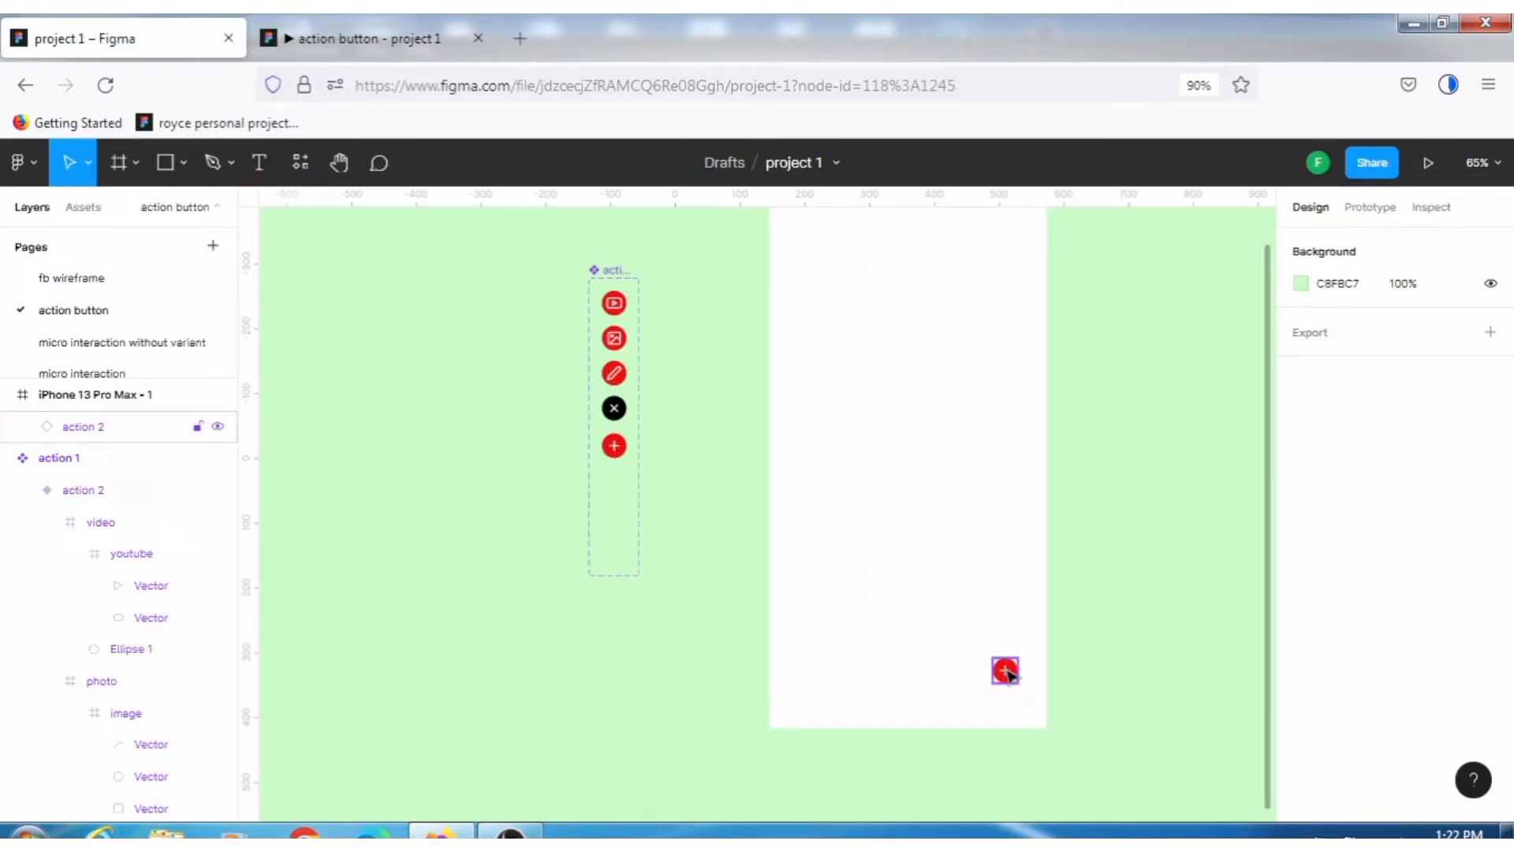
left_click_drag(1006, 672, 997, 555)
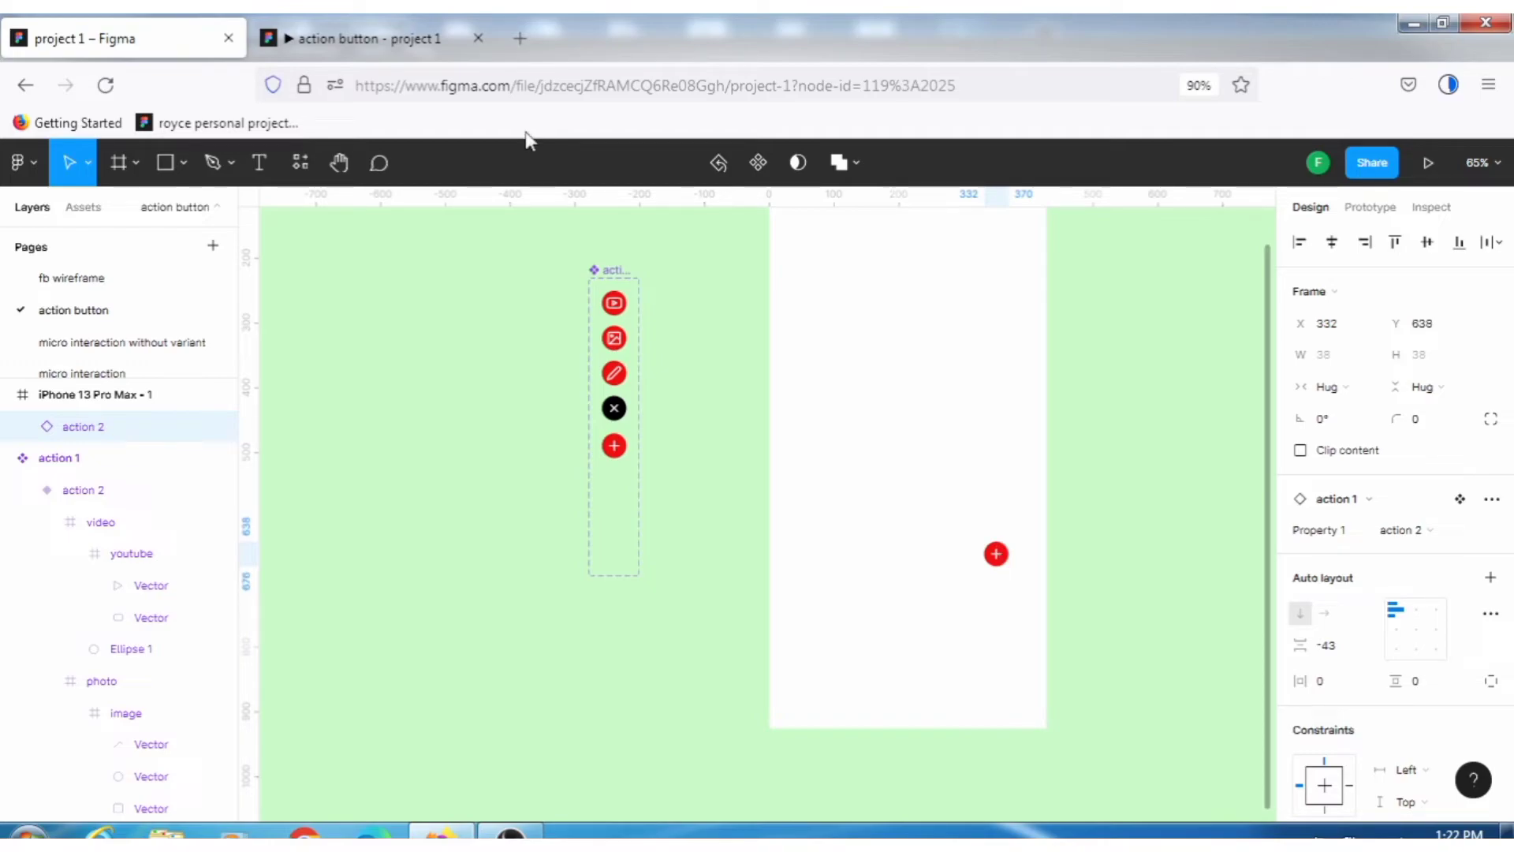
- Test collapsing and expanding the moved action button several times in the prototype preview
left_click(369, 37)
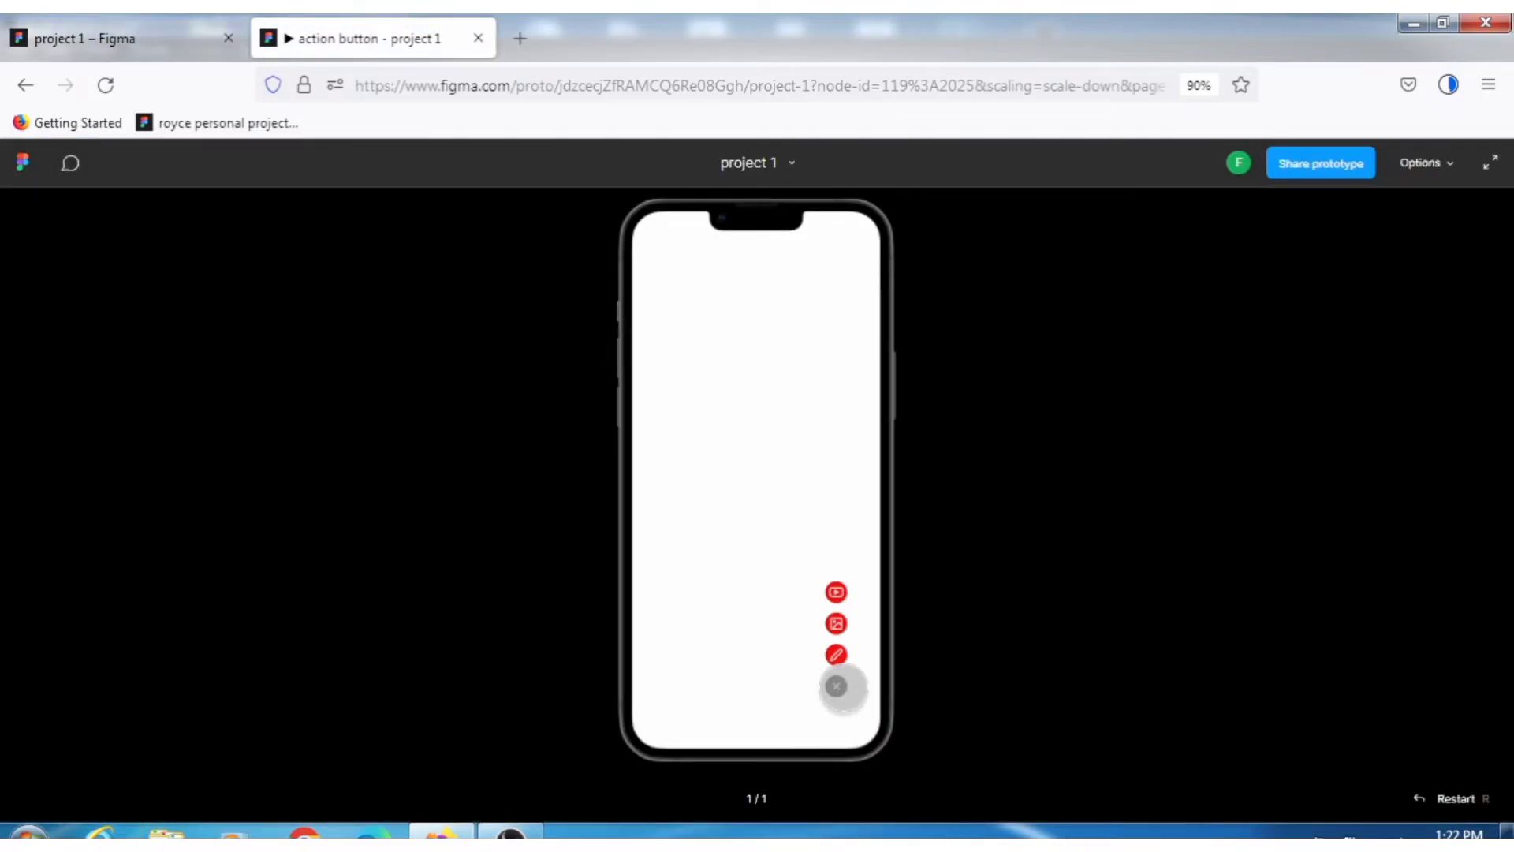
left_click(837, 687)
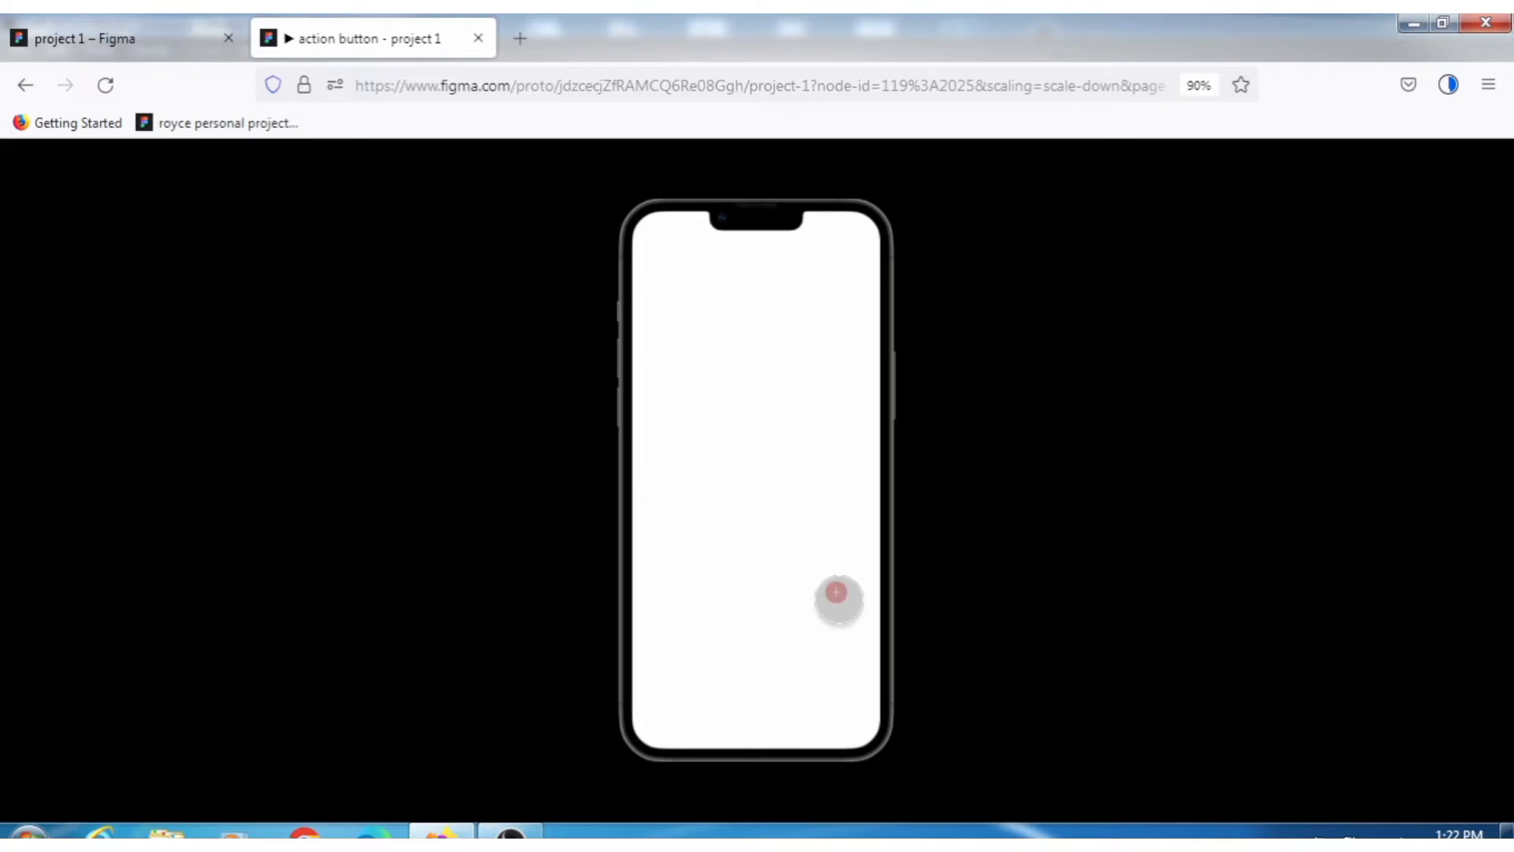
left_click(833, 583)
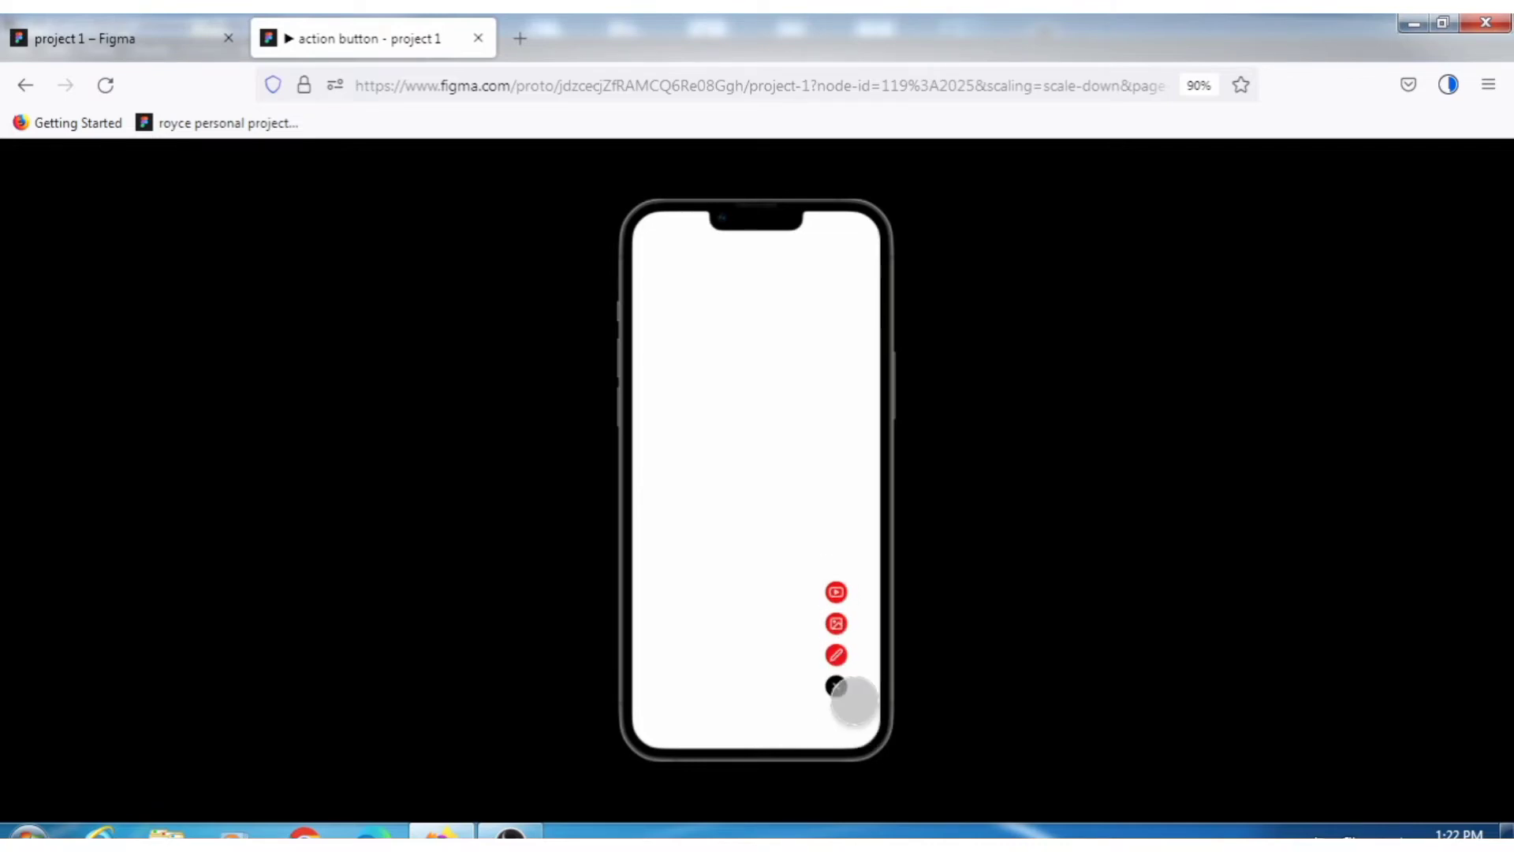
left_click(843, 689)
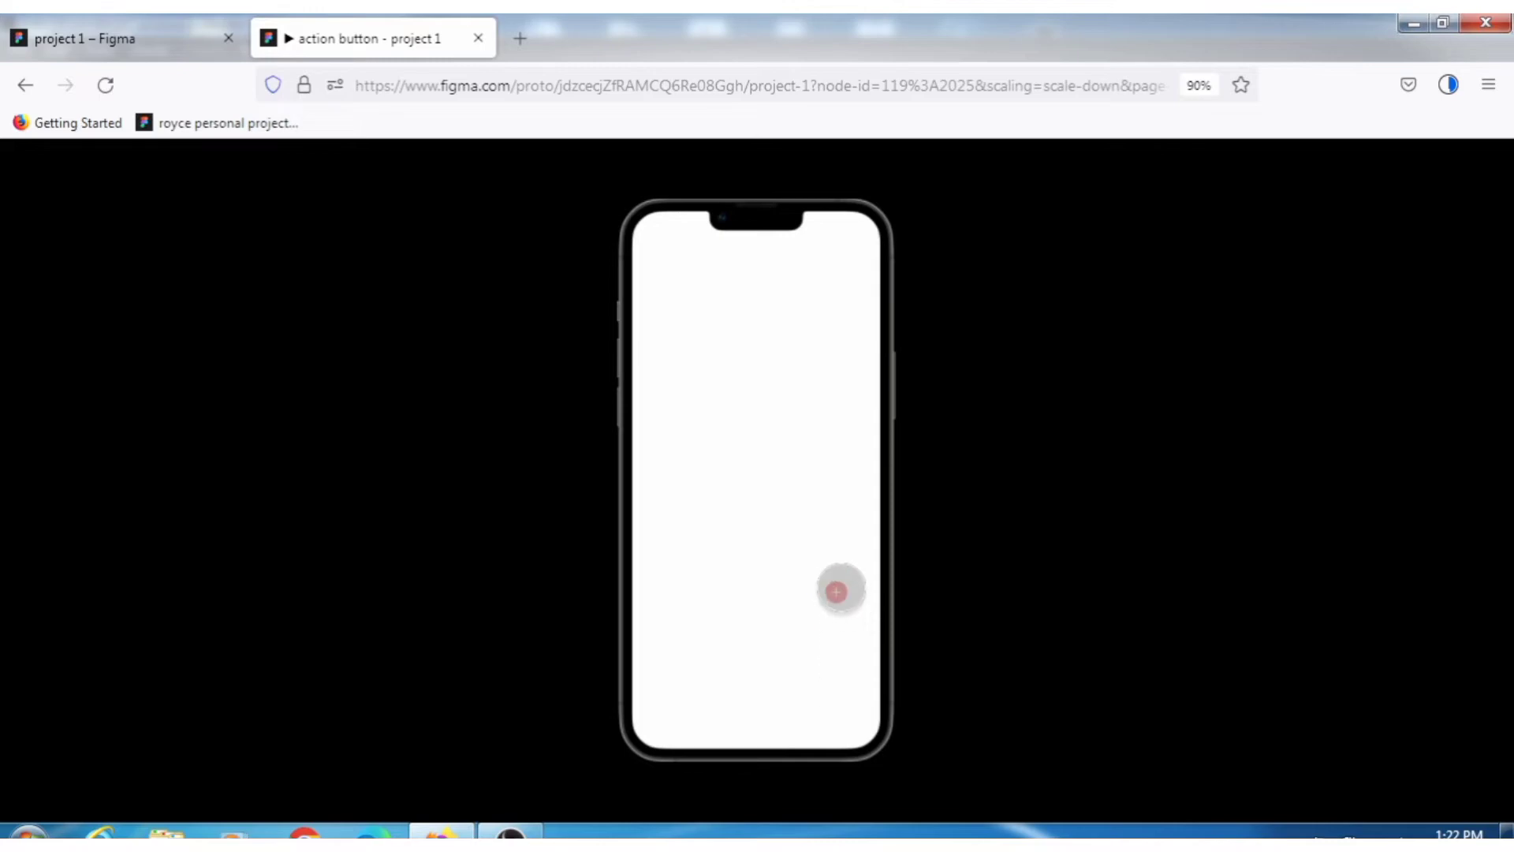
left_click(836, 590)
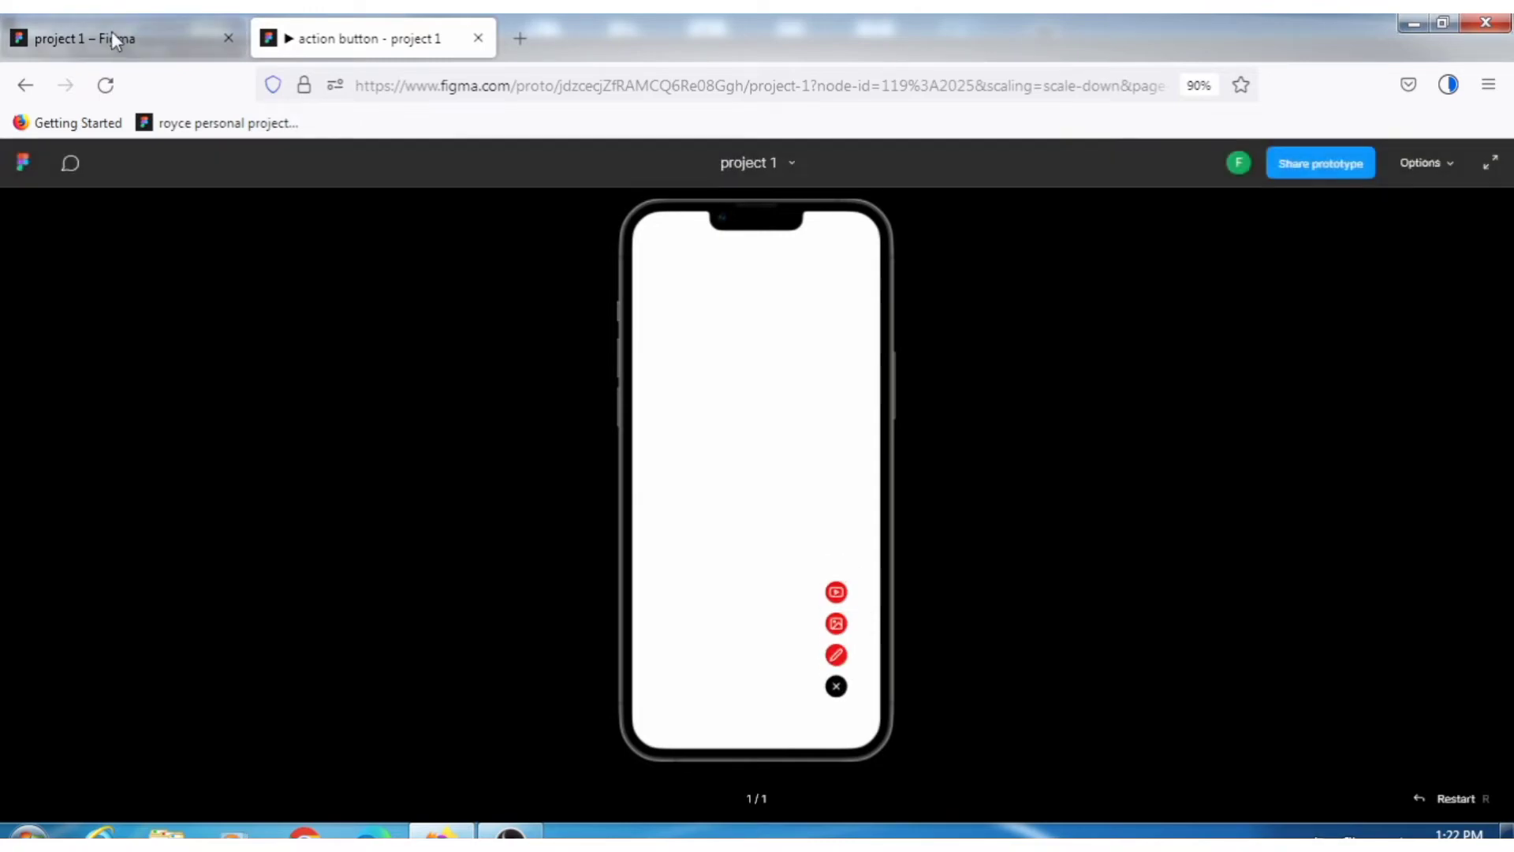
- Move the button instance back to about X 344, Y 818 in the phone frame and set its constraints to Right and Bottom
left_click(111, 31)
left_click_drag(1001, 561, 1006, 672)
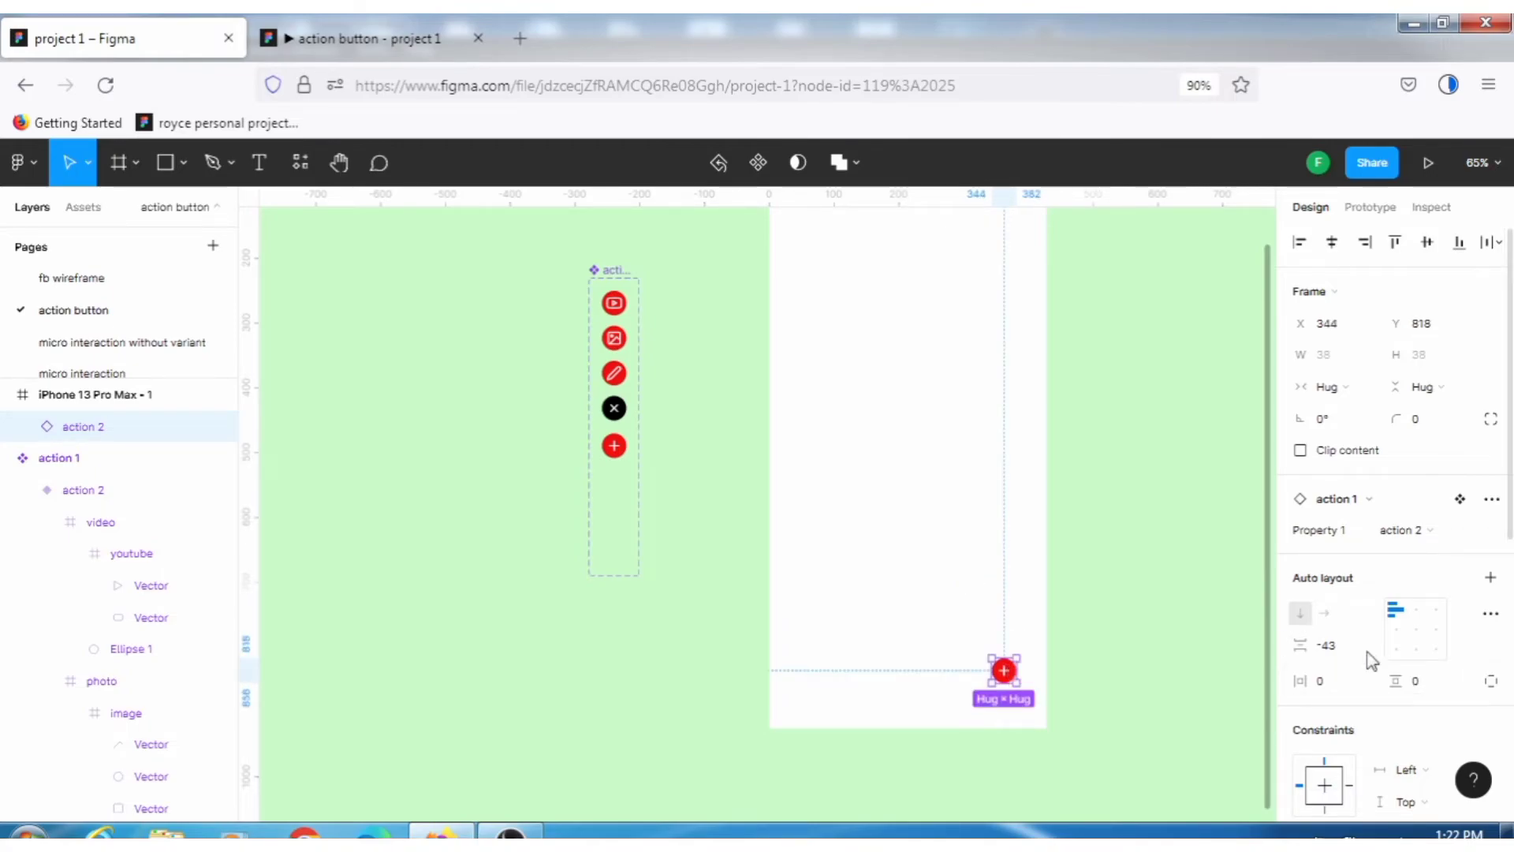
scroll(1333, 631, "down", 3)
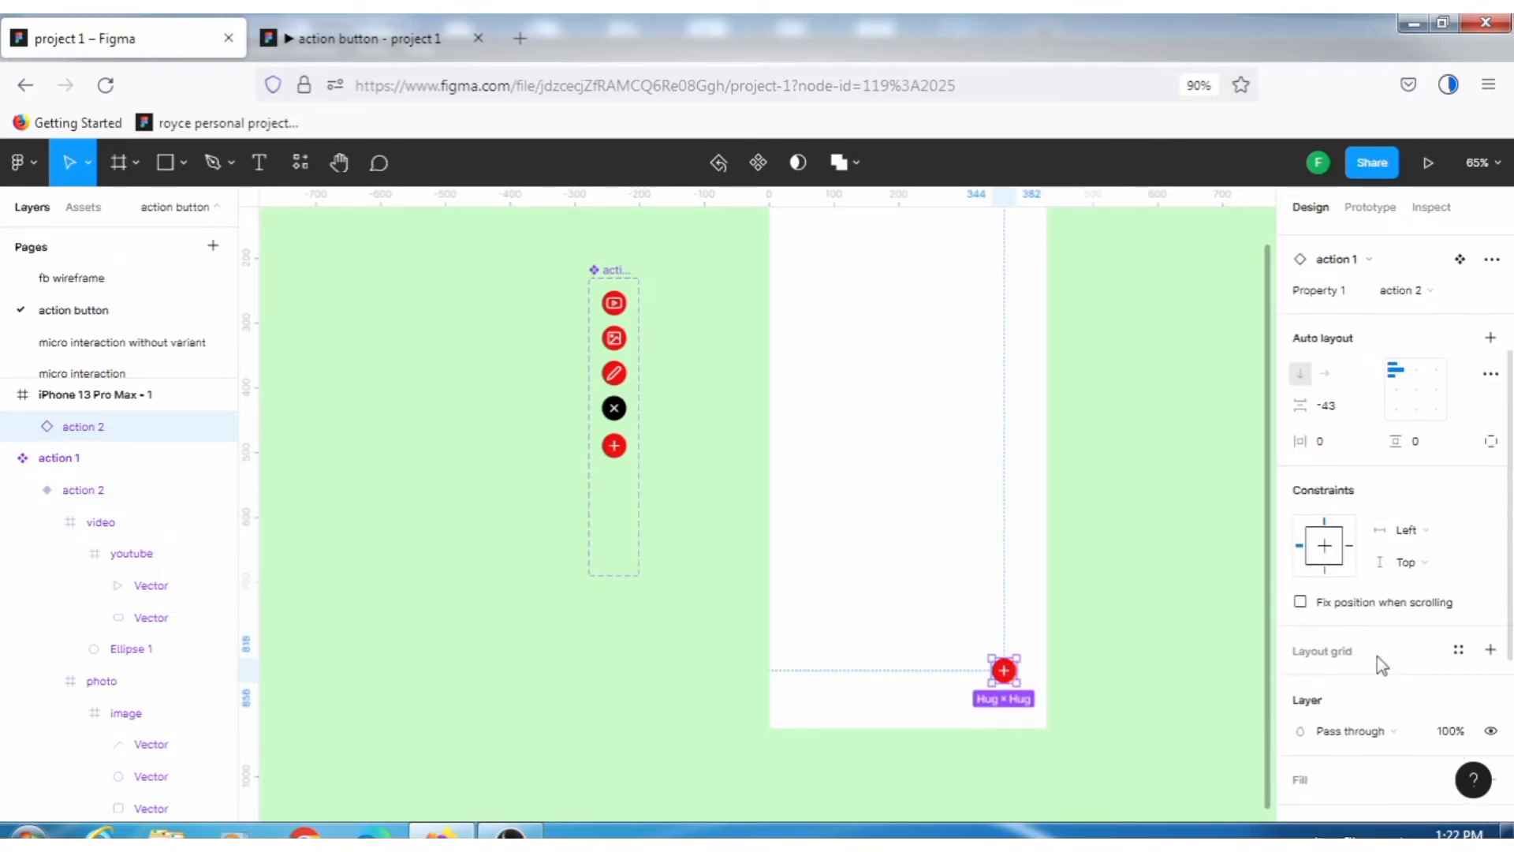
left_click(1326, 570)
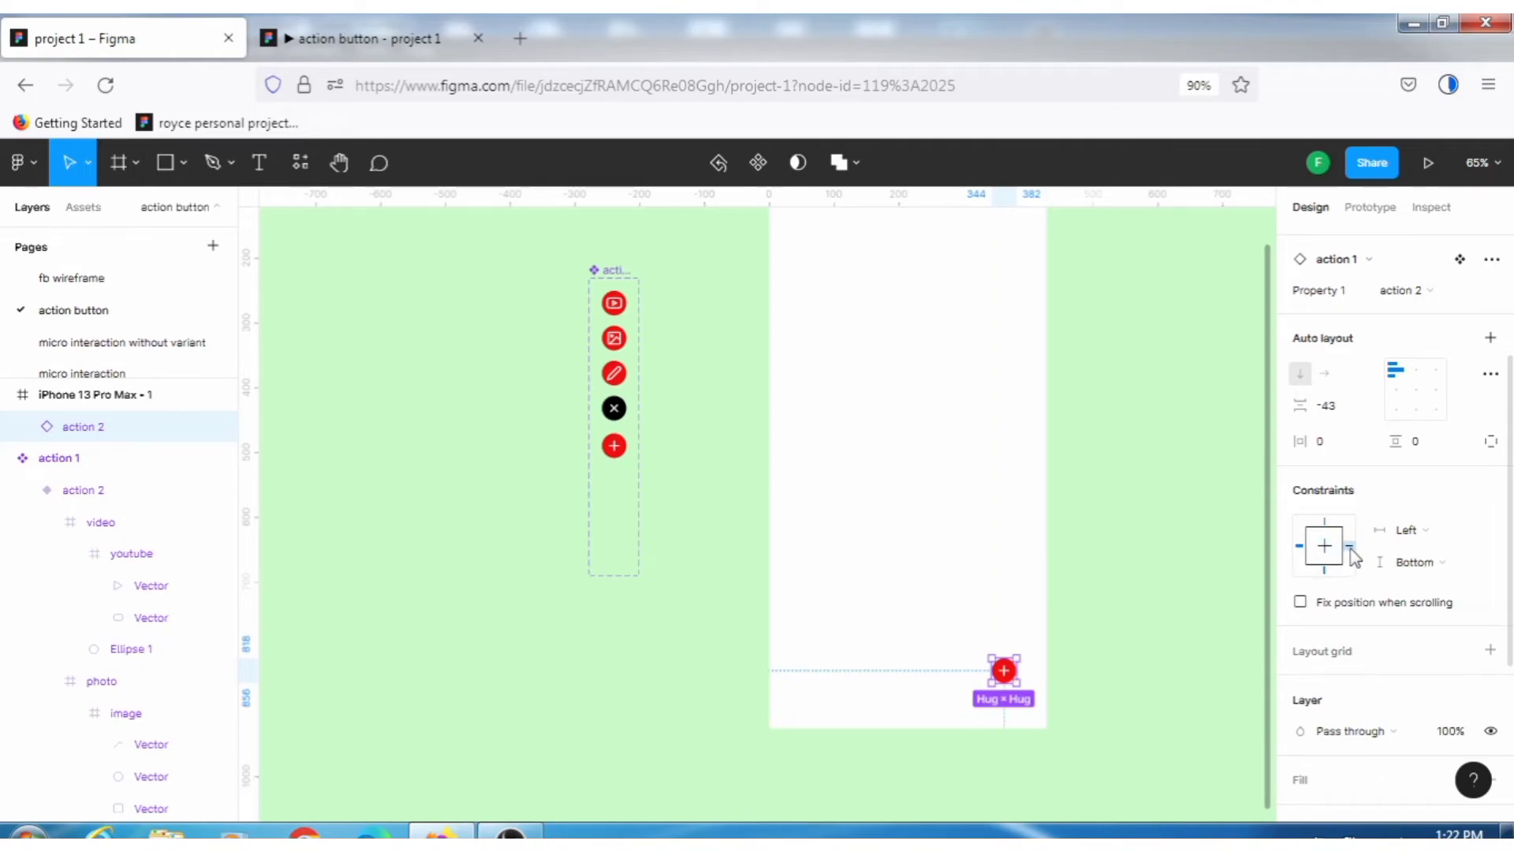
left_click(1350, 546)
- Check the prototype preview for the effect of the new constraints, then return to the design file
left_click(338, 29)
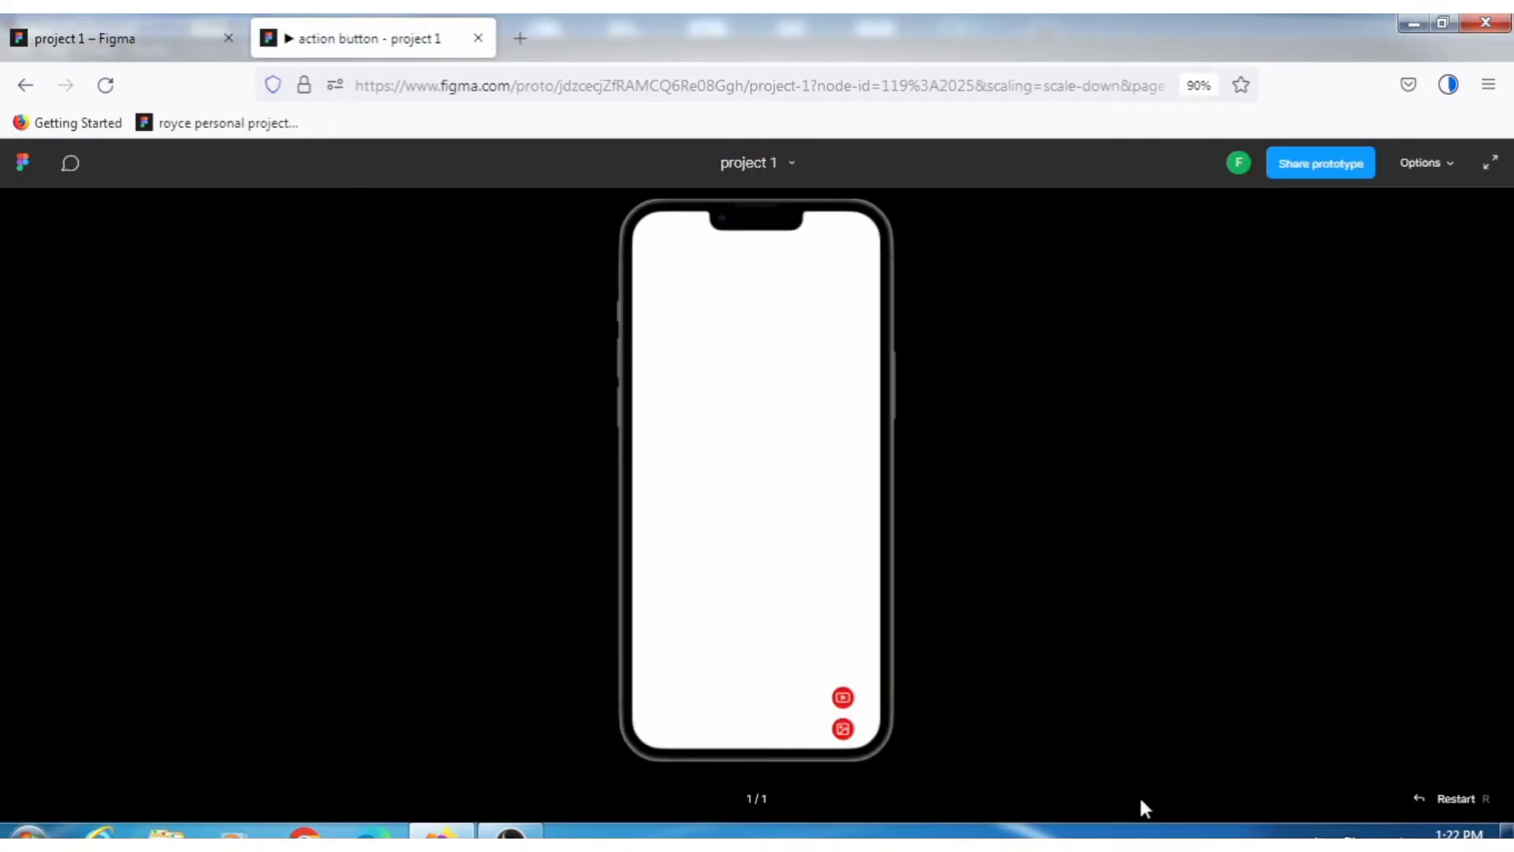
left_click(87, 51)
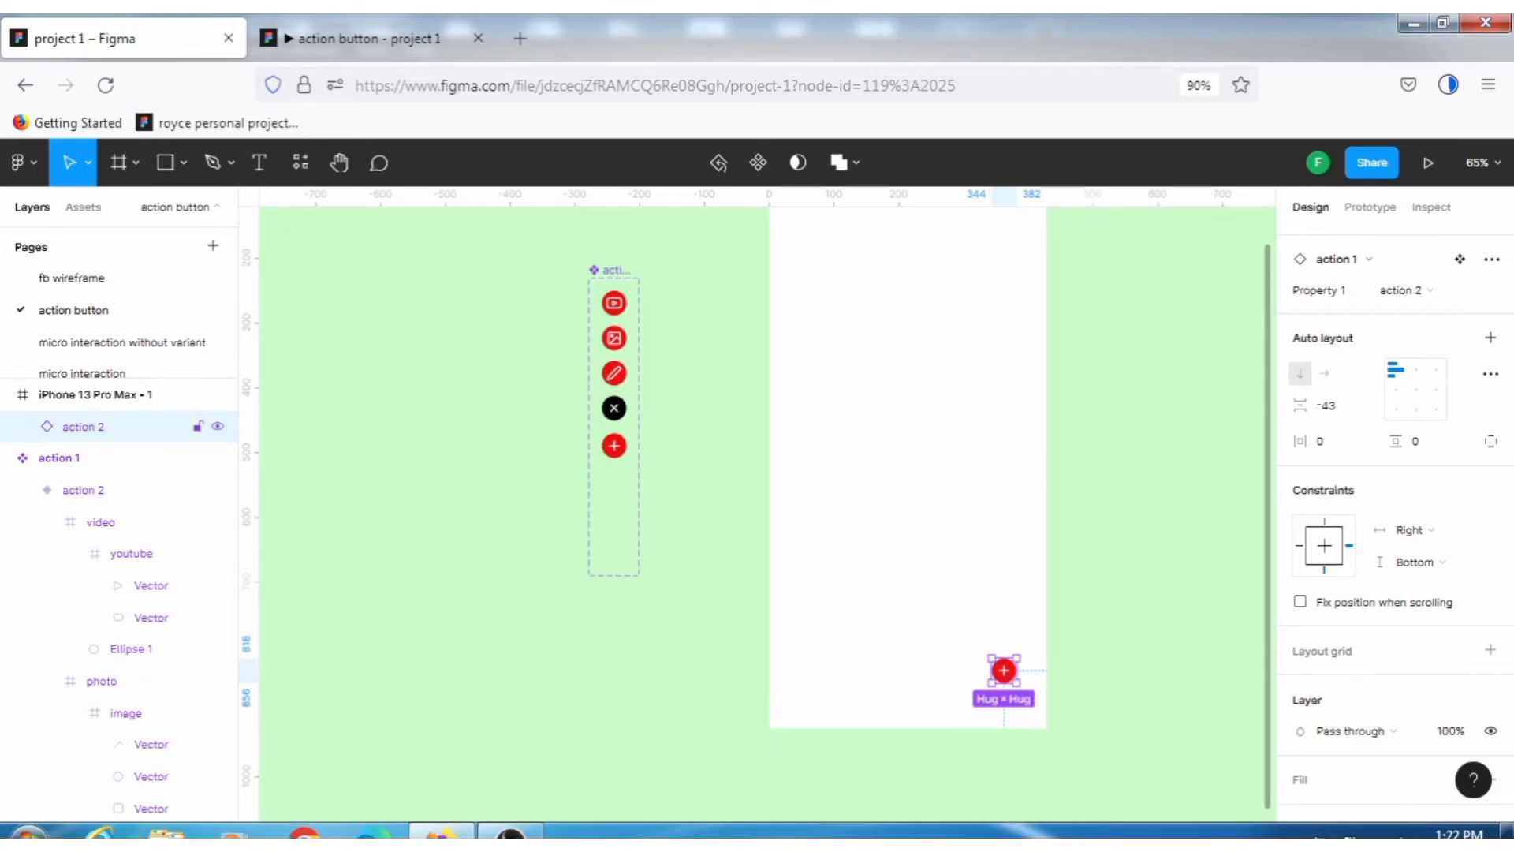
left_click(315, 38)
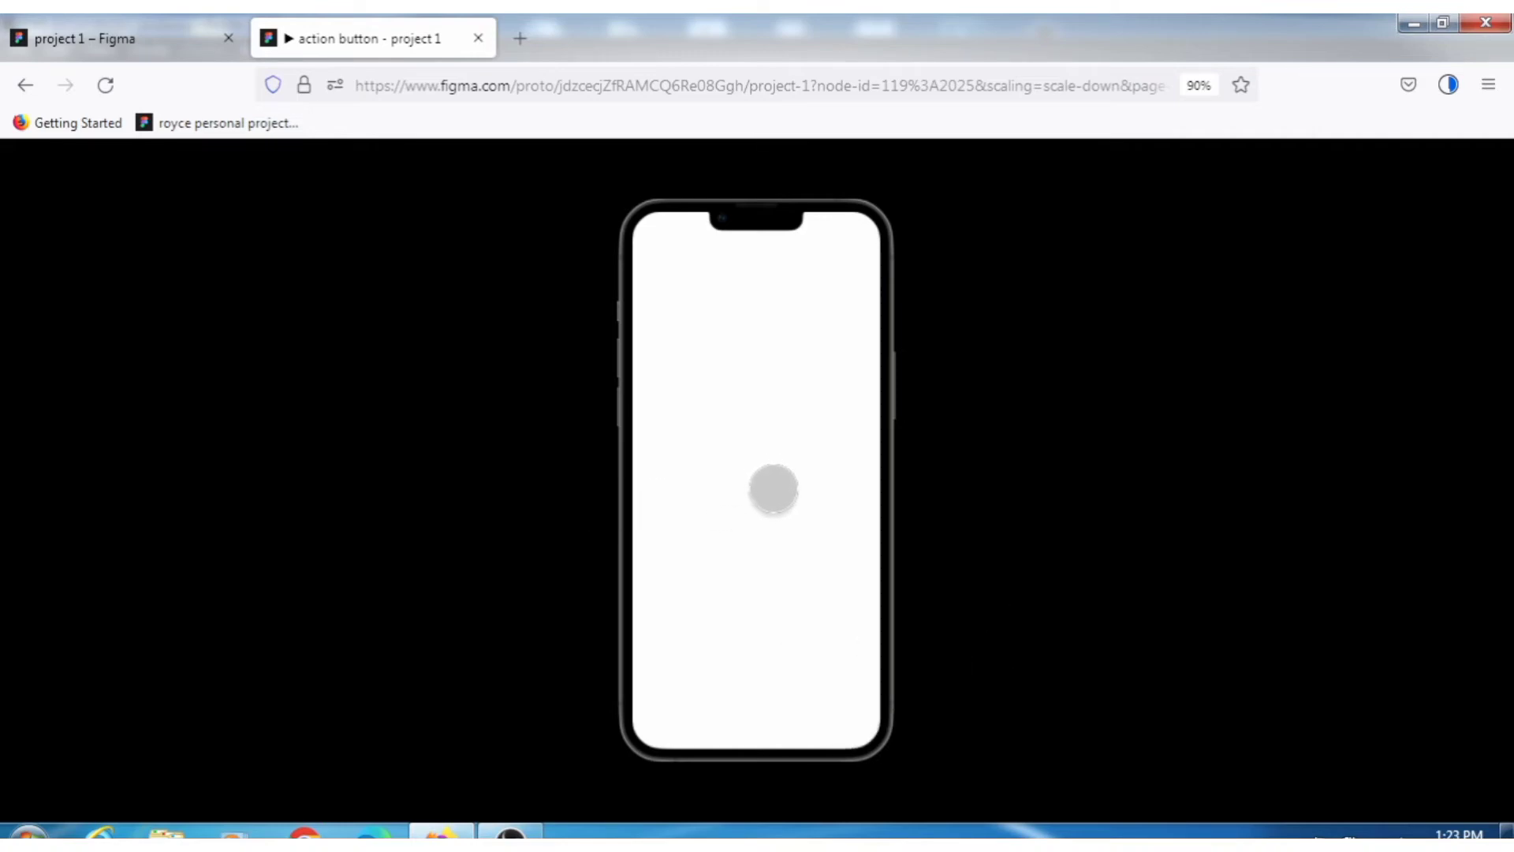
left_click(136, 37)
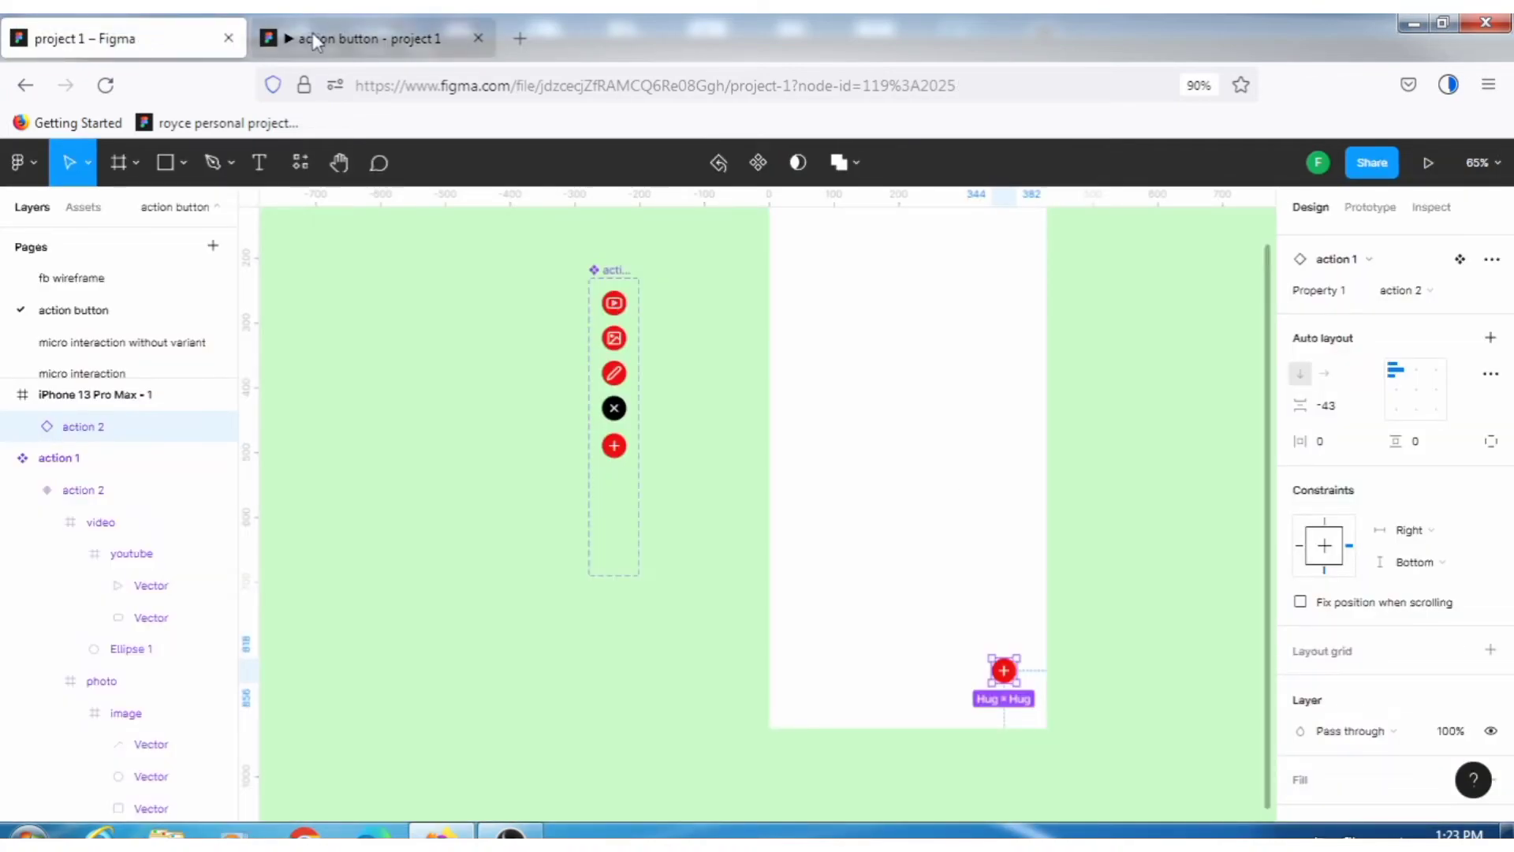
left_click(314, 36)
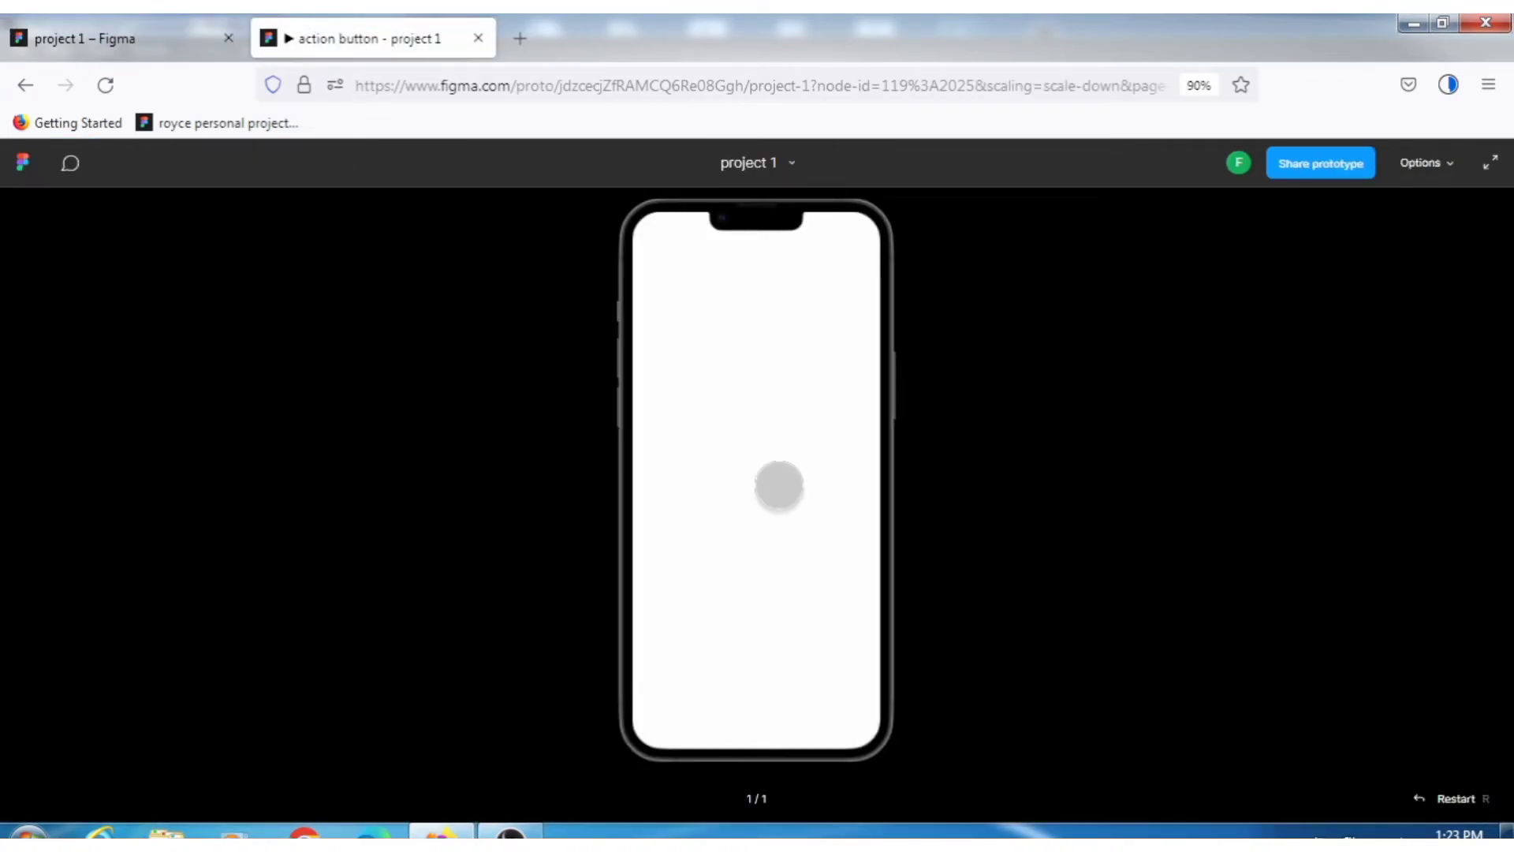
left_click(83, 32)
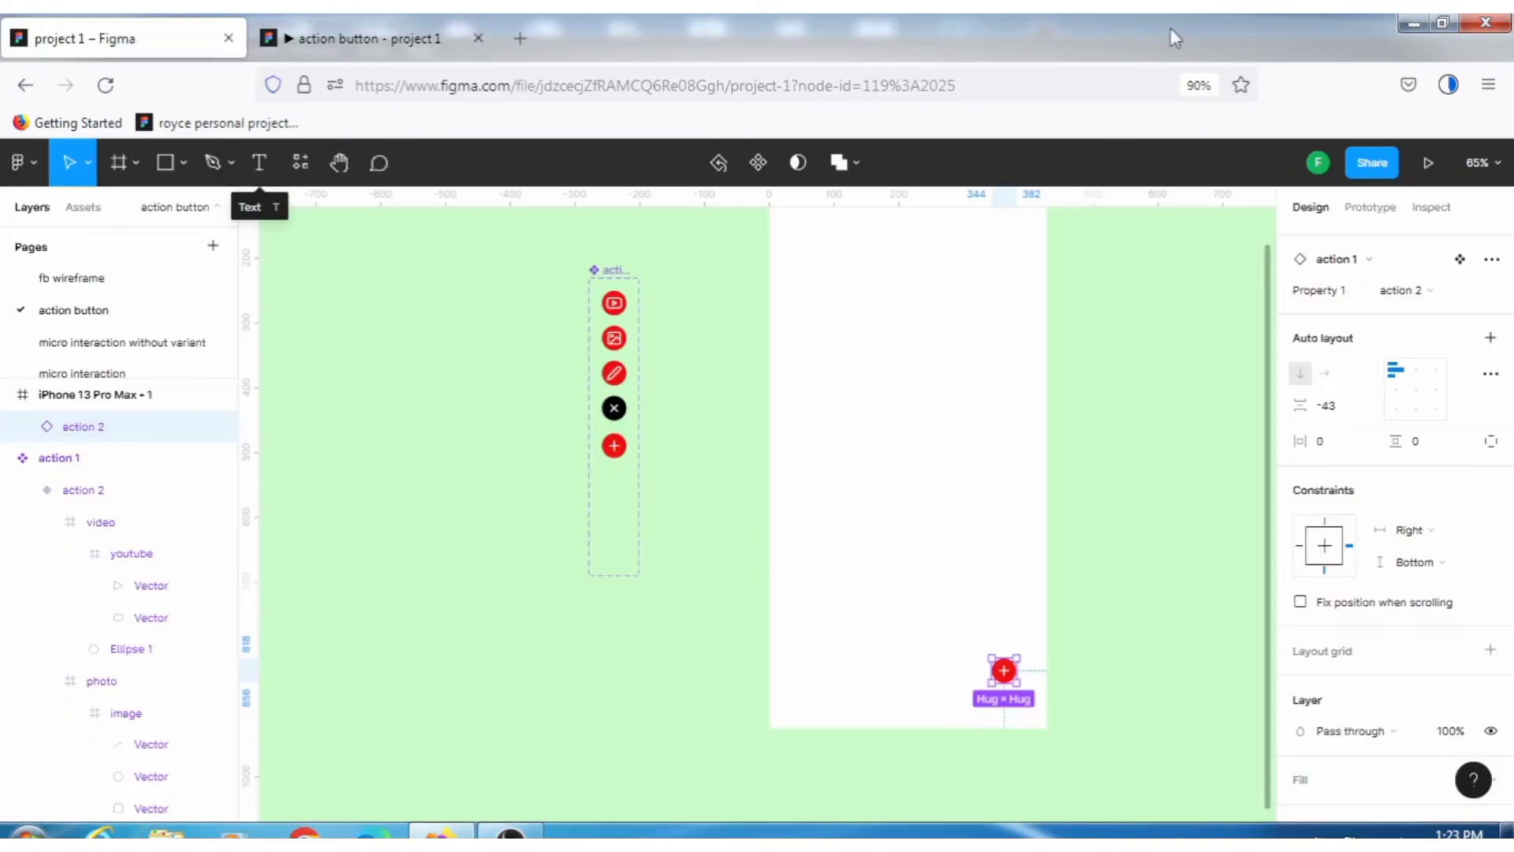
- Present the prototype again from the design file, scaled with Fit to screen
left_click(1134, 325)
left_click(1430, 162)
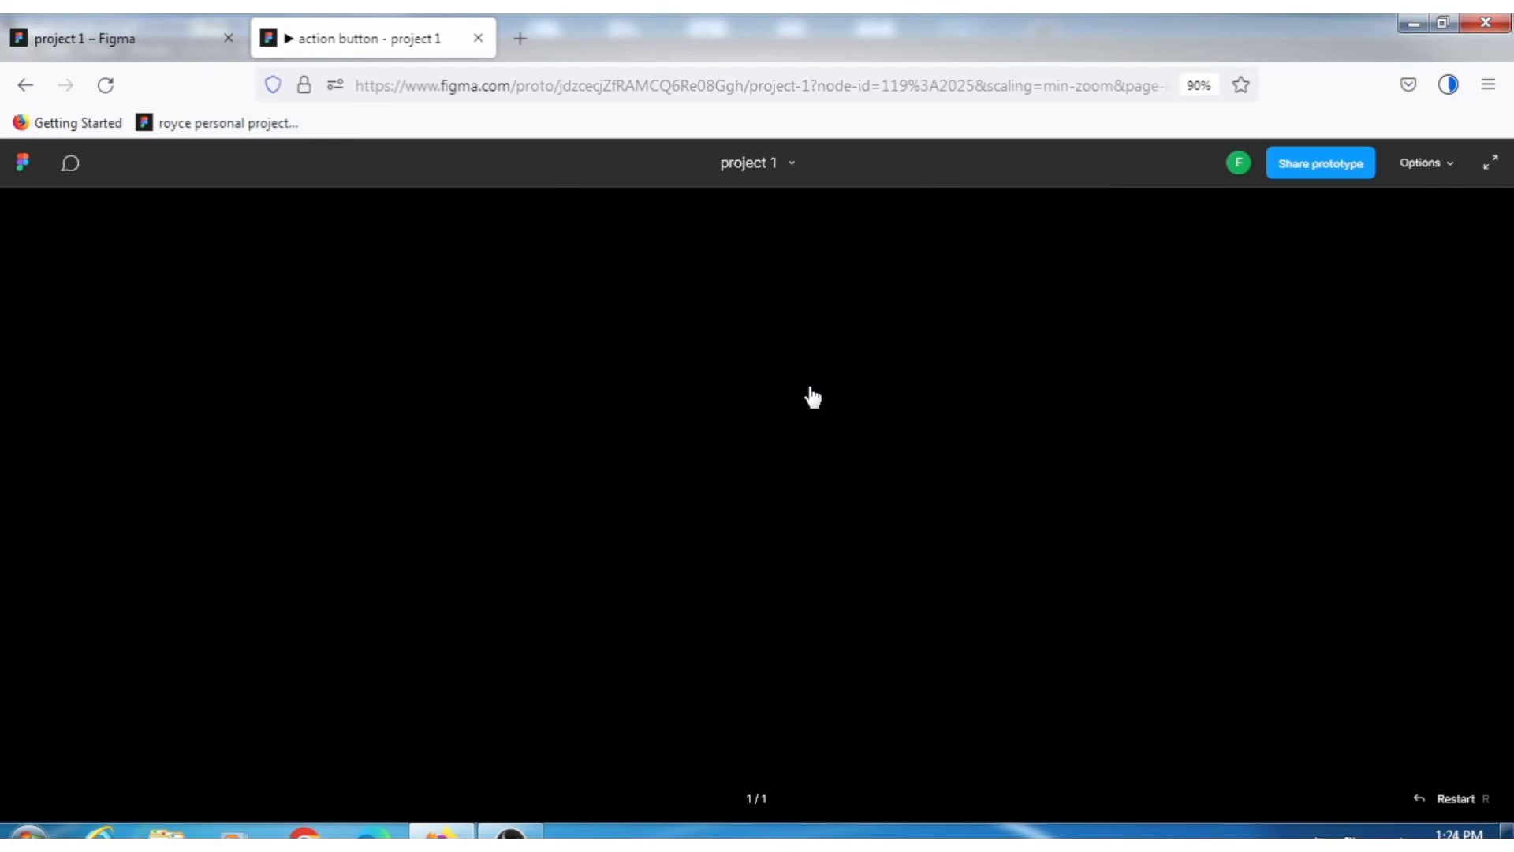
left_click(1426, 163)
left_click(1341, 235)
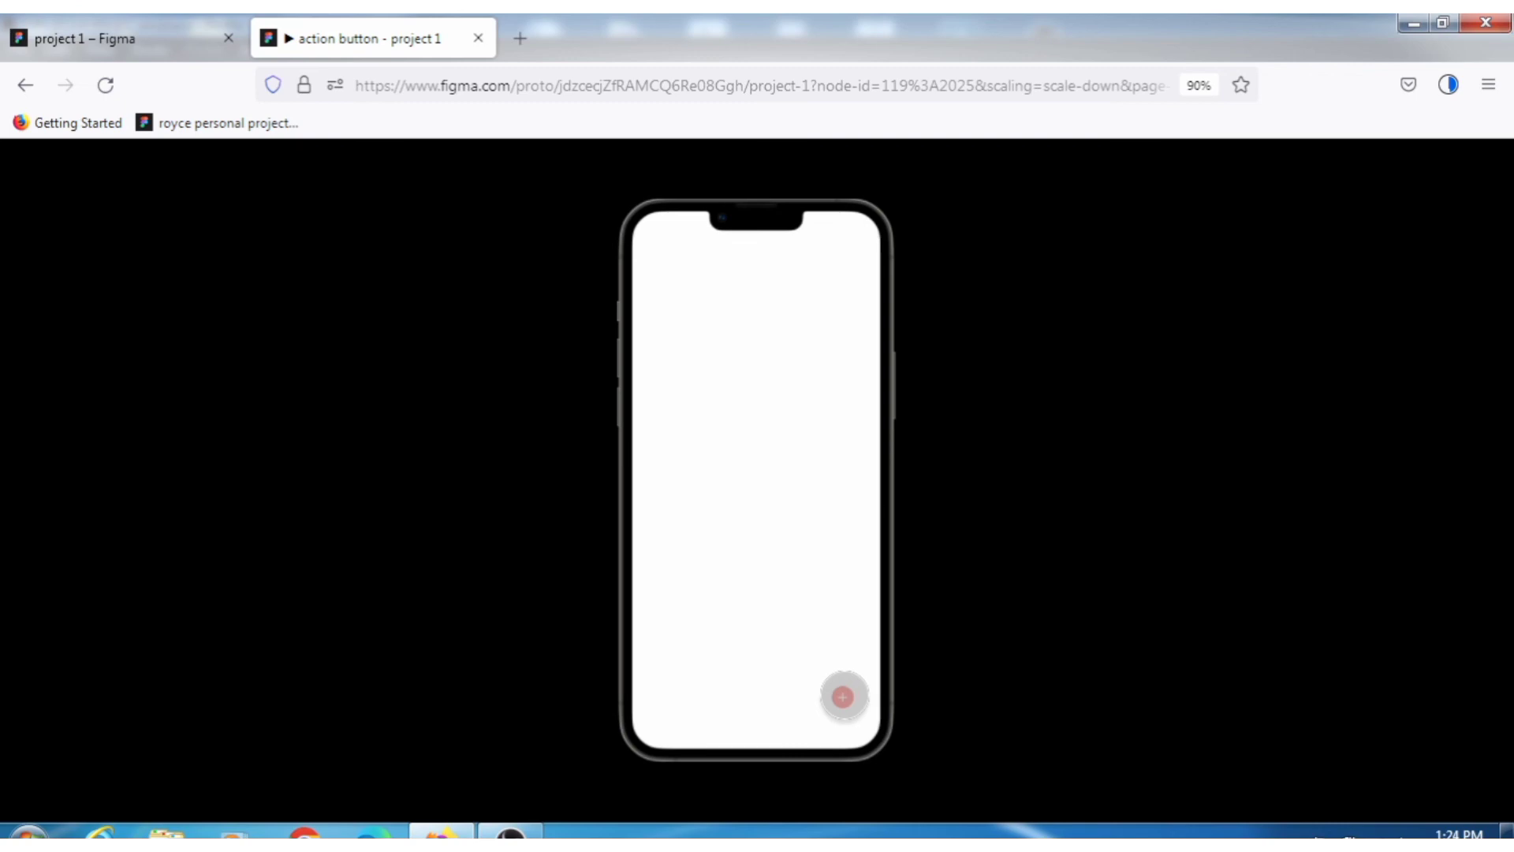
- Expand the action button, show the prototype full screen, and toggle the button repeatedly to test its animation
left_click(844, 696)
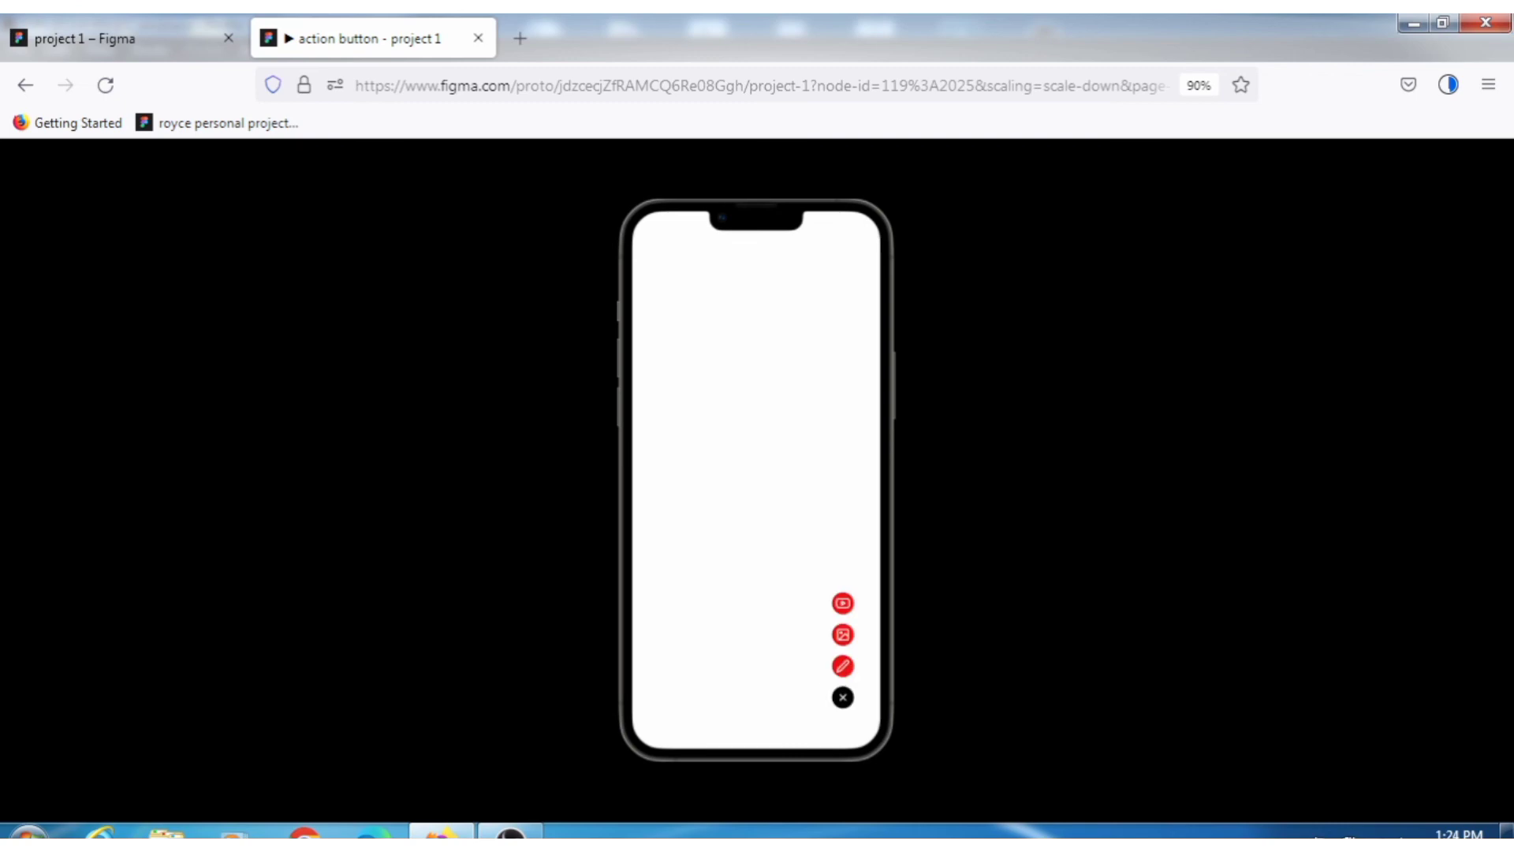
key("f")
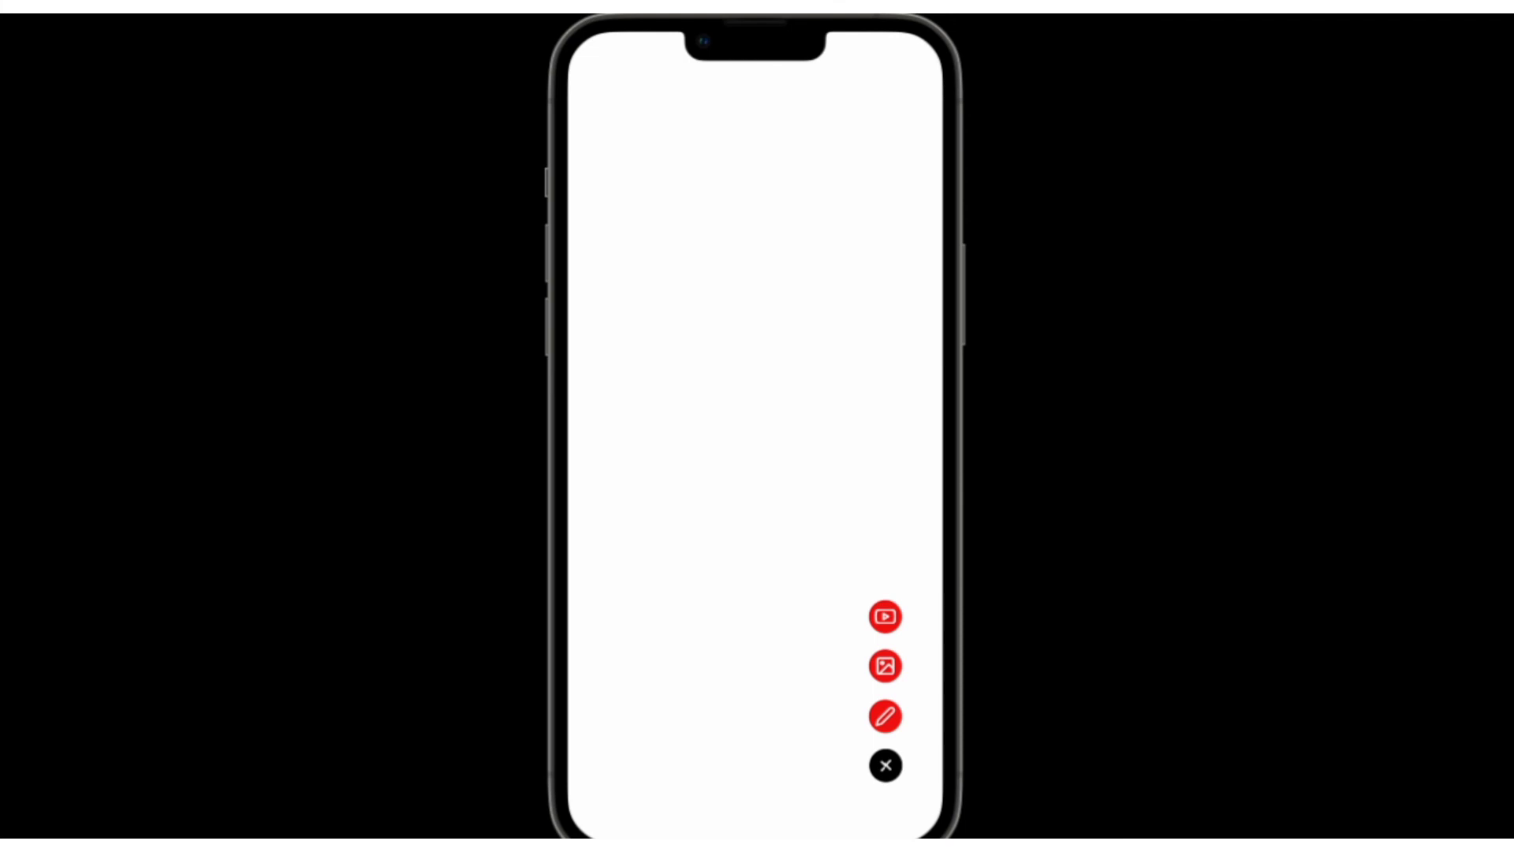
left_click(884, 765)
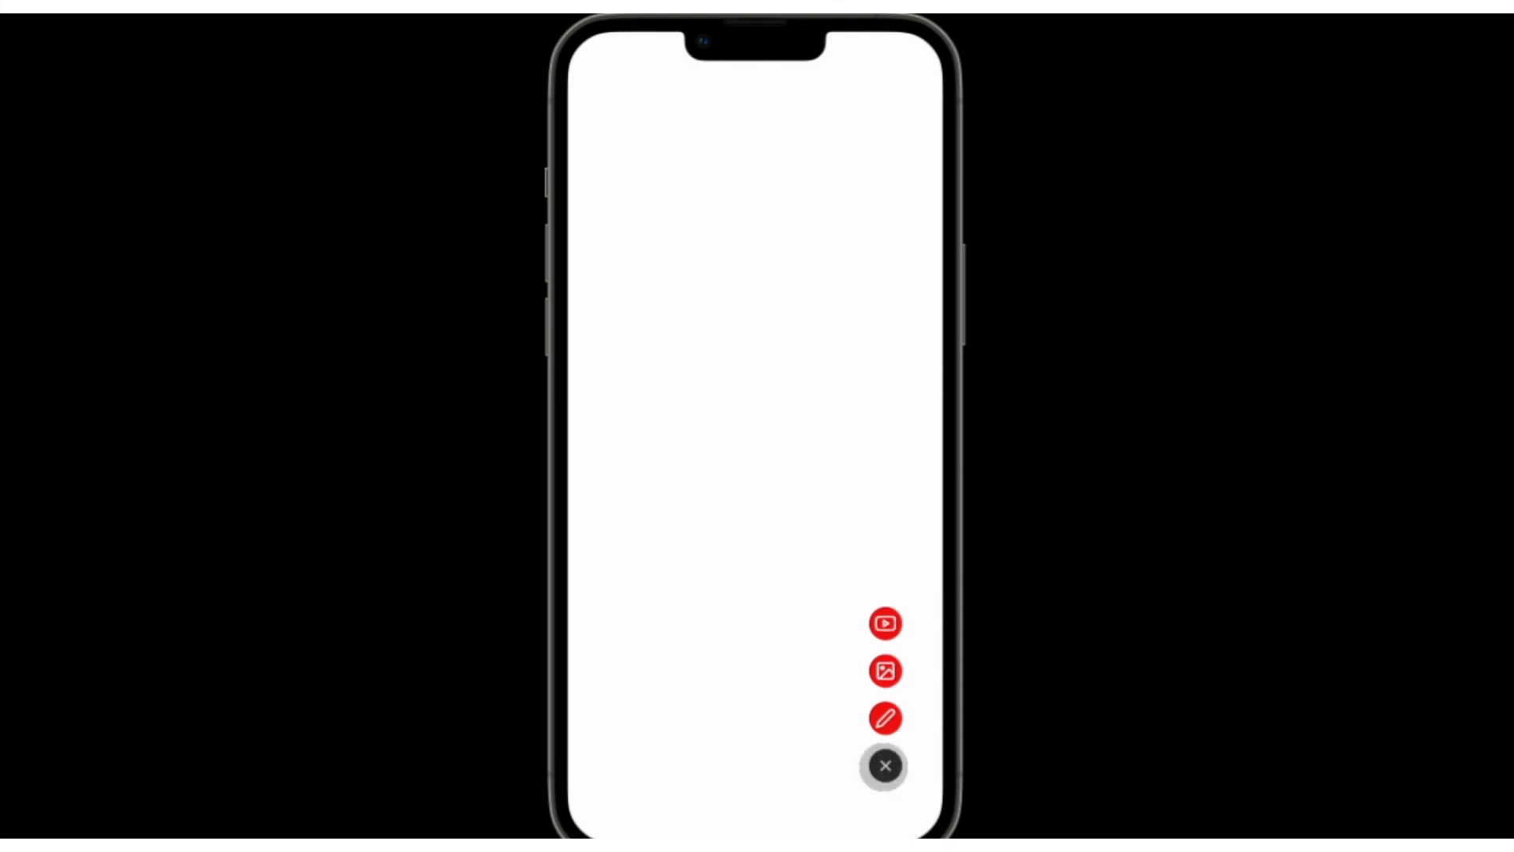
left_click(885, 766)
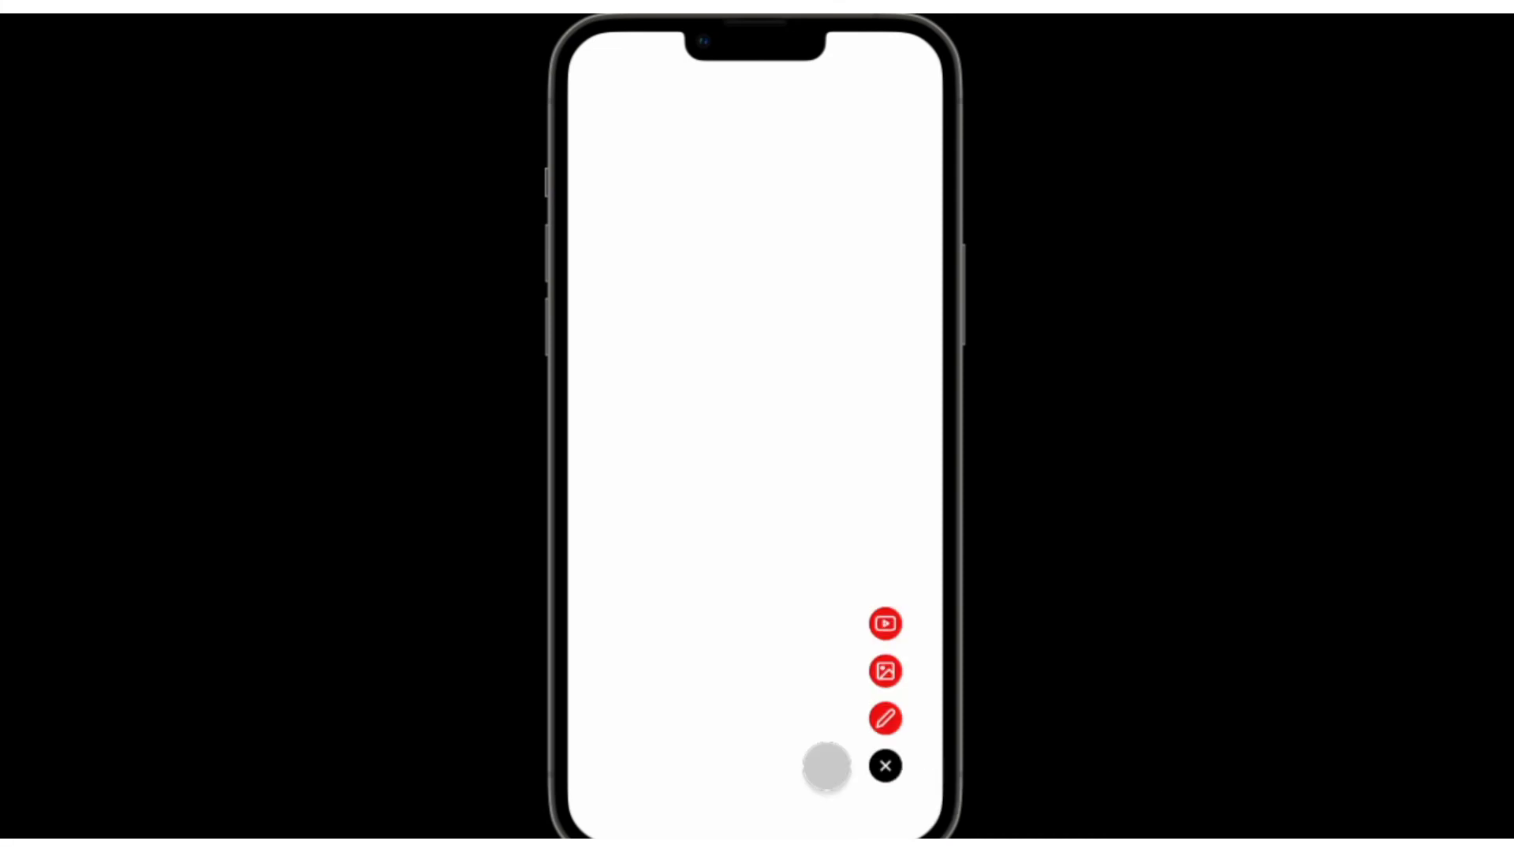
left_click(884, 766)
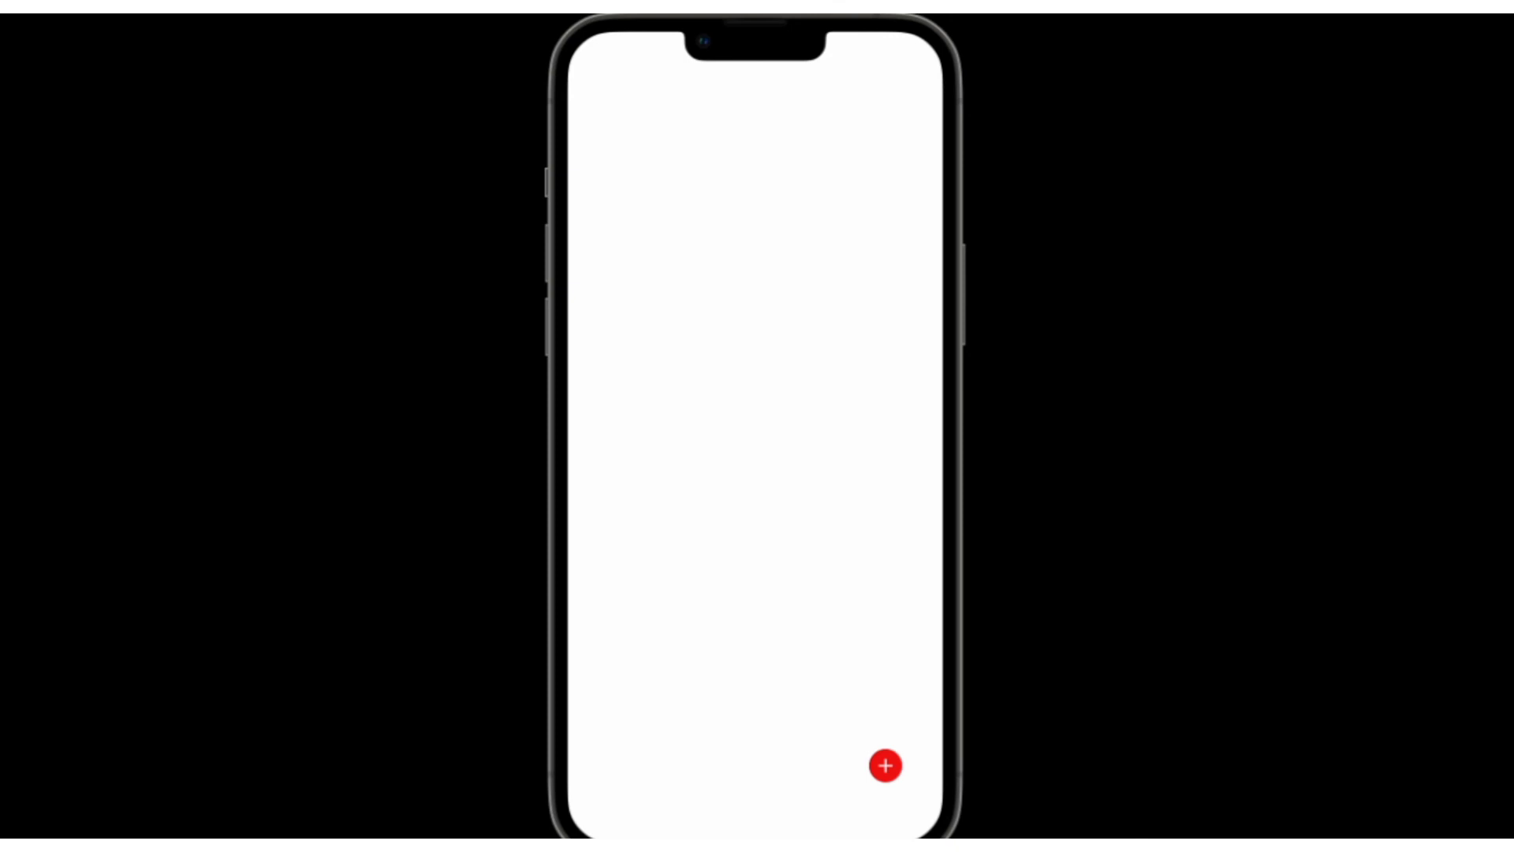
left_click(885, 765)
left_click(939, 766)
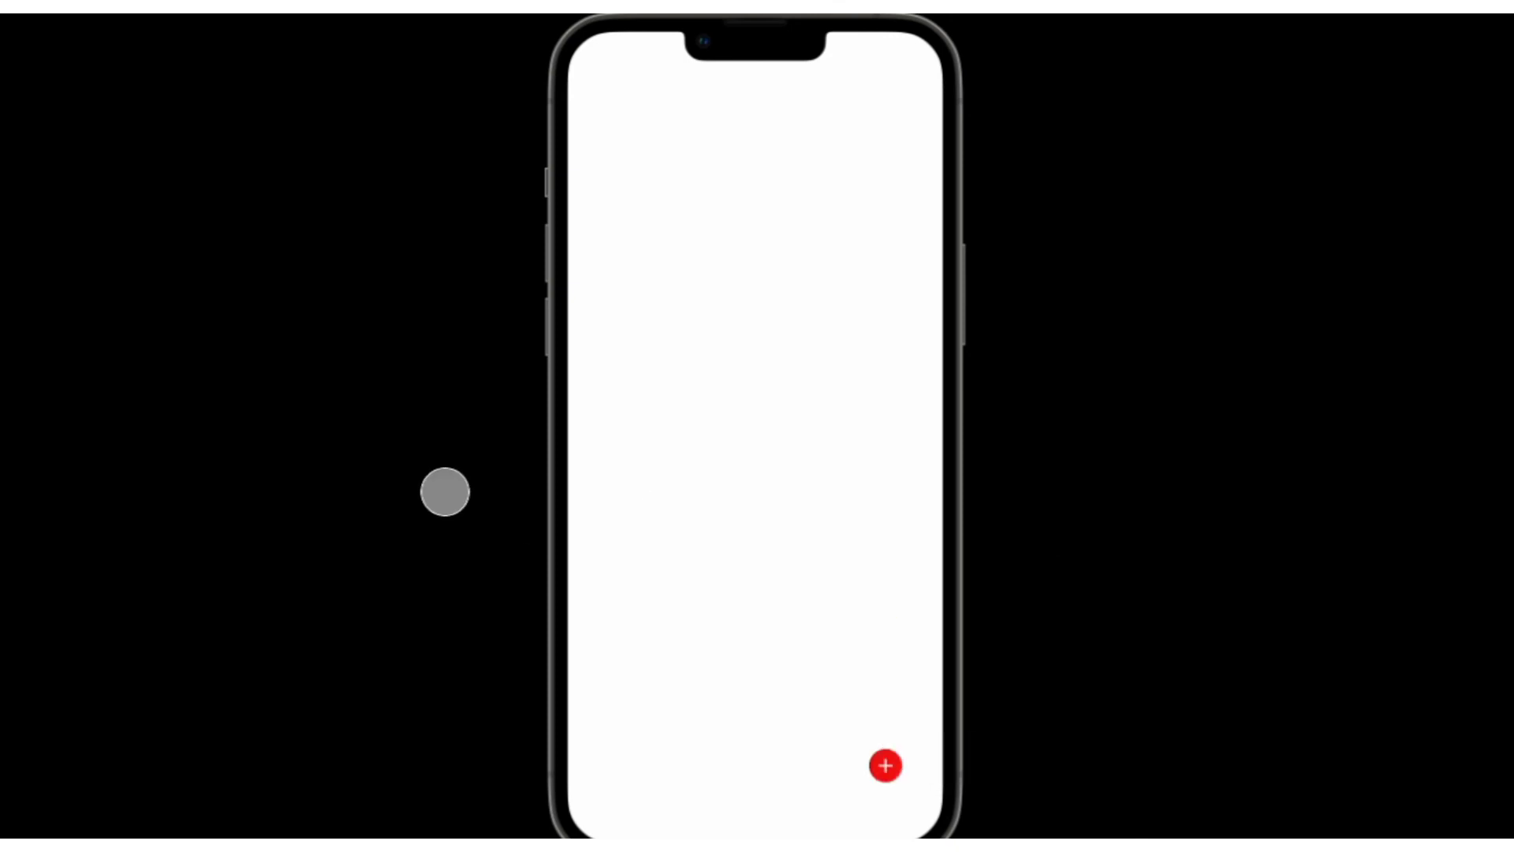